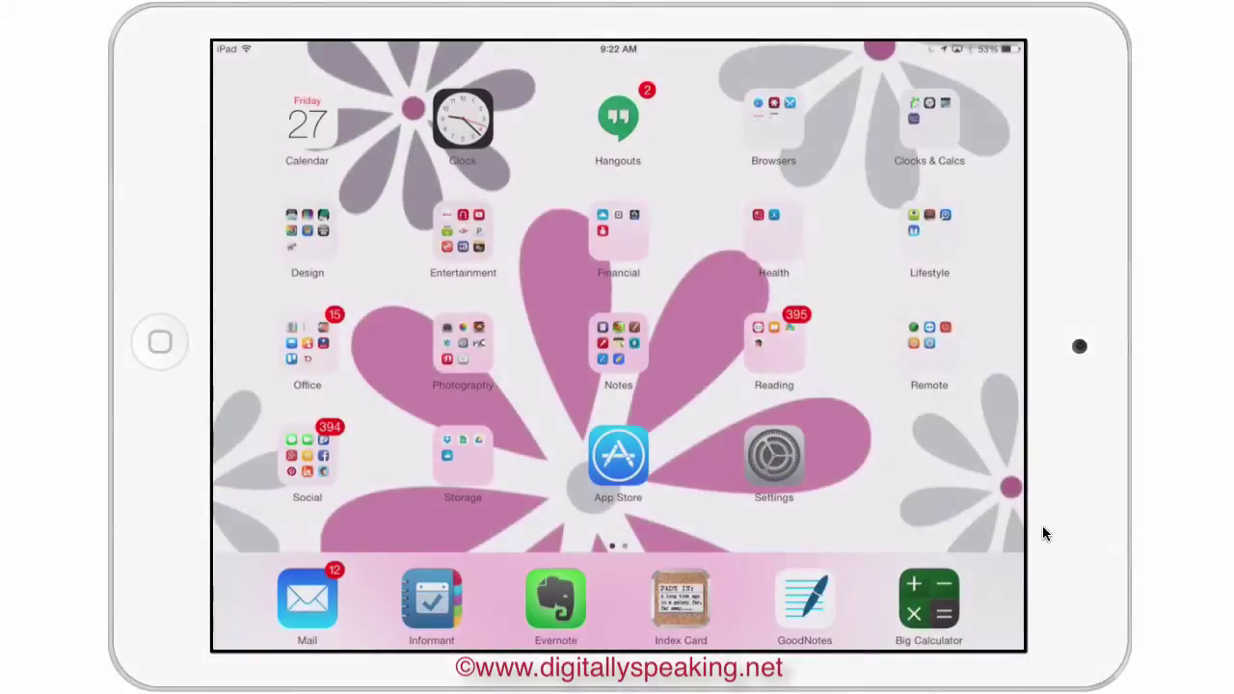
- Switch to GoodNotes and create a new category named YouTube Test
click(806, 601)
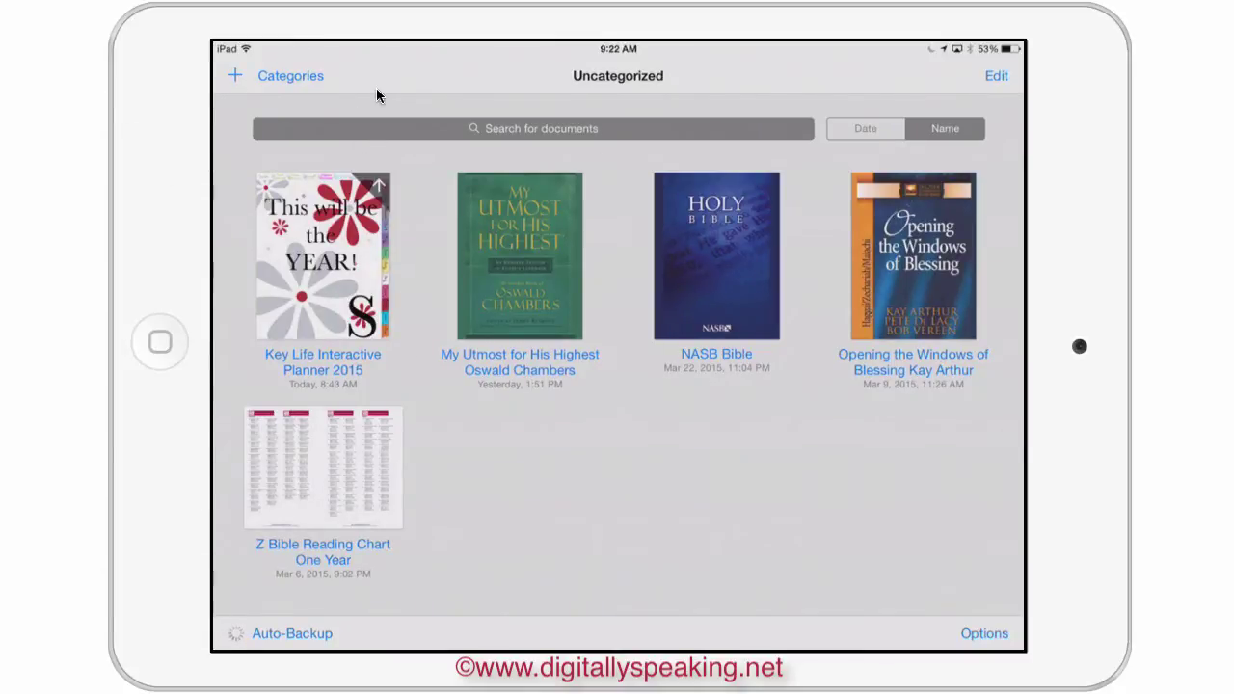
click(270, 77)
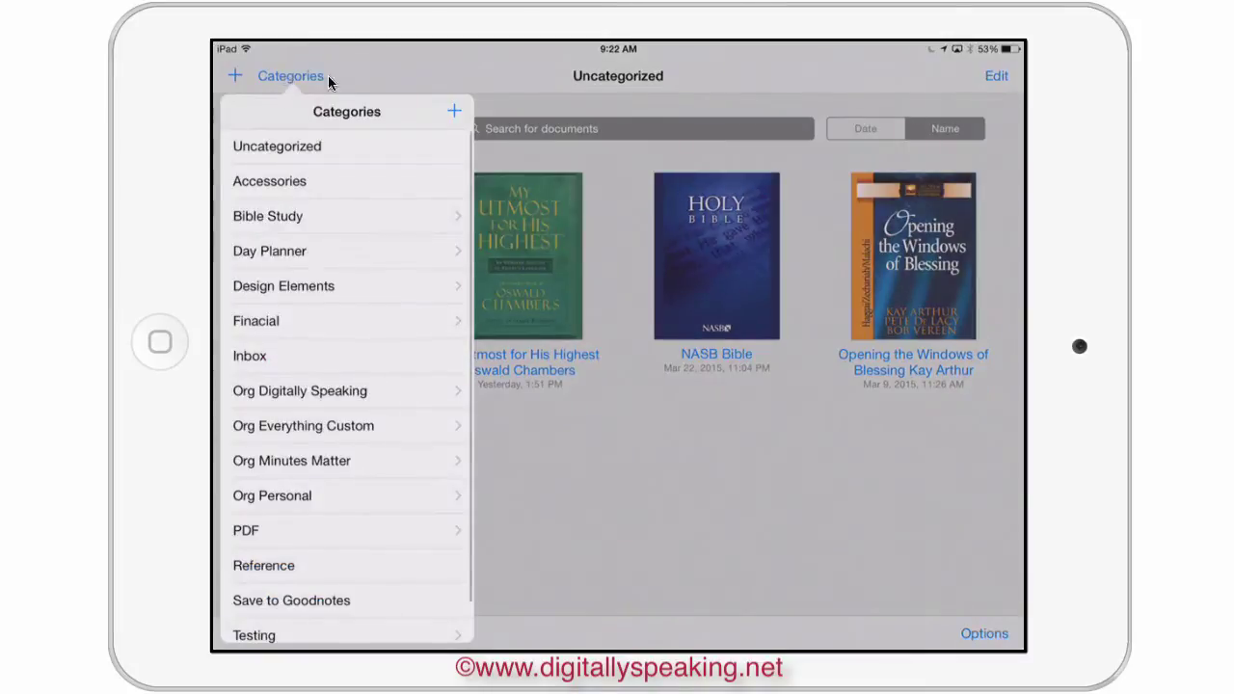
click(454, 112)
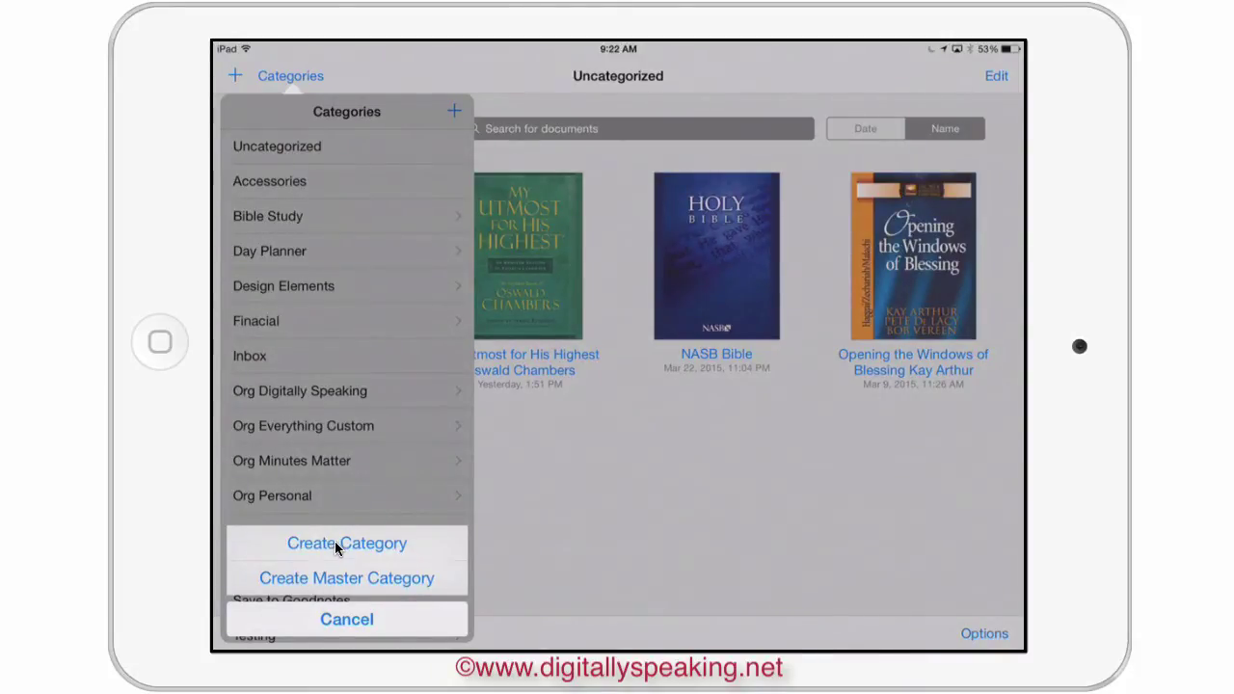
click(335, 544)
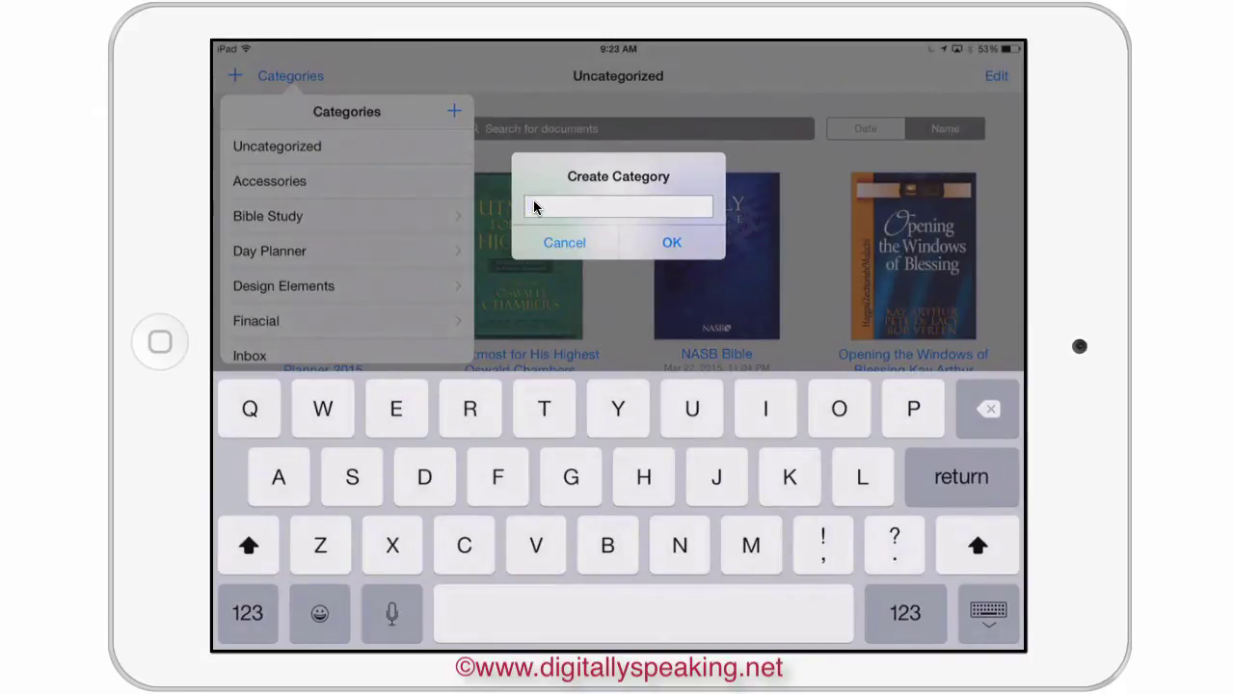
text(O)
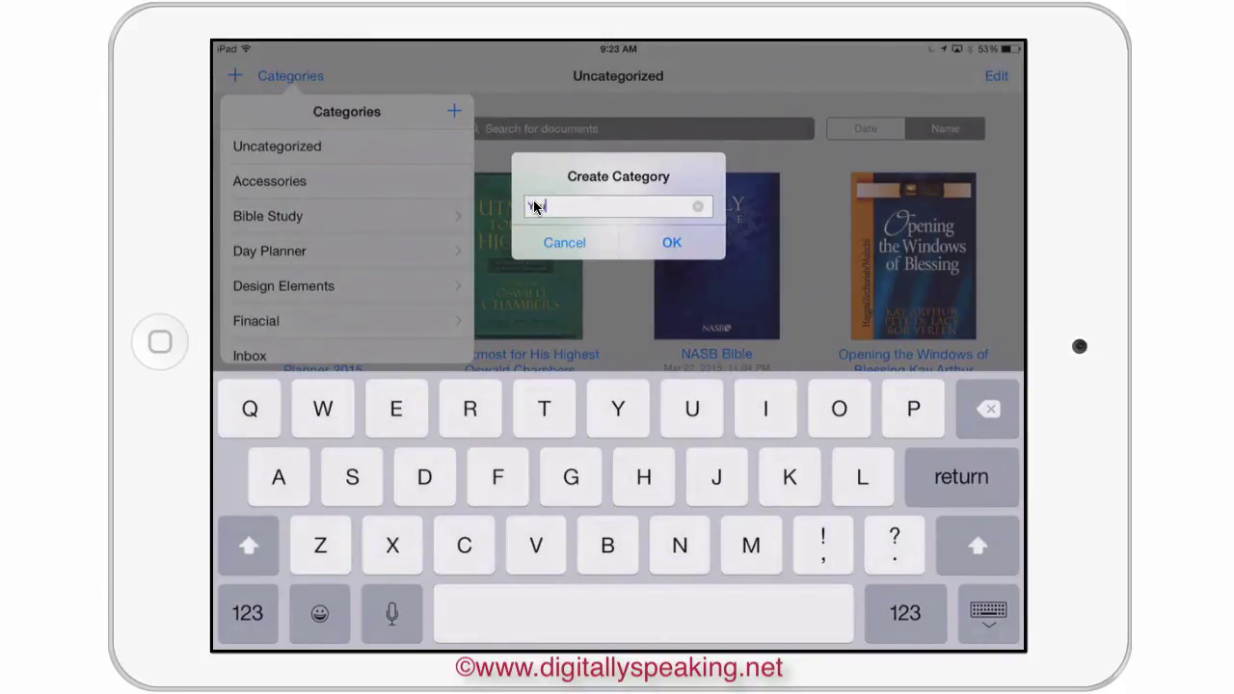
text(ouTube Test)
key(Return)
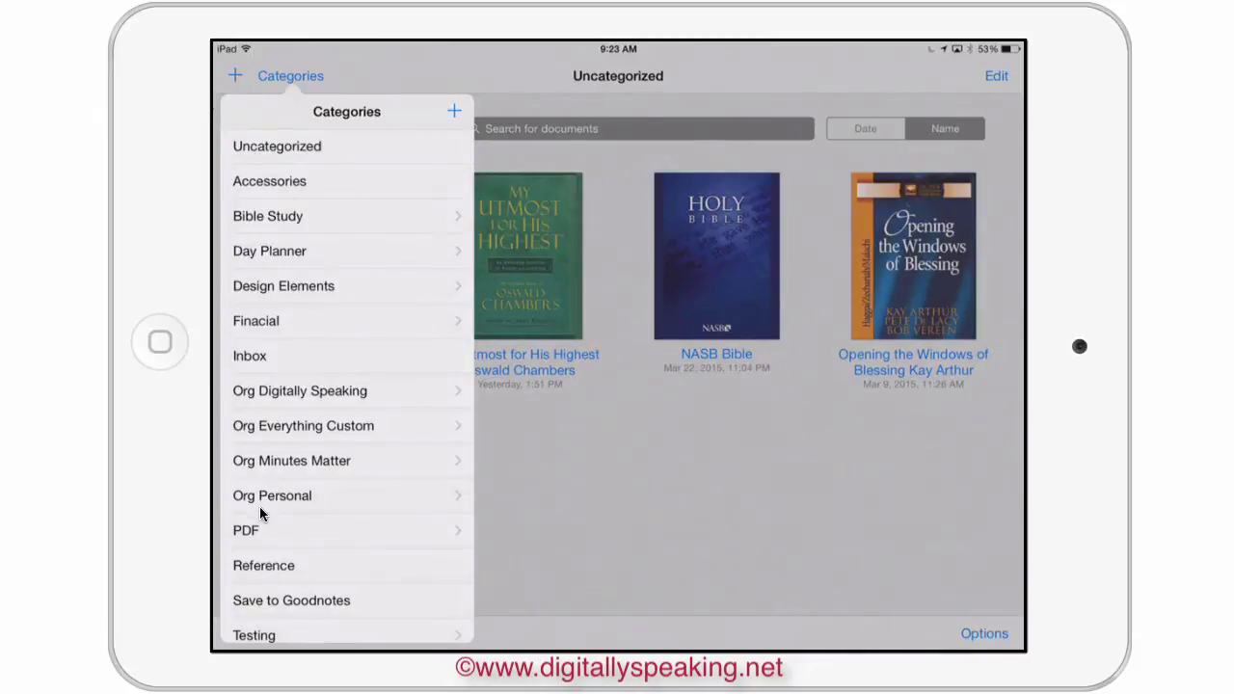
- In the YouTube Test category, import Key Life Interactive Planner 2015.pdf from Dropbox's Goodnote 3 folder, inside Key-Life-Interactive-Planner
scroll(260, 514, down, 5)
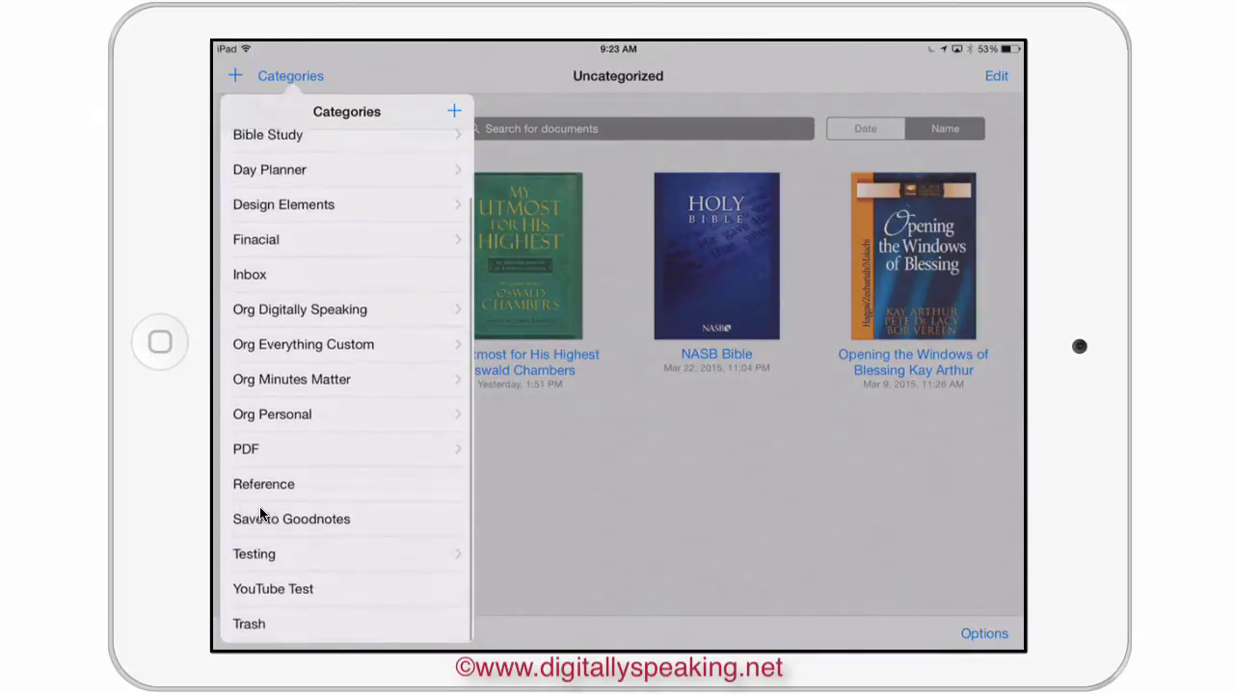
click(273, 590)
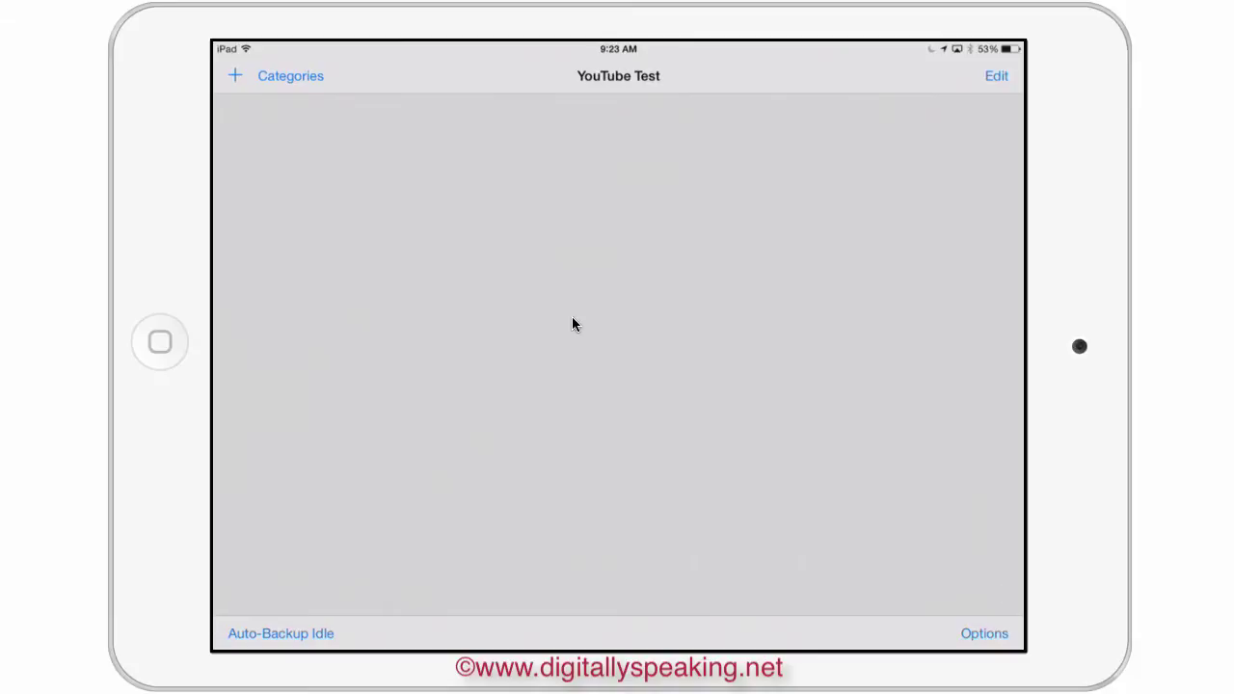
click(229, 83)
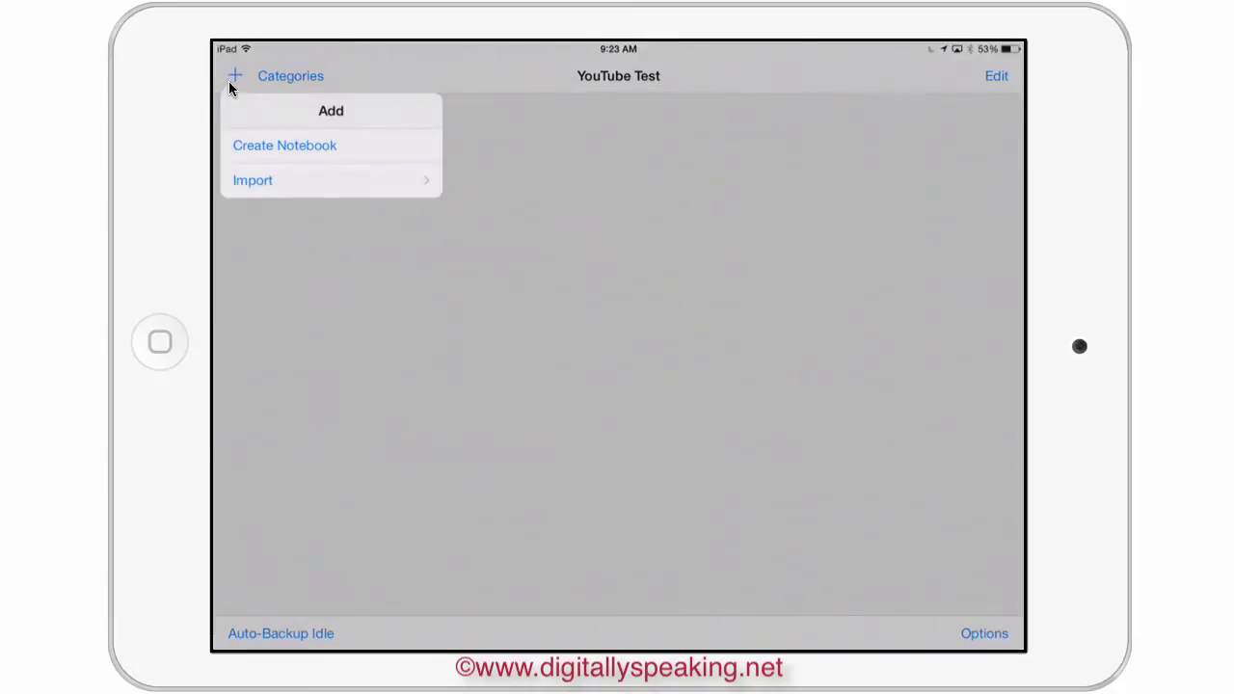
click(256, 180)
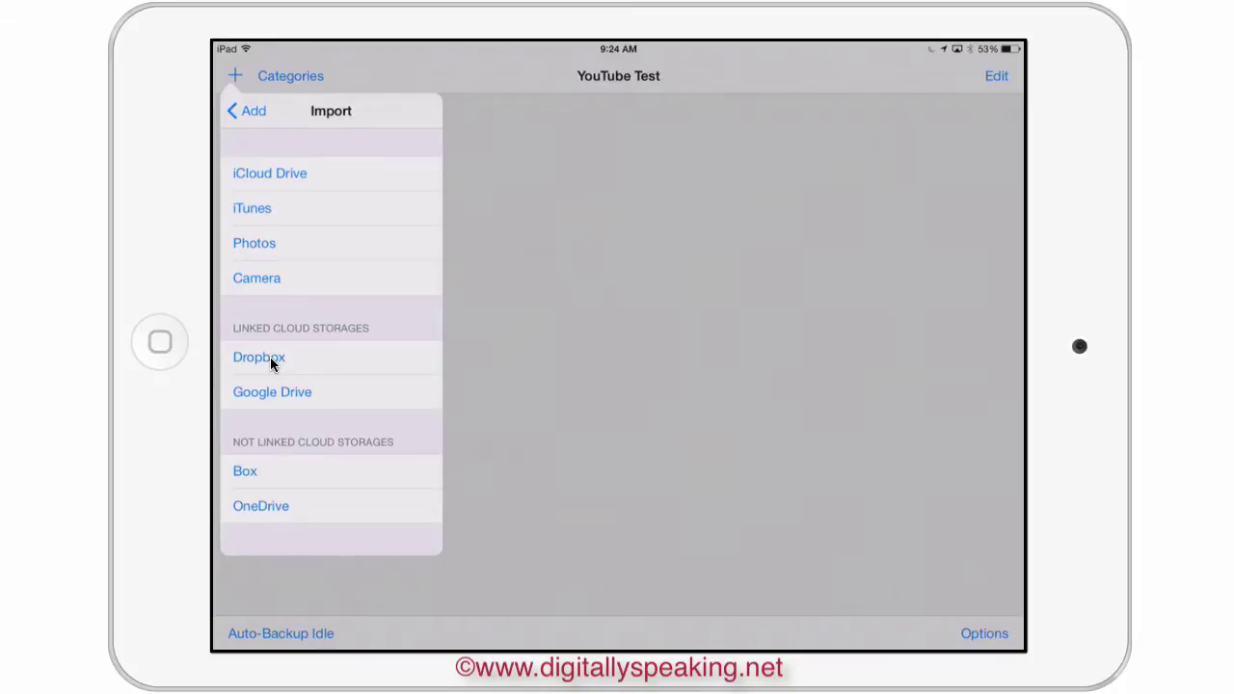
click(271, 359)
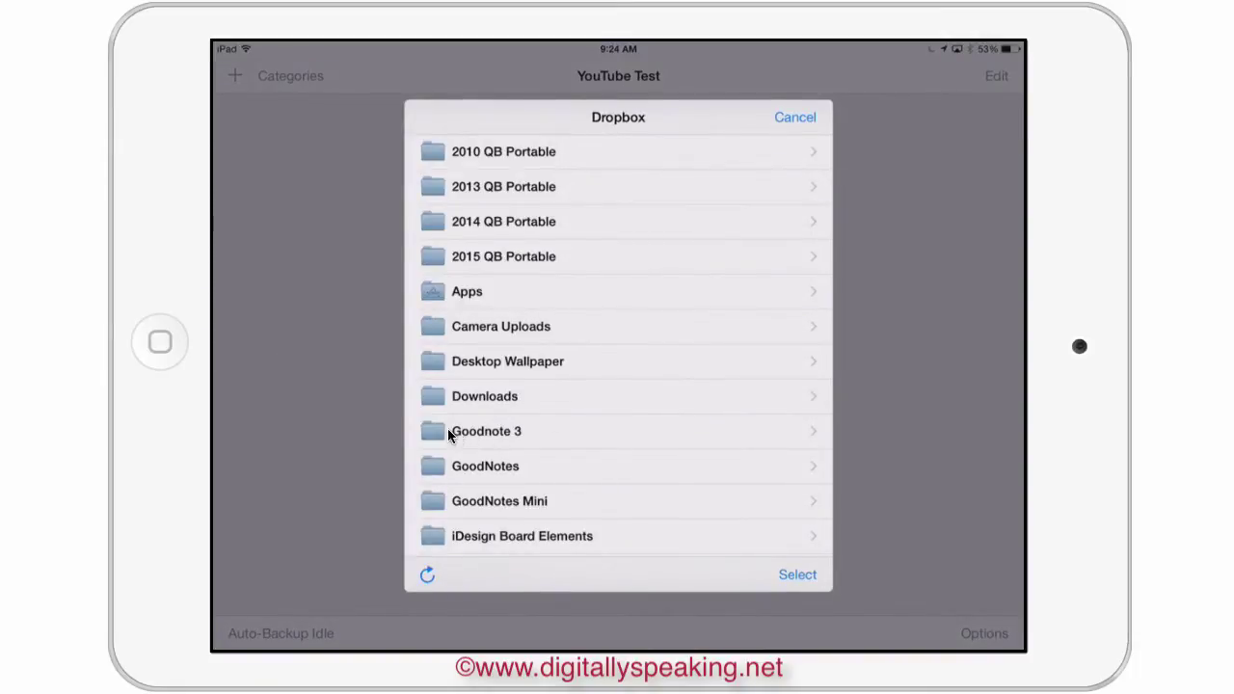
click(496, 432)
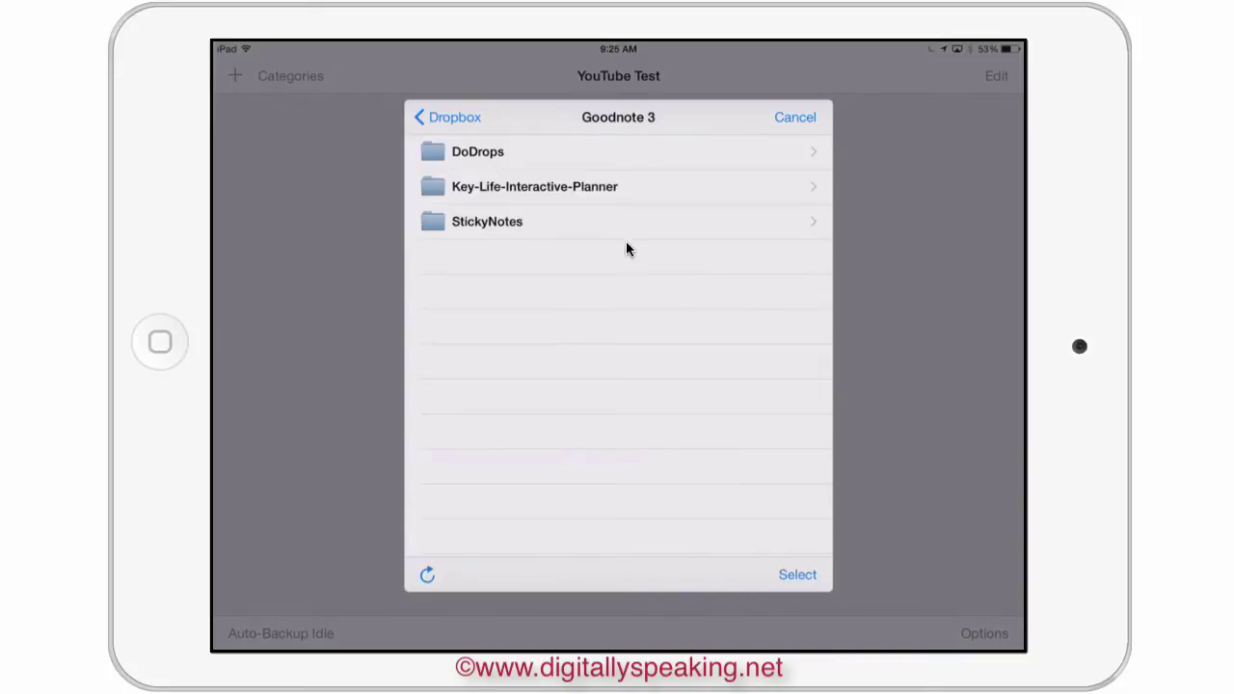
click(539, 188)
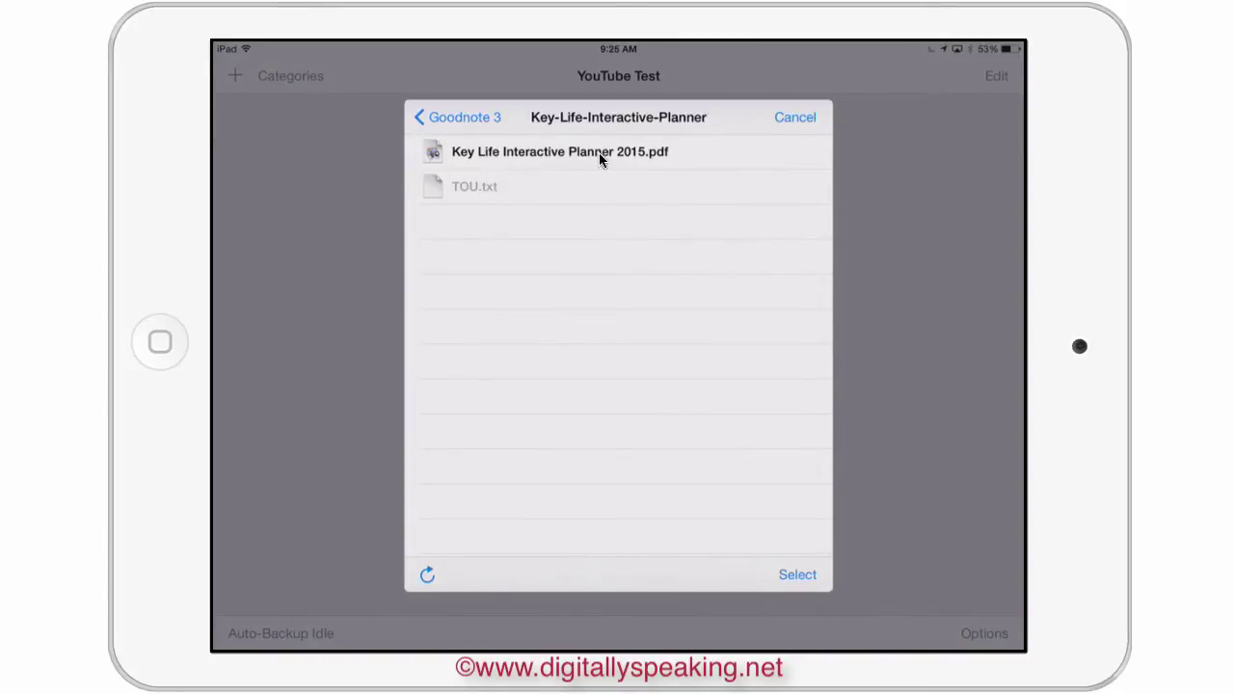
click(523, 153)
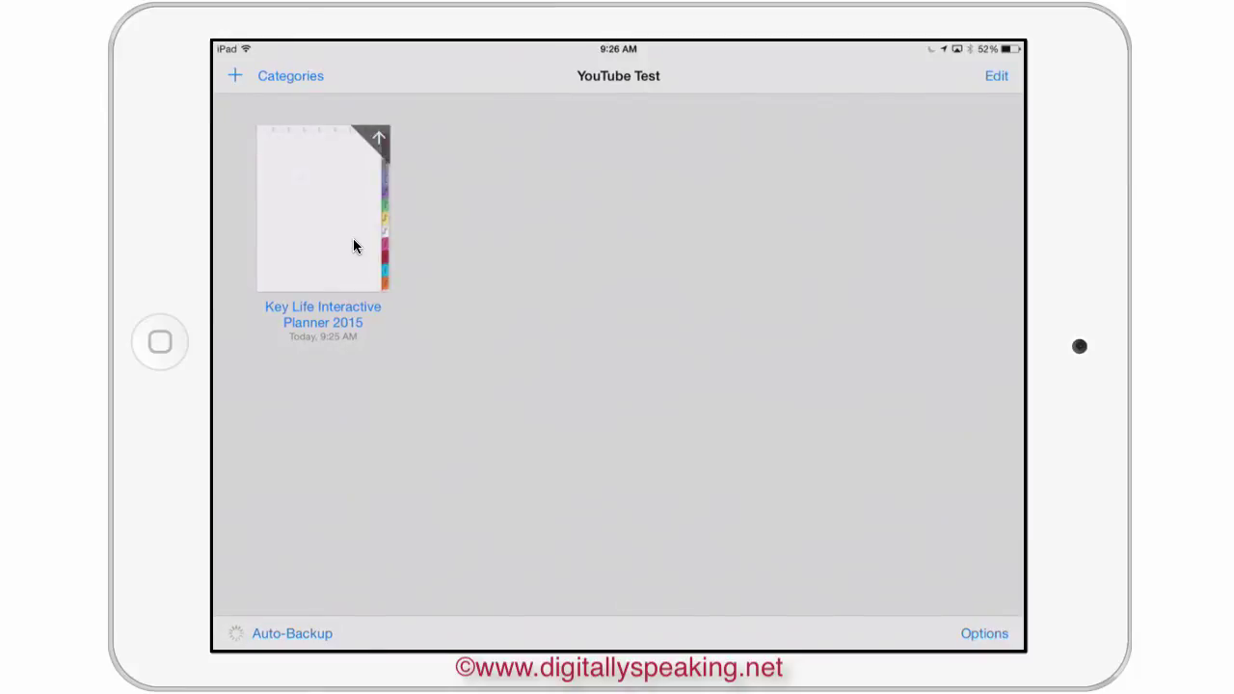
- Open the imported planner and go through its January, February and April pages using the planner's month links
click(353, 241)
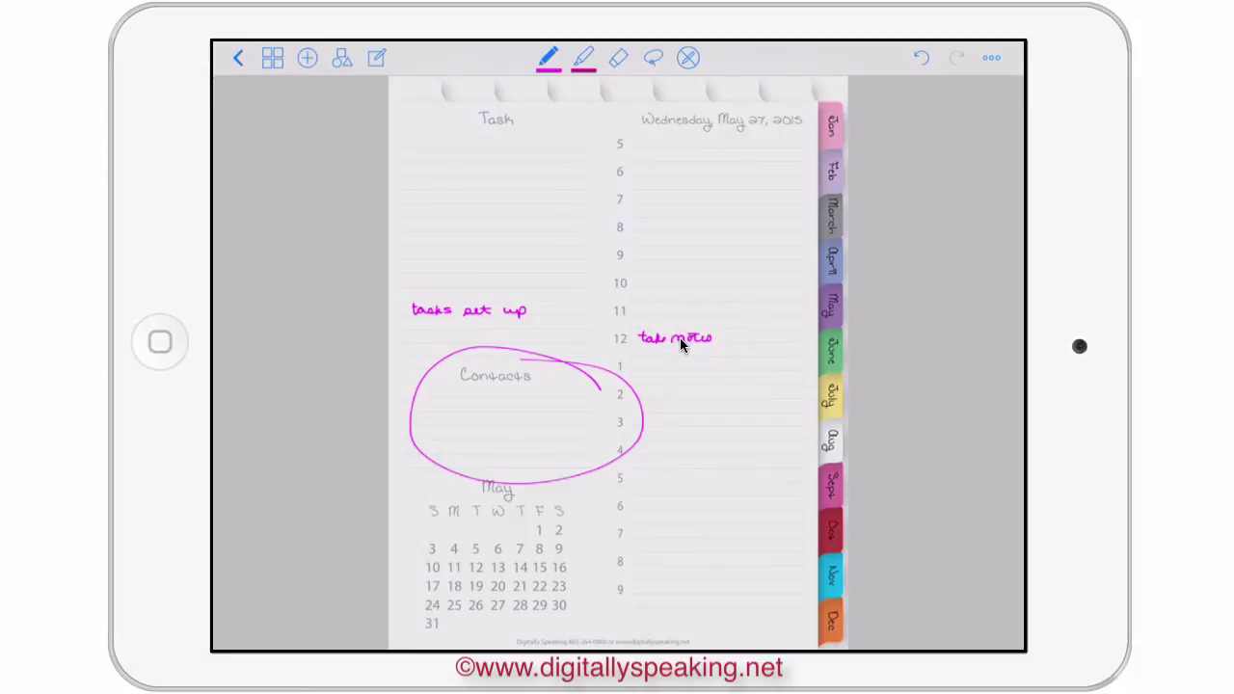
click(831, 125)
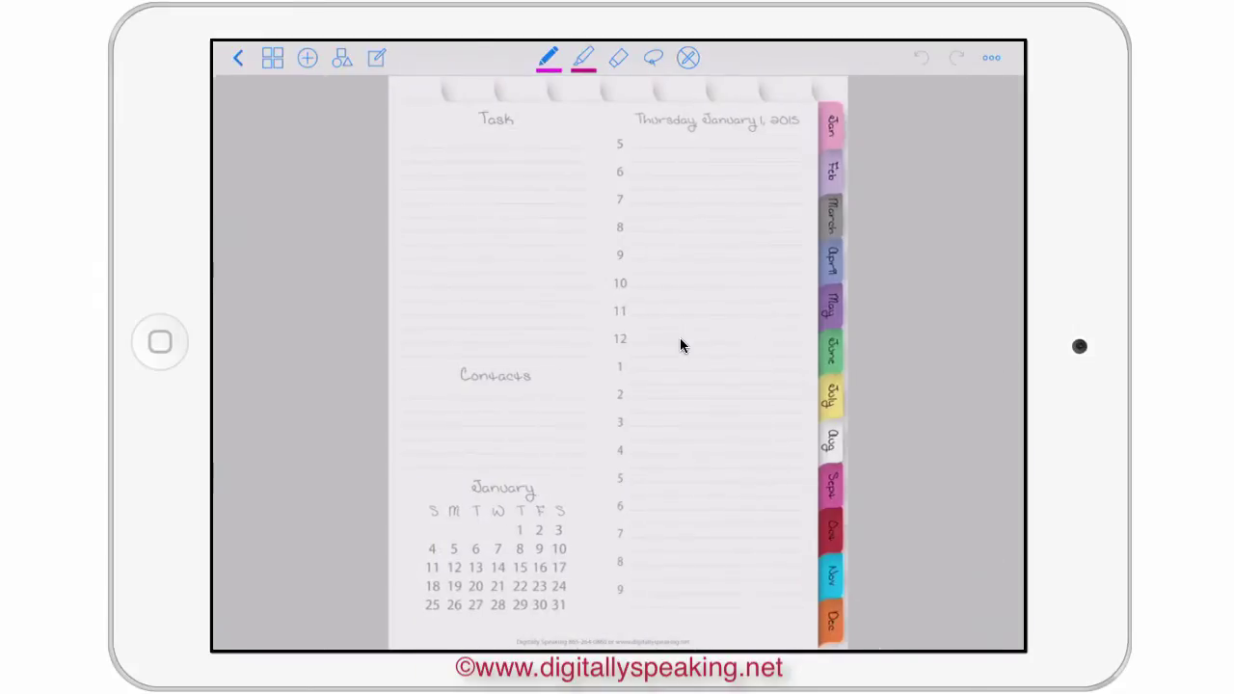
click(831, 173)
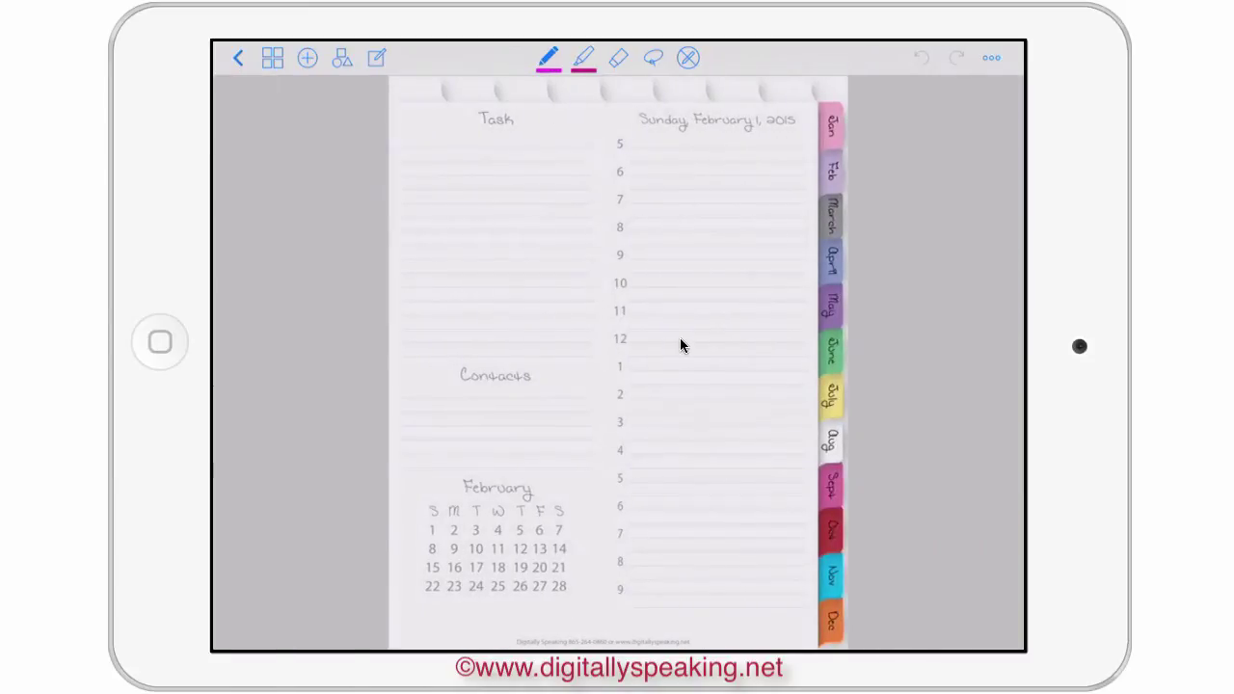
click(830, 263)
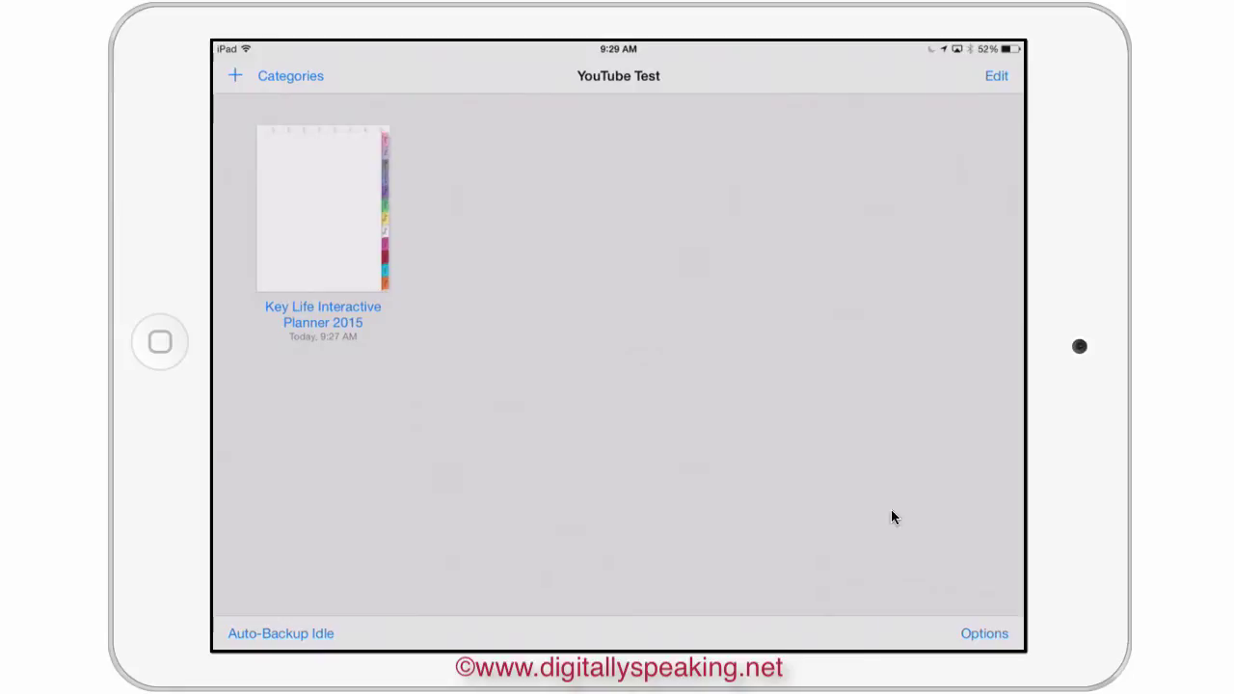
- Open the template library and look through the list of paper template groups
click(985, 635)
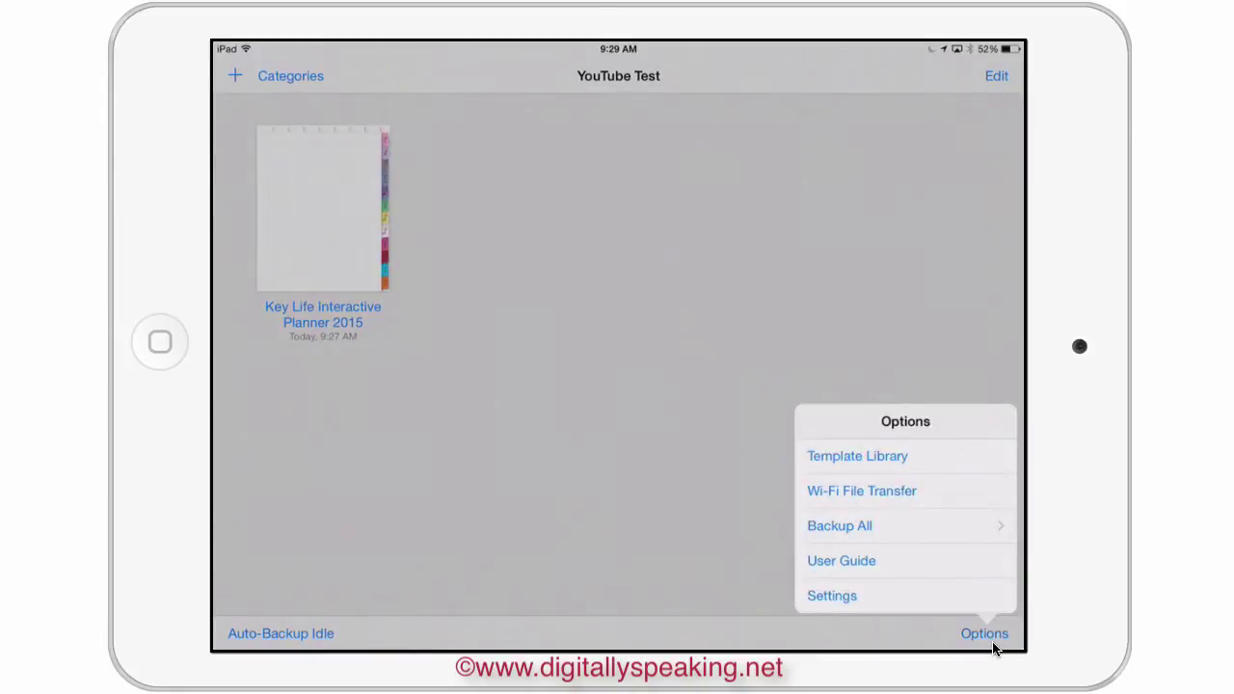
click(857, 456)
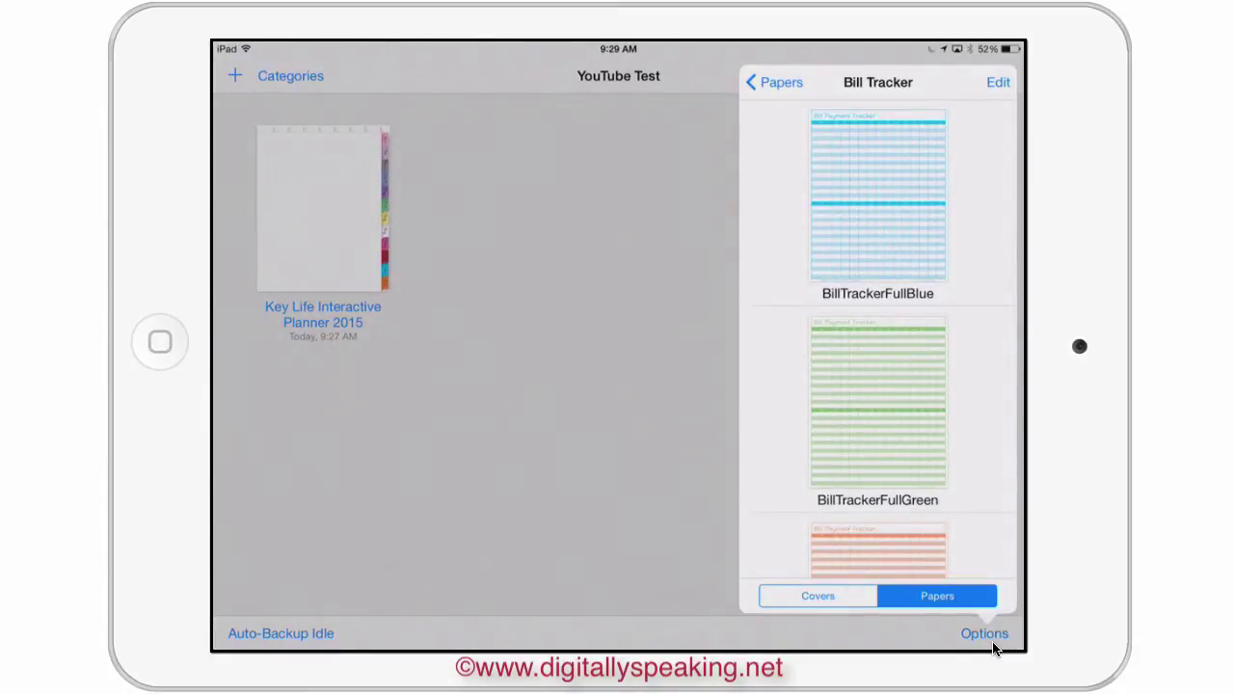
click(776, 82)
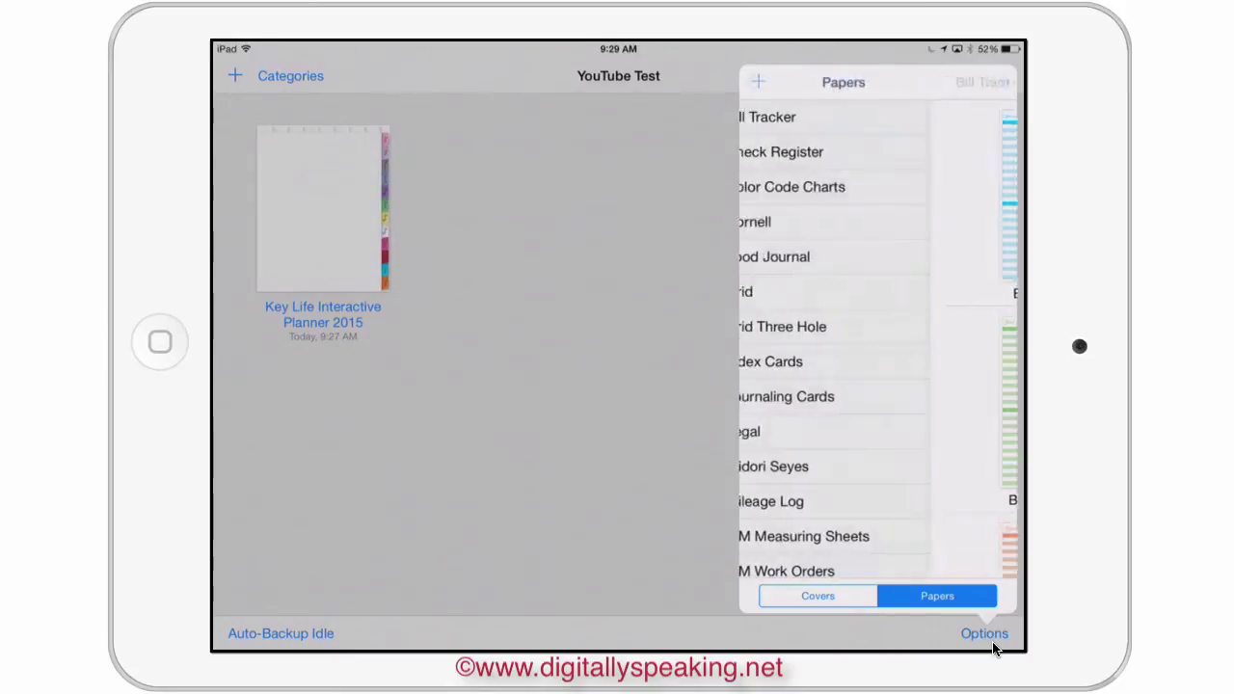
scroll(877, 338, down, 5)
scroll(877, 338, up, 5)
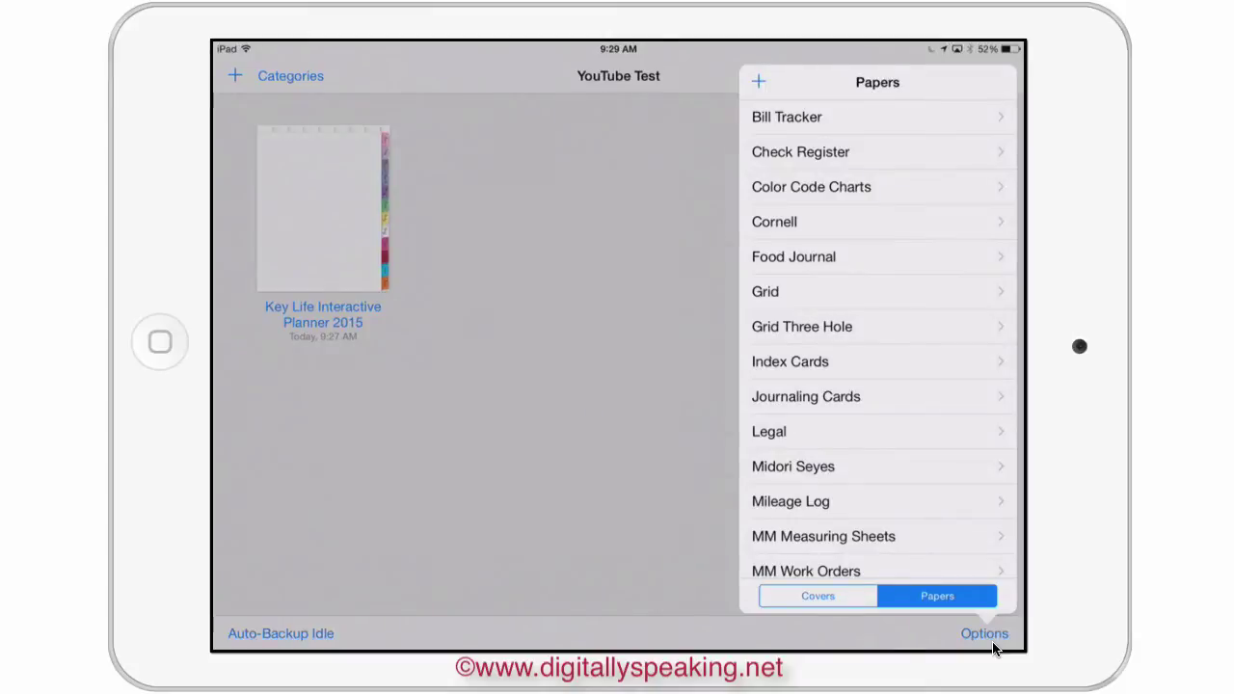
- Browse the Folders cover templates in the template library and return to the list of cover groups
click(817, 595)
scroll(877, 337, down, 10)
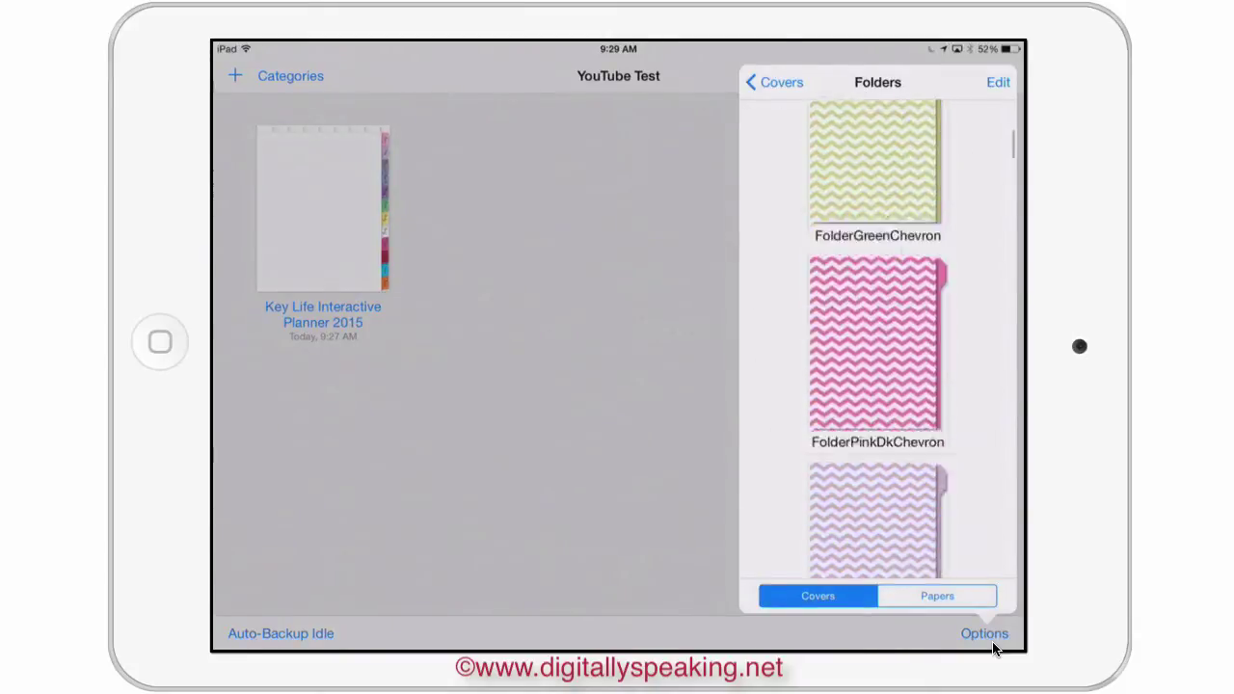
scroll(877, 337, down, 10)
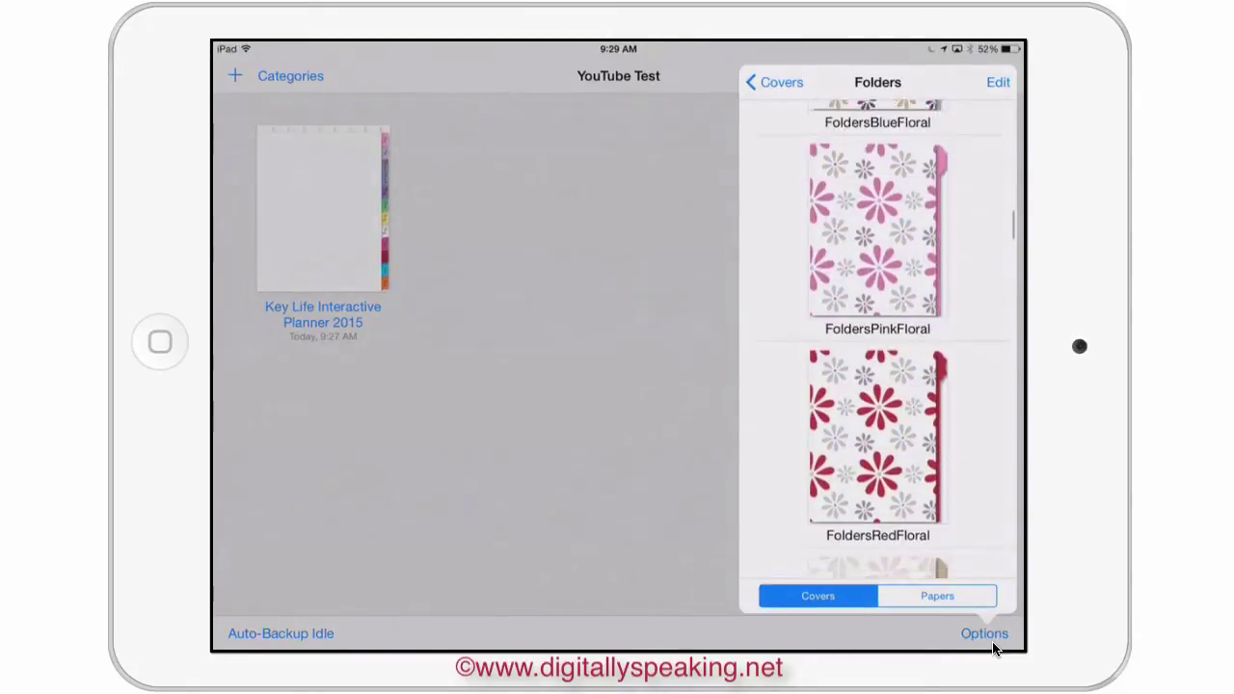
scroll(877, 337, up, 10)
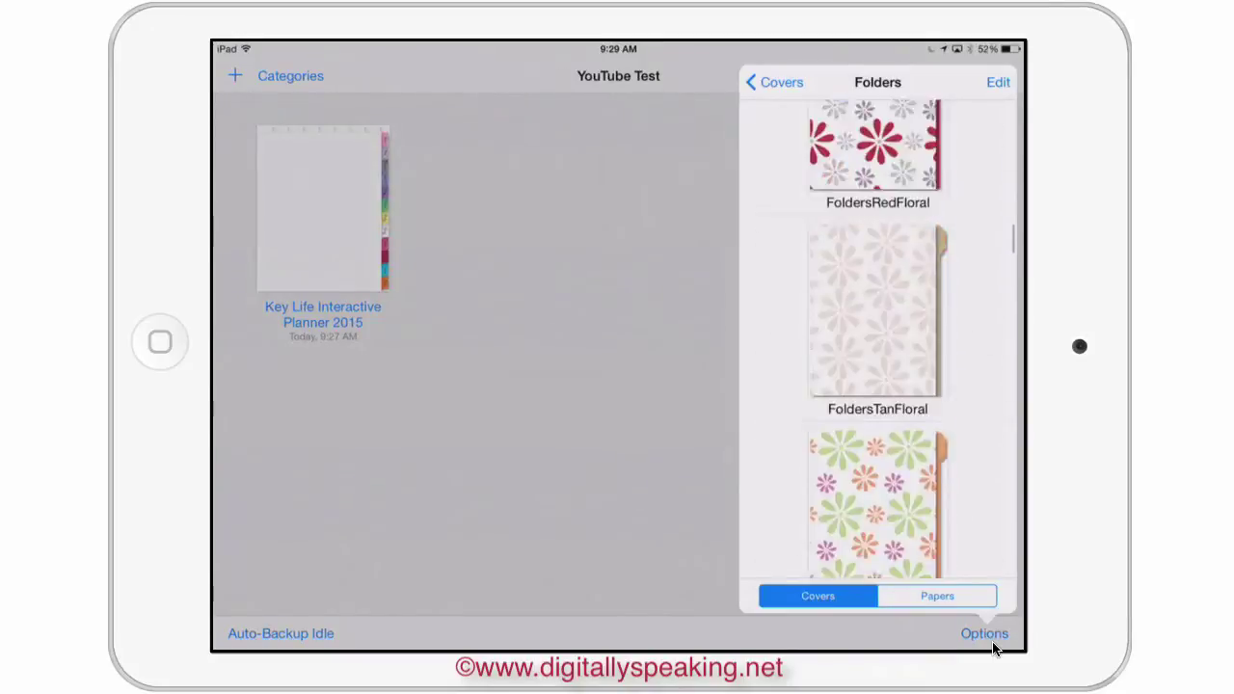
scroll(877, 337, up, 5)
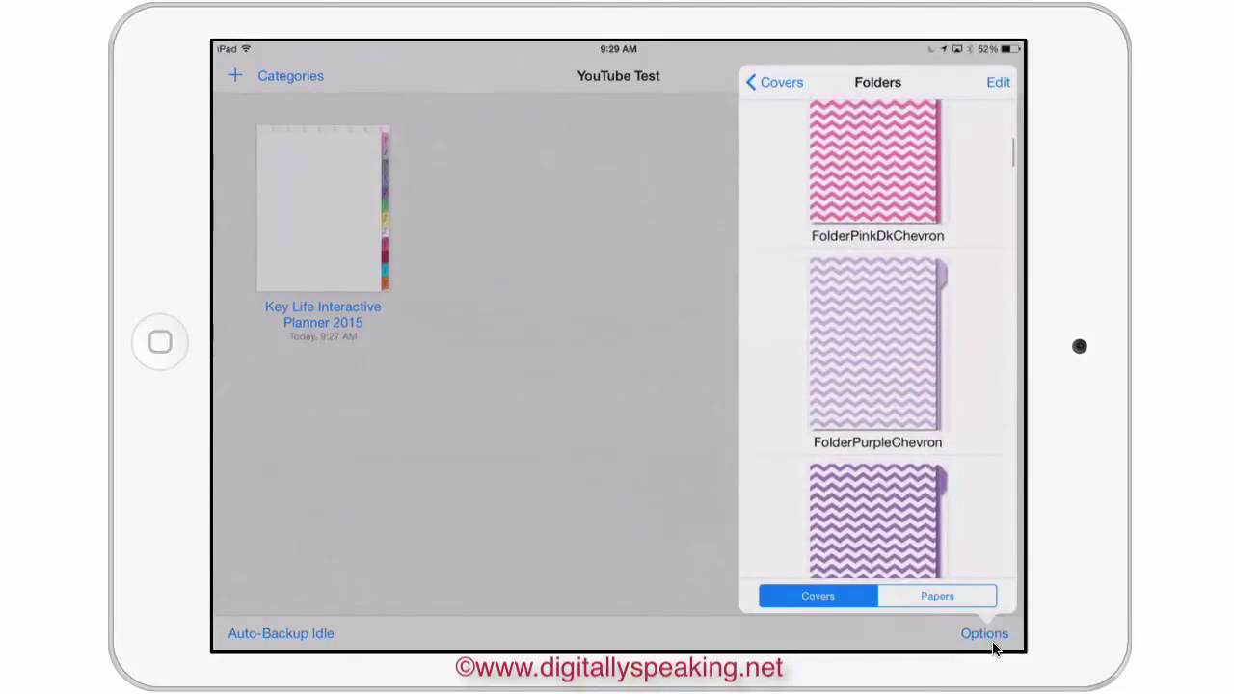
click(774, 82)
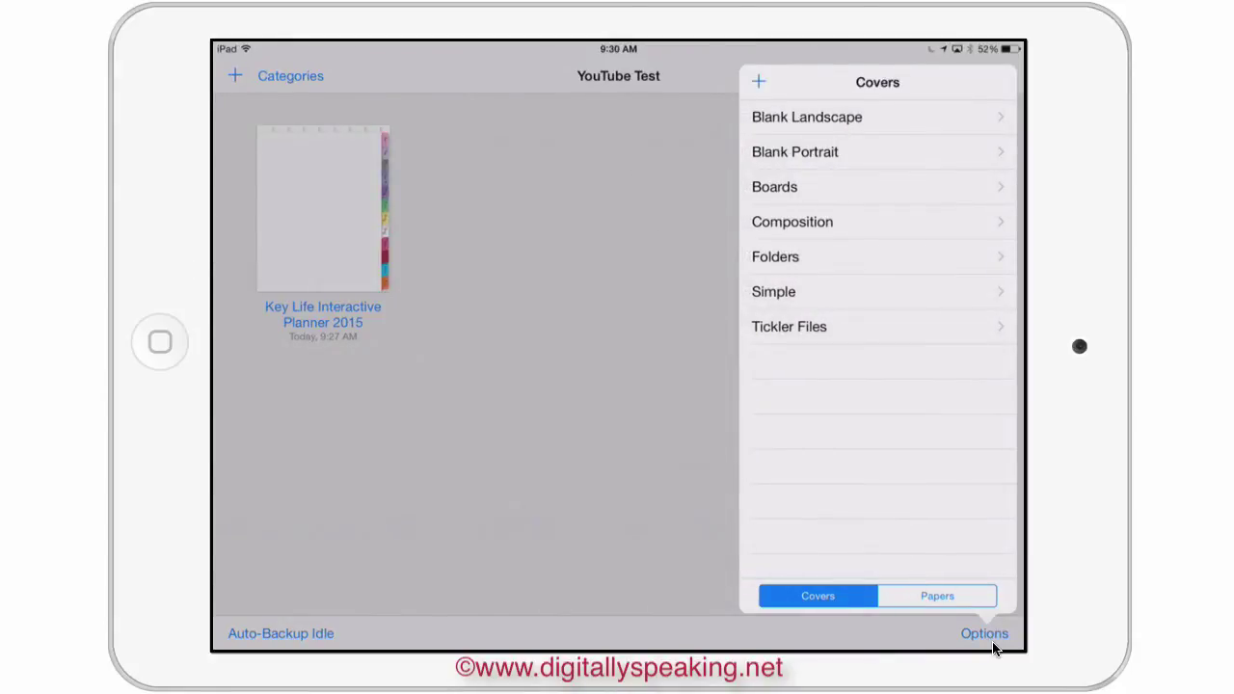
- Browse the Stickies paper templates, return to the list of paper groups and look through it again
click(936, 596)
scroll(877, 386, up, 2)
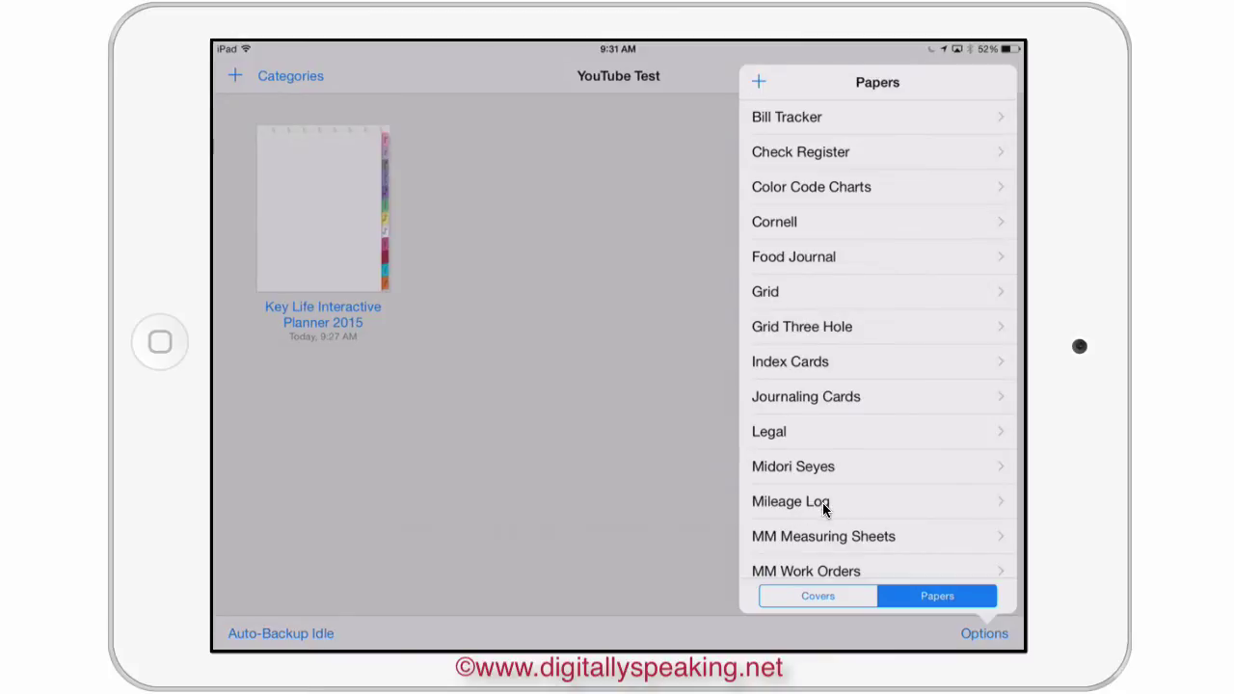
scroll(823, 505, down, 5)
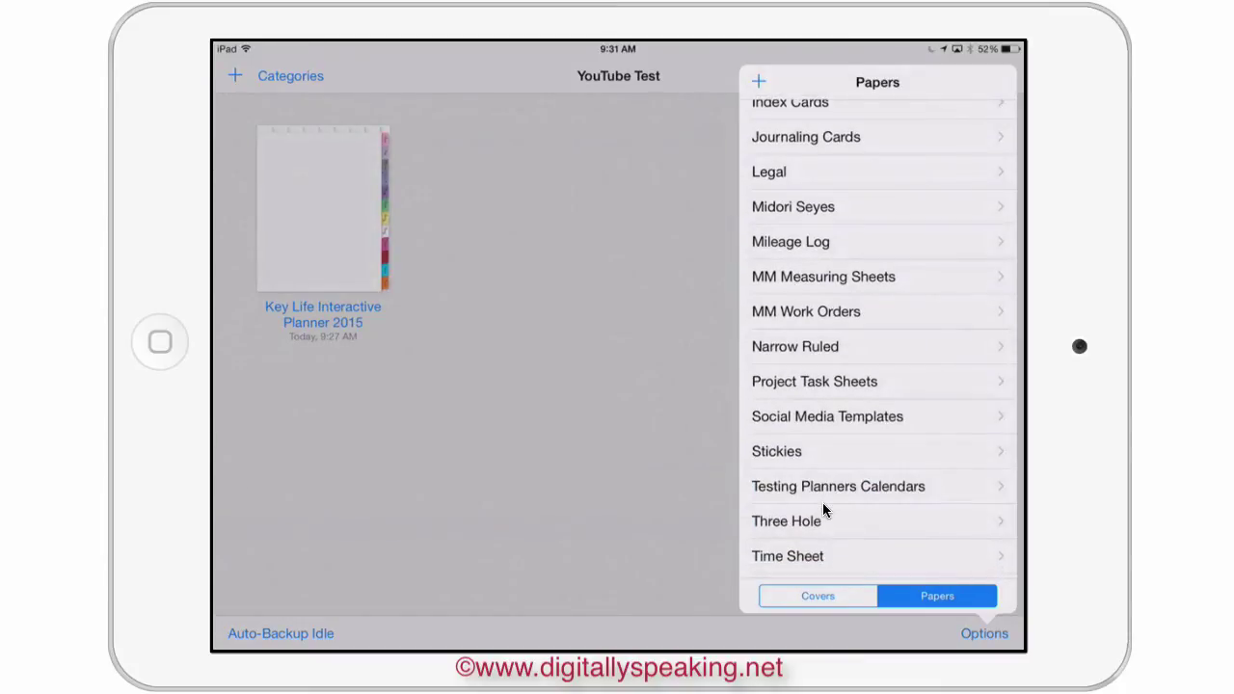
scroll(822, 509, down, 2)
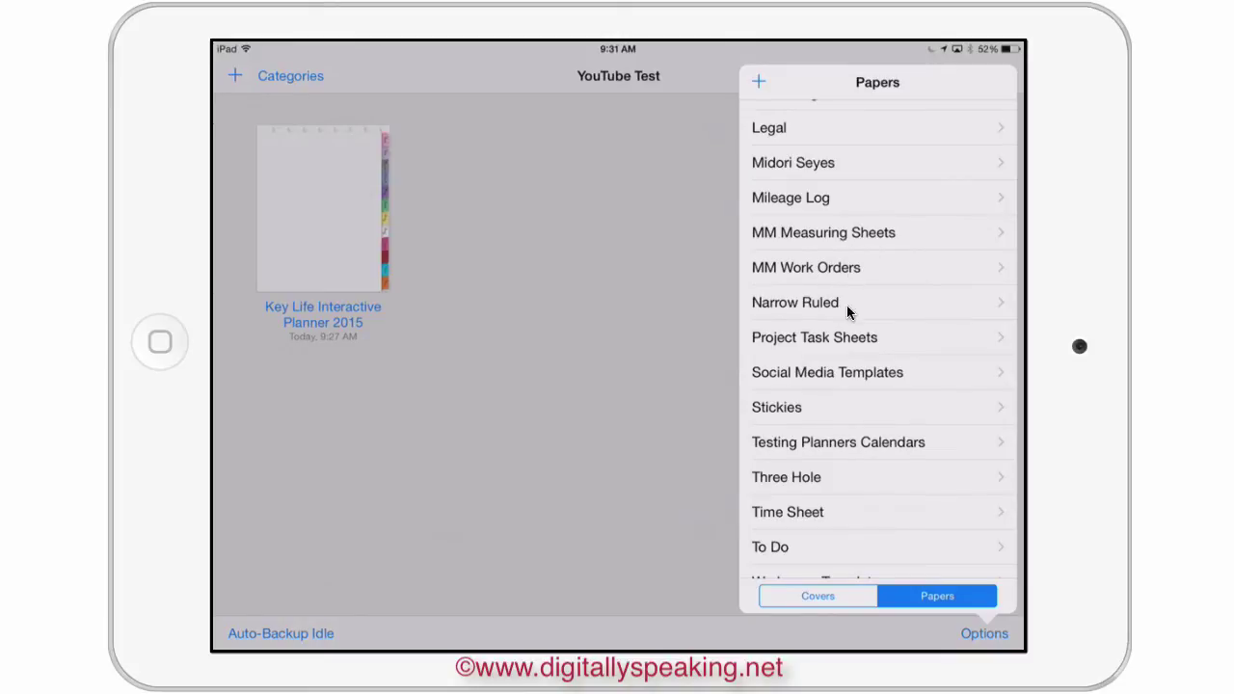
click(784, 409)
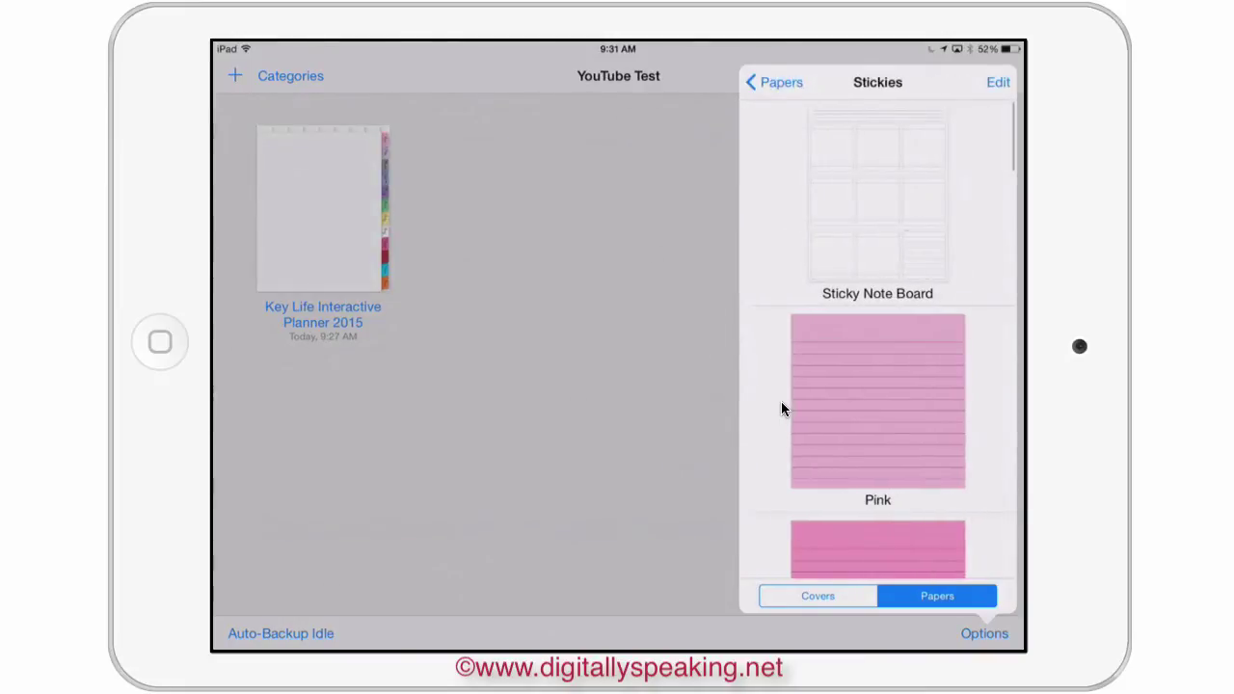
scroll(877, 386, down, 15)
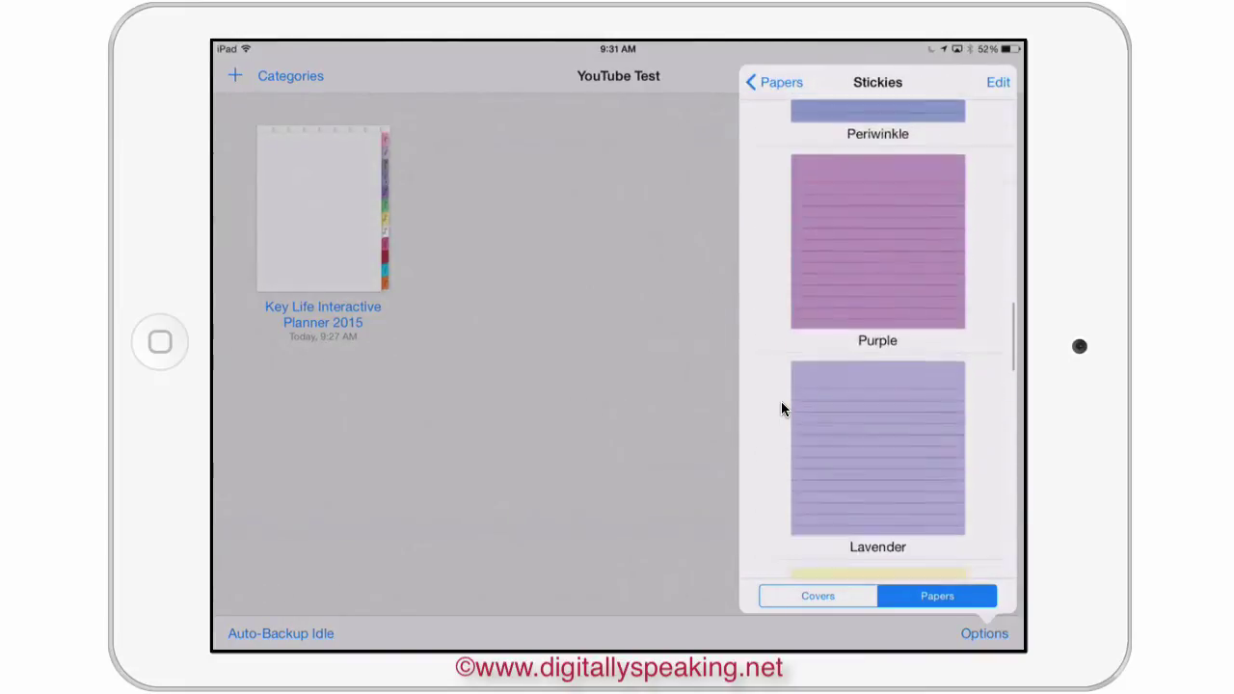
scroll(877, 385, up, 15)
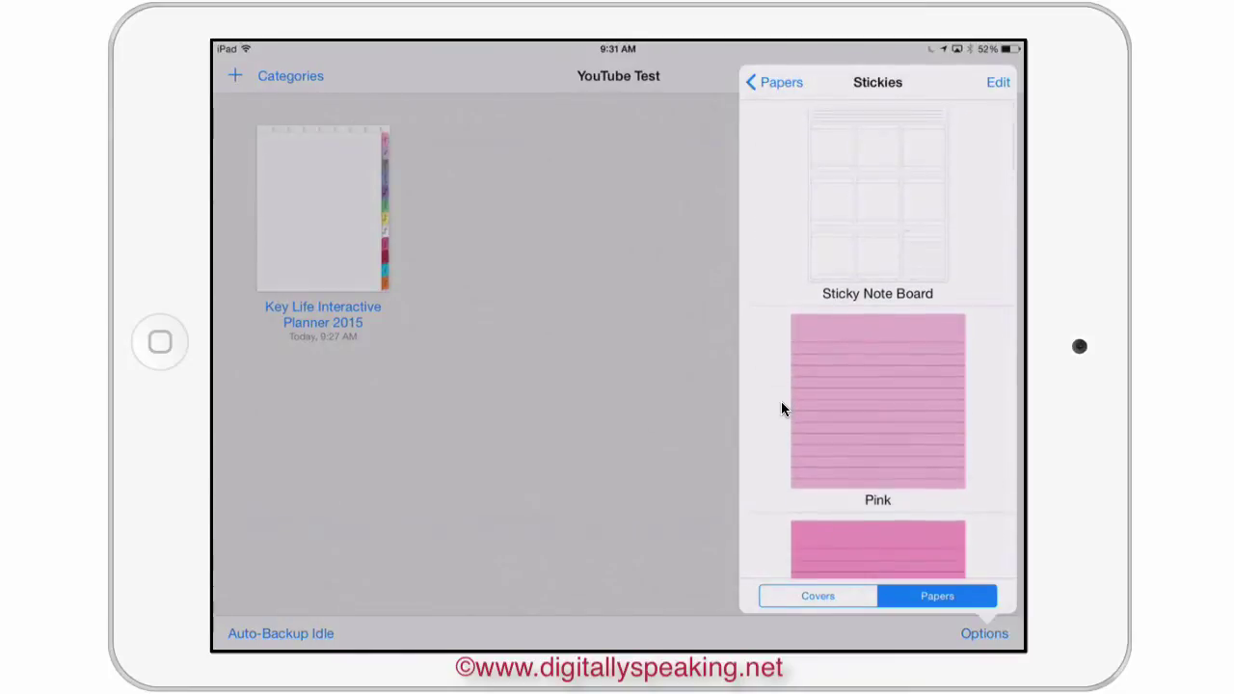
click(775, 81)
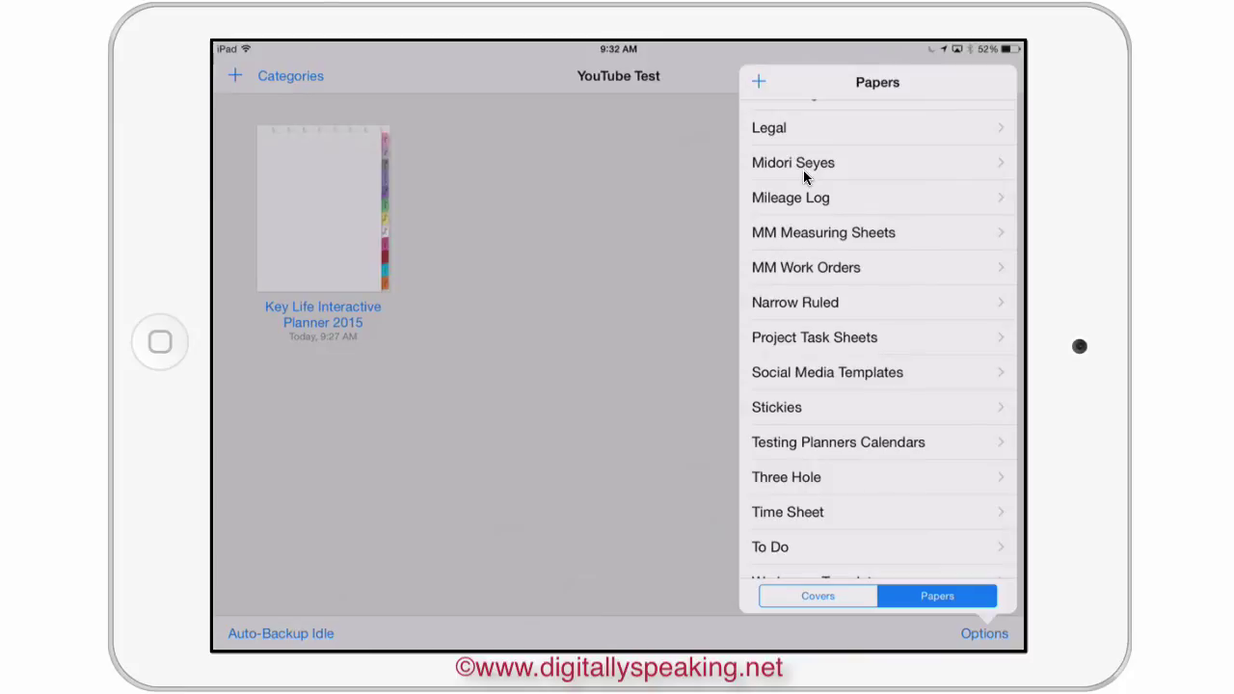
scroll(805, 177, down, 3)
scroll(805, 177, up, 10)
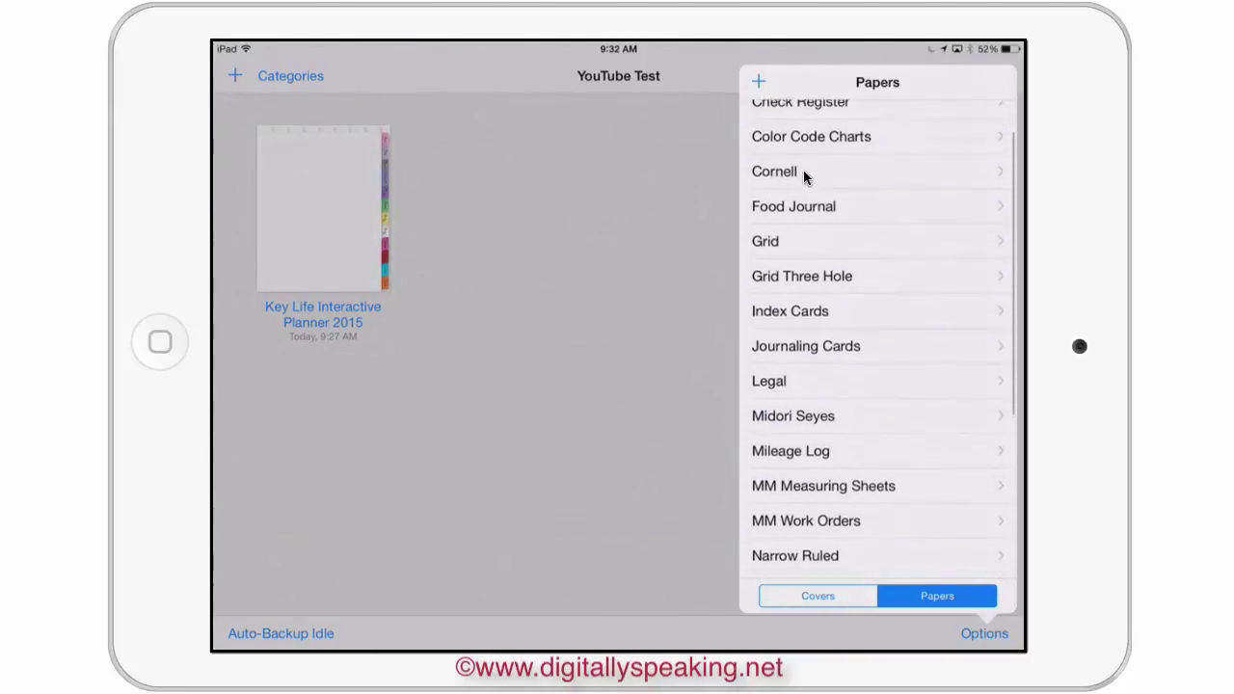
- Create a new paper template folder named Sticky test
scroll(803, 173, up, 3)
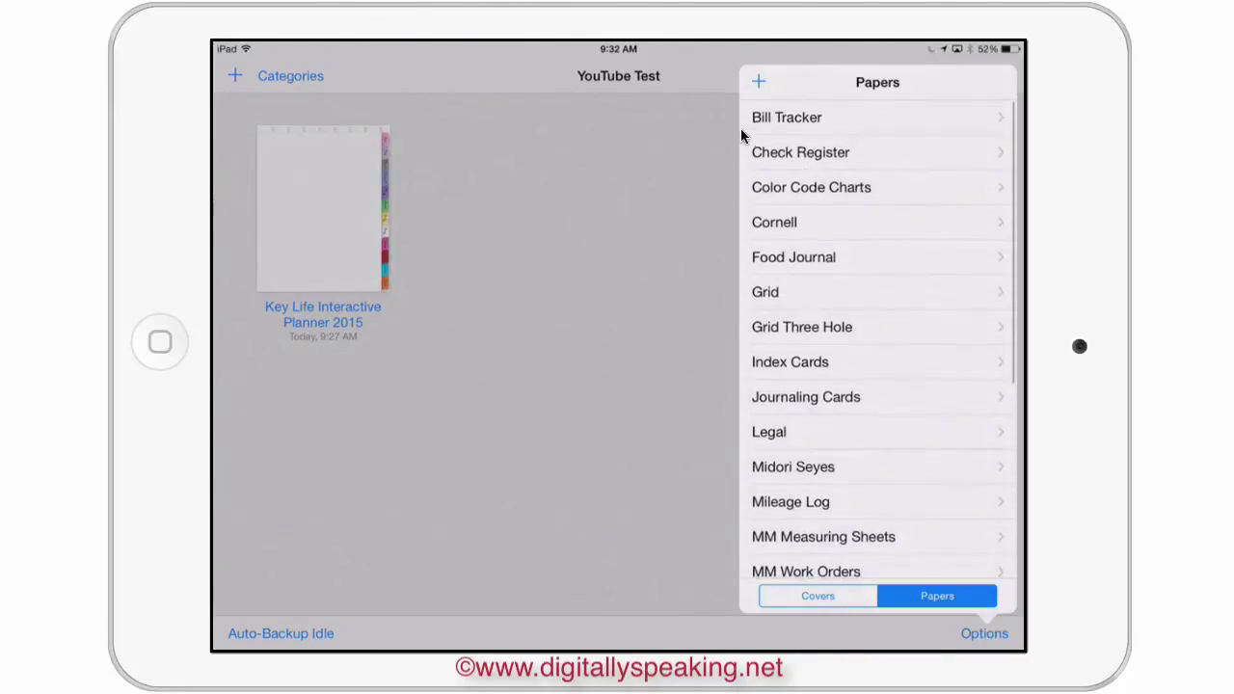
click(759, 83)
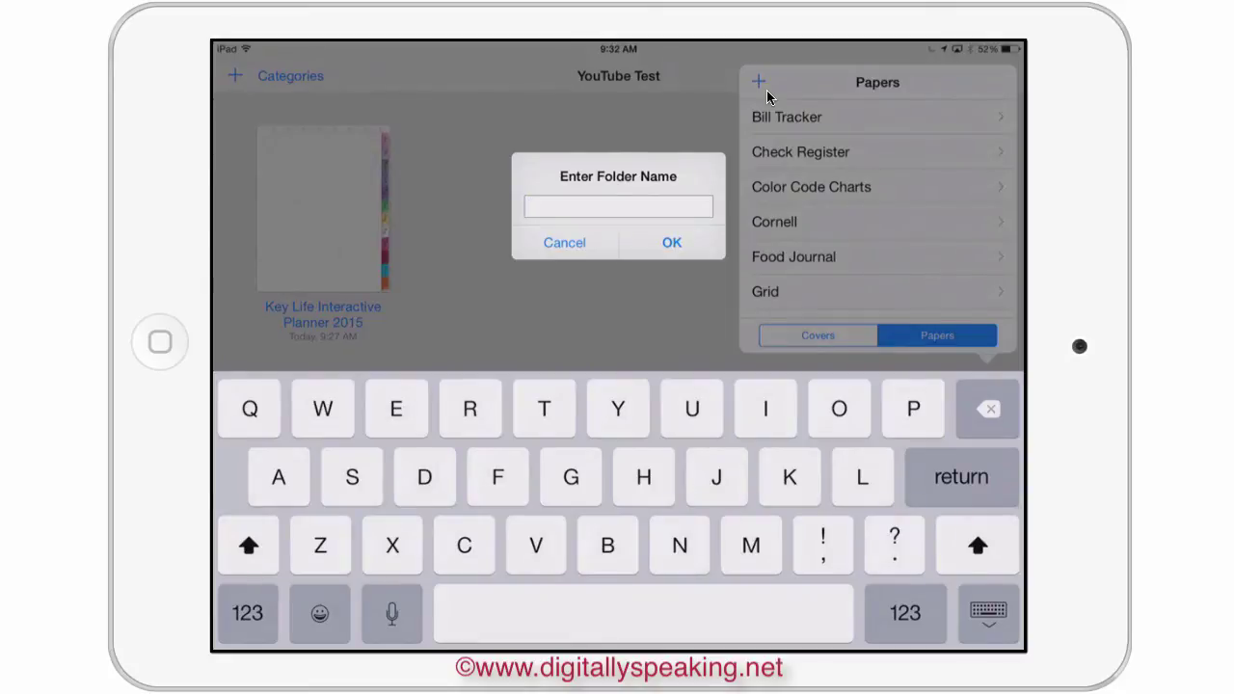
text(St)
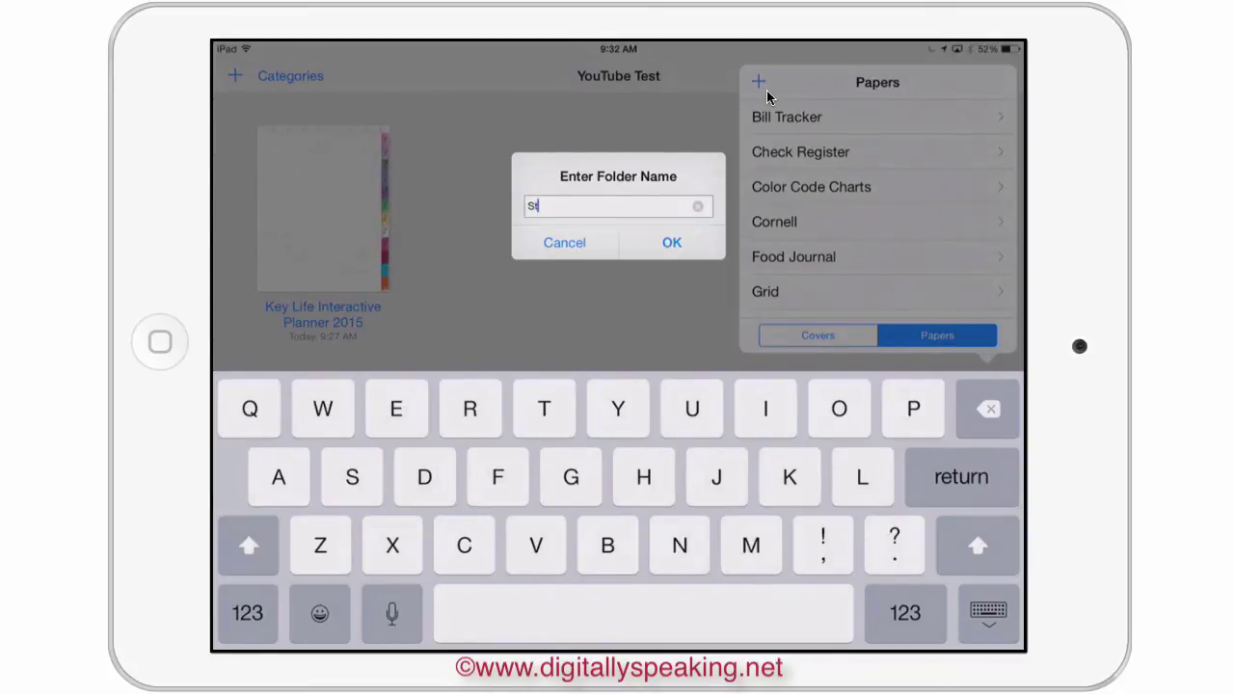
text(icky test)
key(Return)
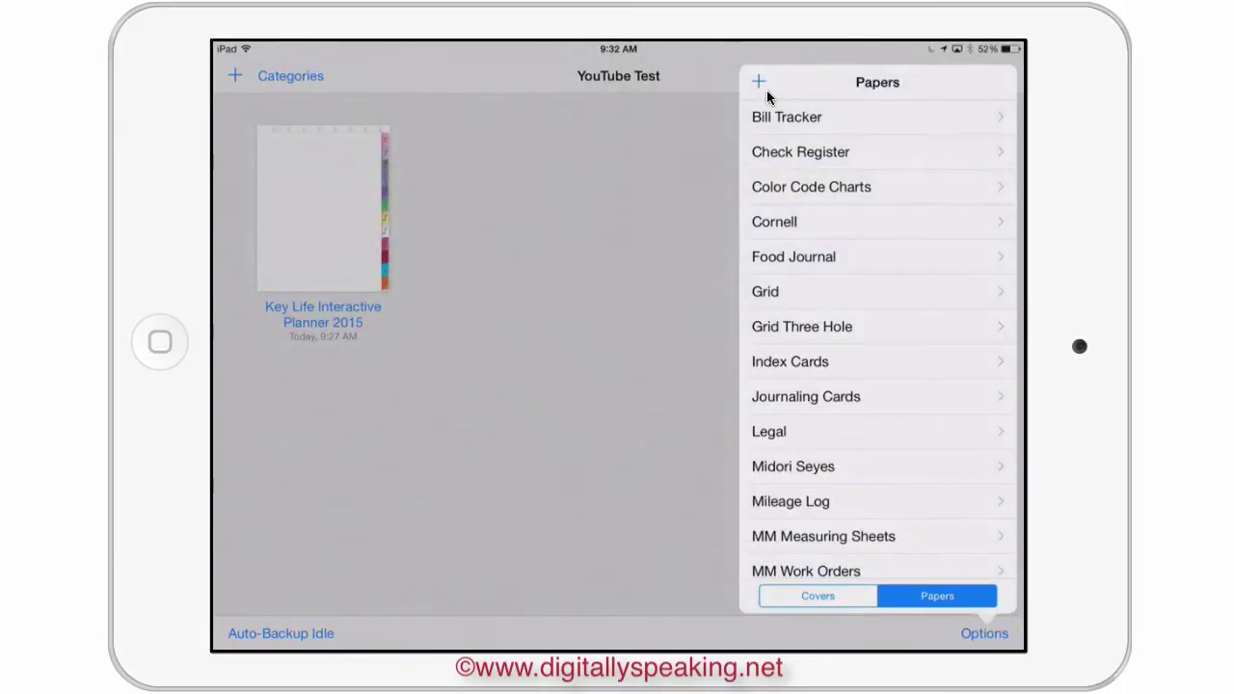
- Open the Sticky test folder for editing and start an import from the Dropbox folder Goodnote 3 > StickyNotes
scroll(877, 338, down, 5)
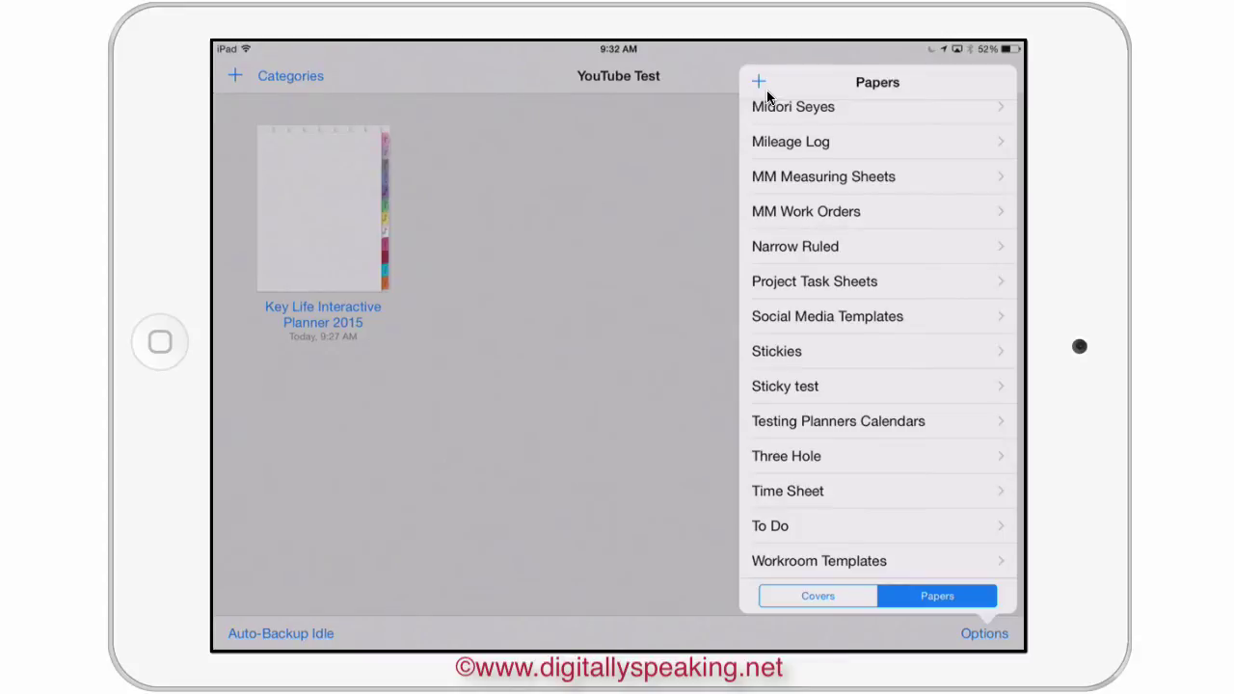
click(785, 385)
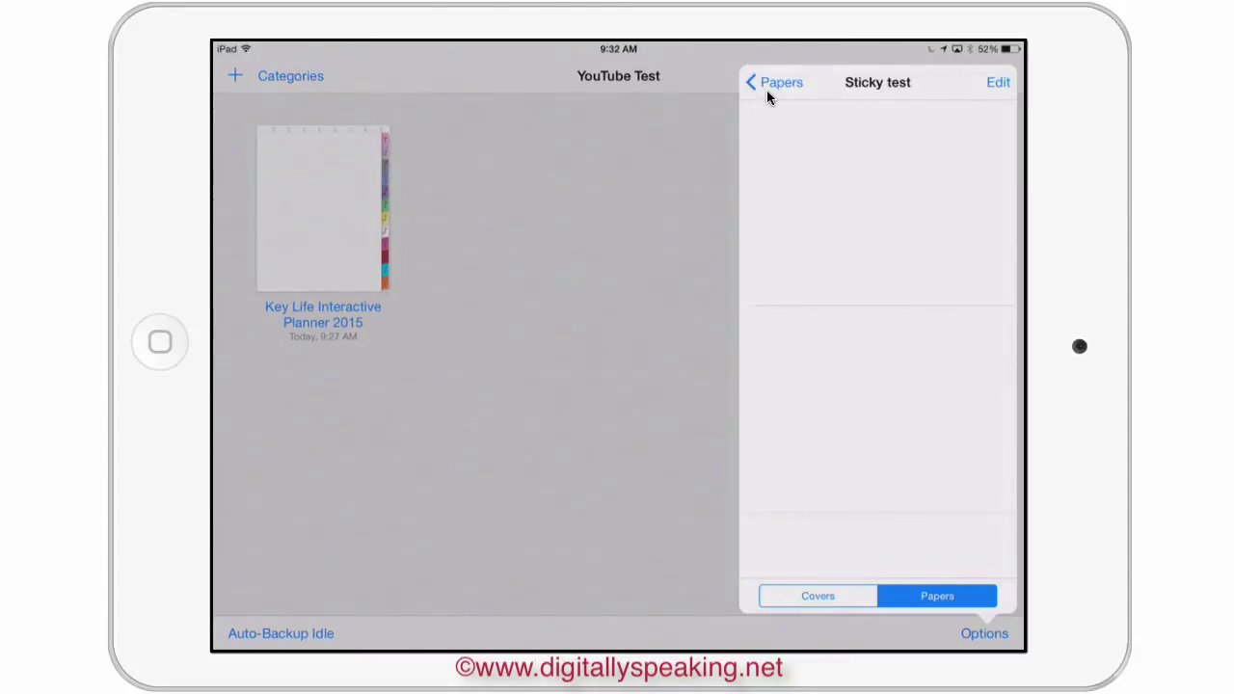
click(997, 84)
click(753, 87)
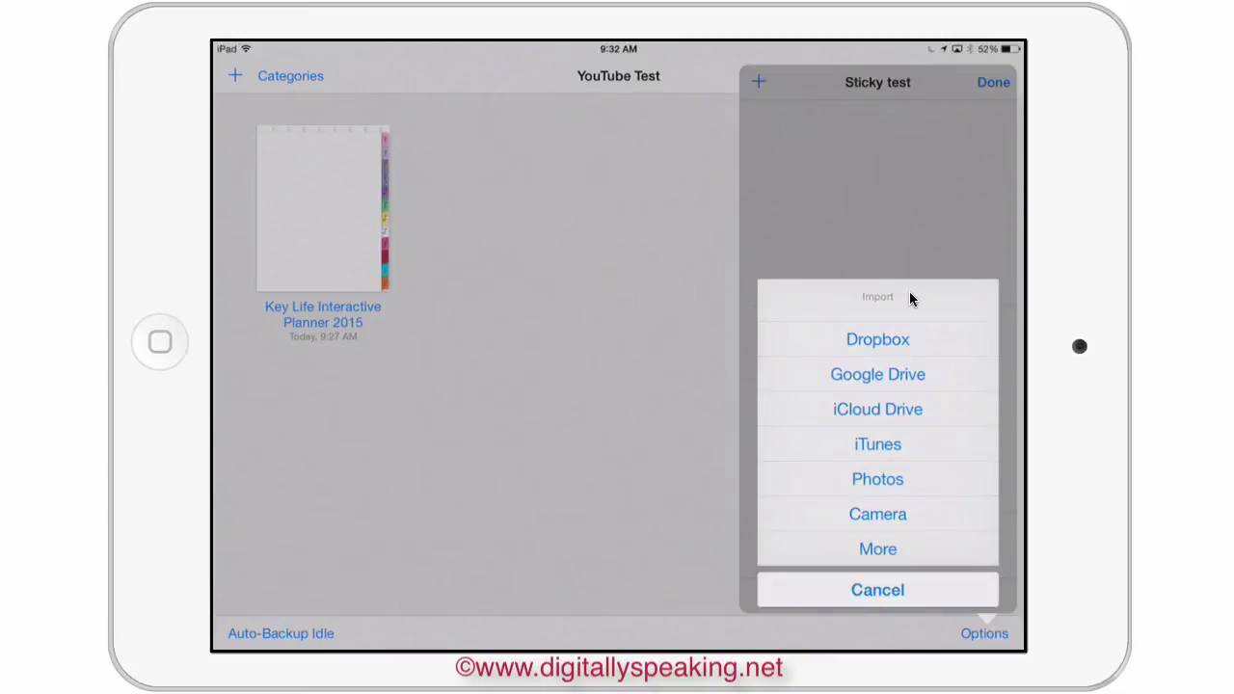
click(877, 339)
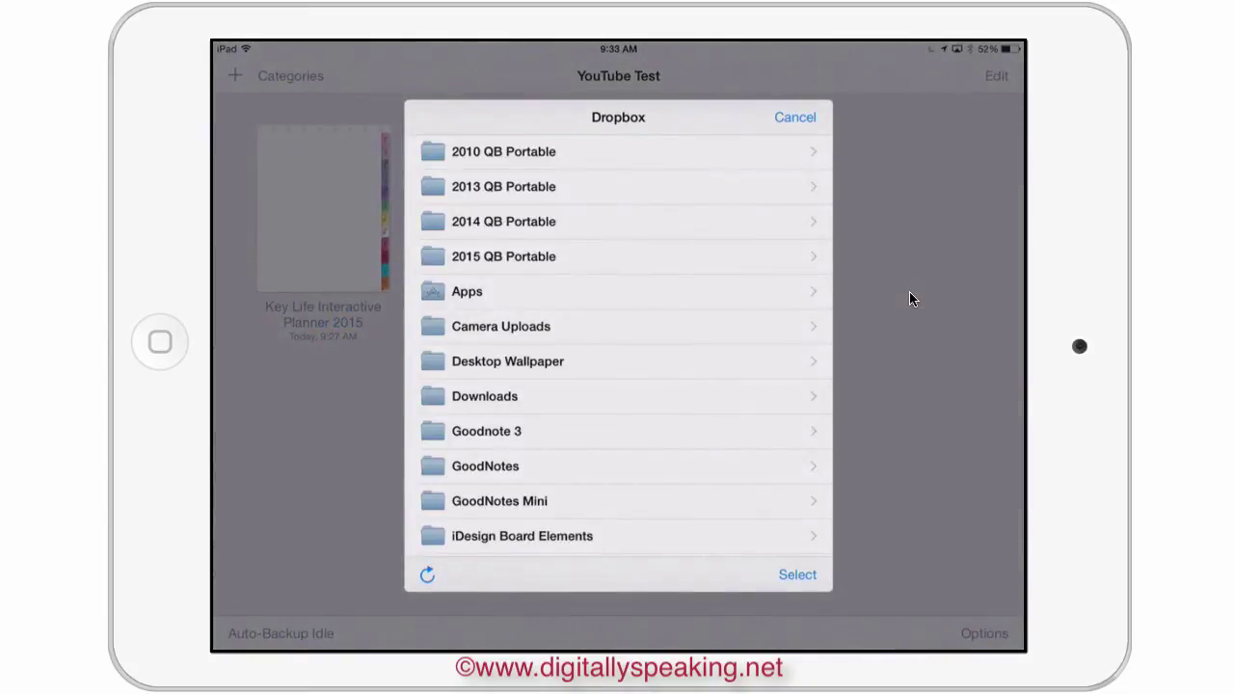
scroll(618, 343, down, 3)
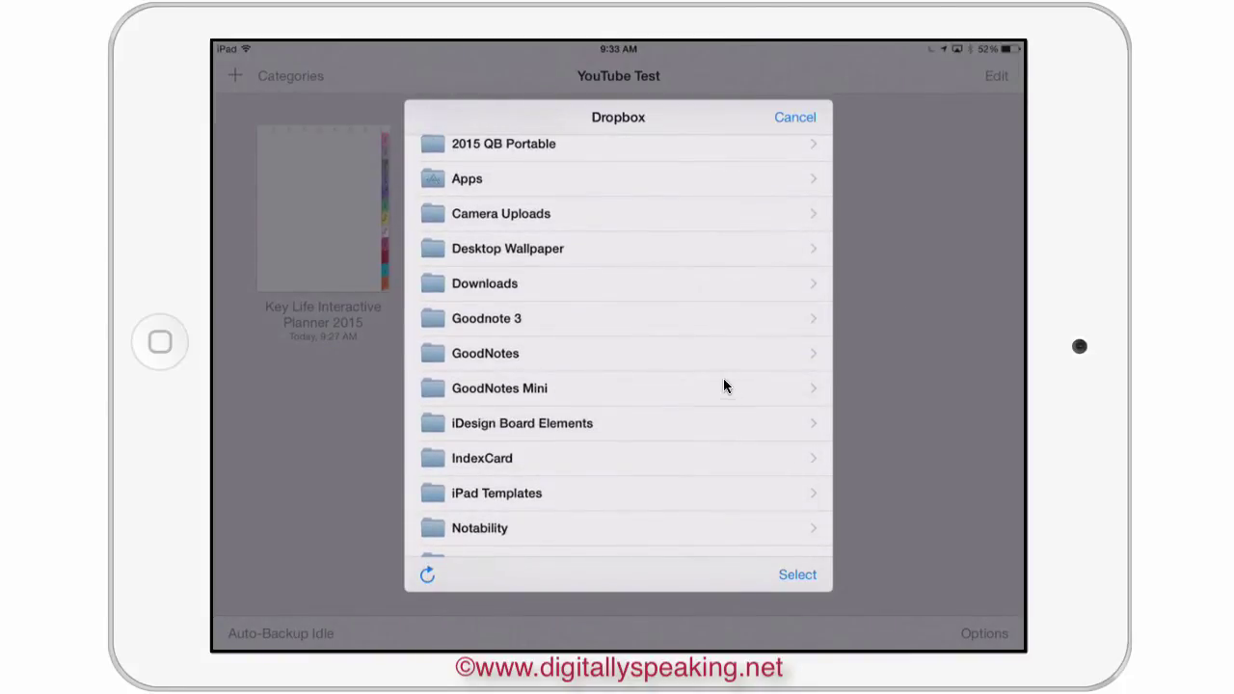
click(481, 323)
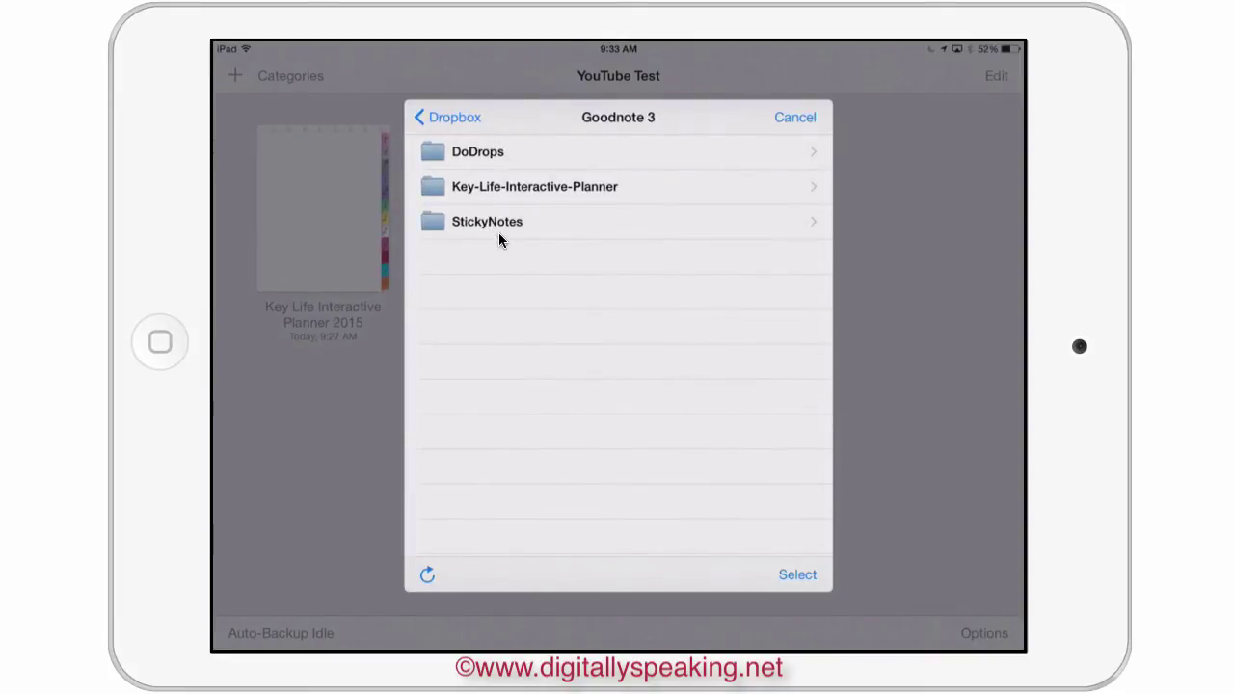
click(498, 232)
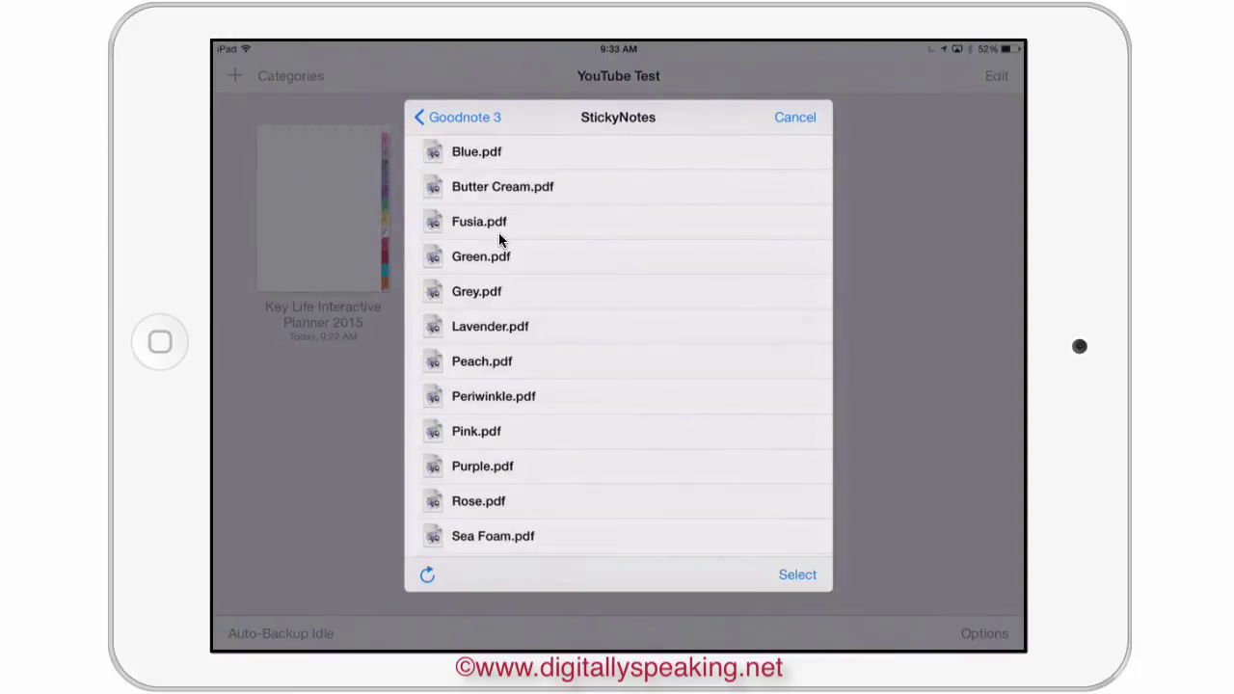
- Import all the sticky note PDFs into Sticky test, leaving out StickyNoteCoverSheet.png
scroll(498, 236, down, 5)
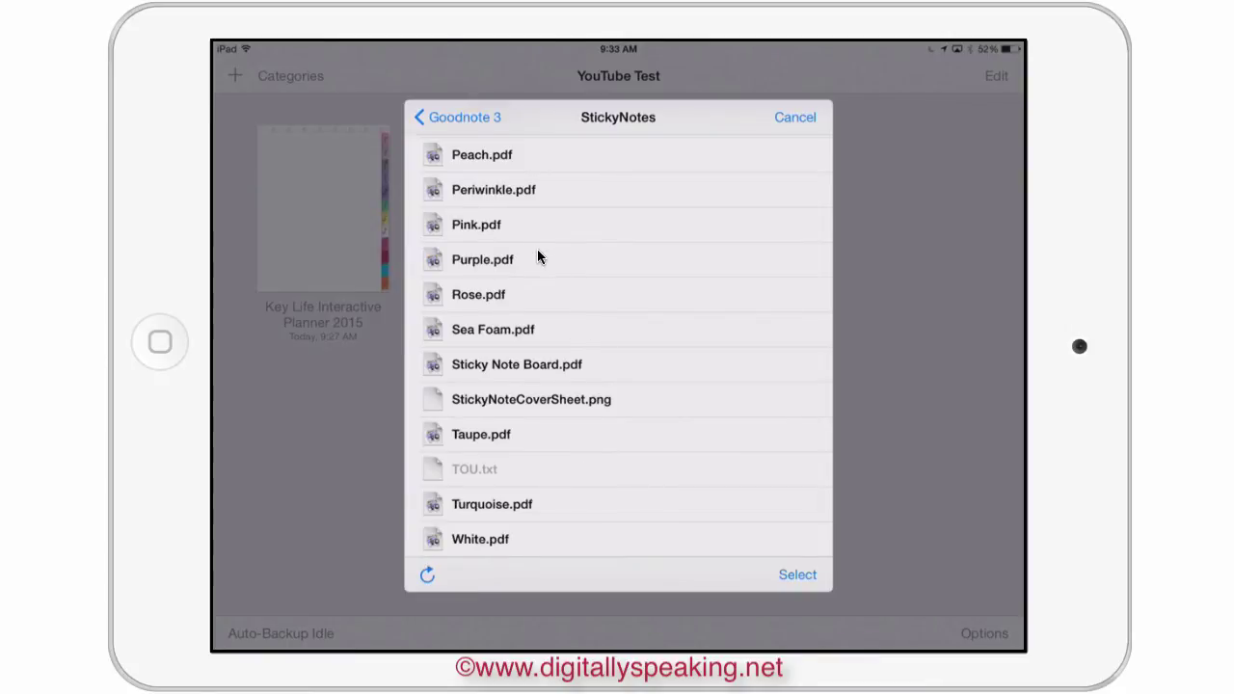
click(782, 574)
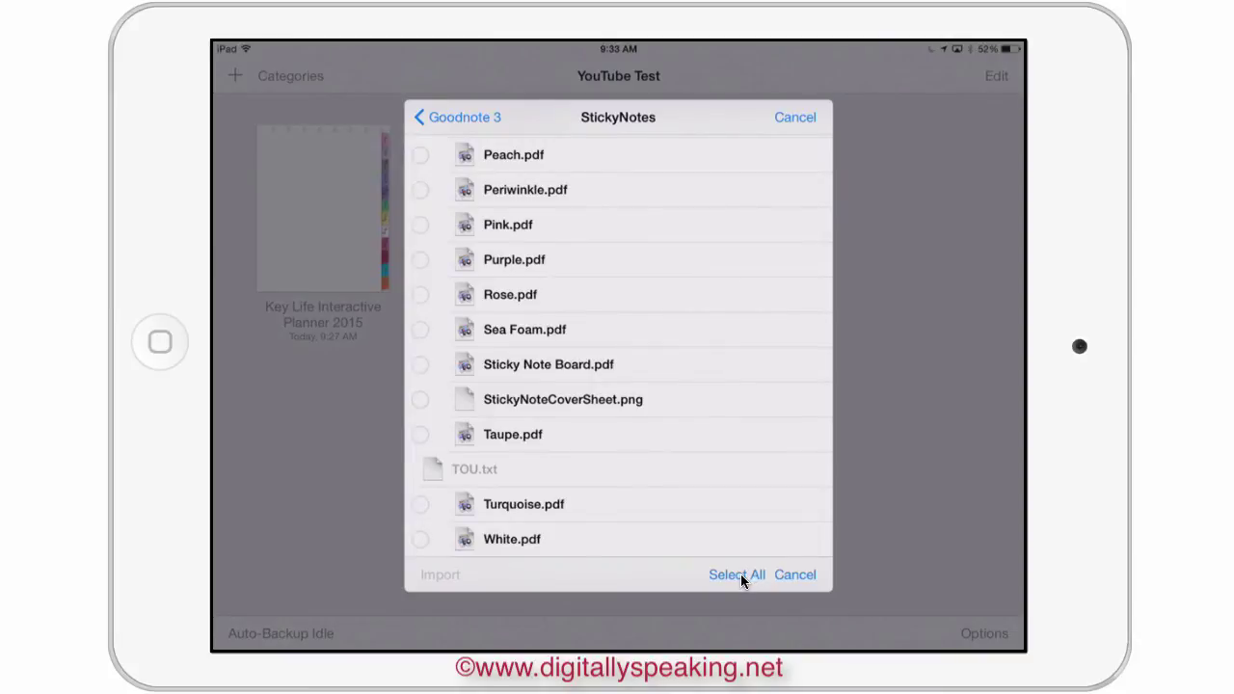
click(742, 576)
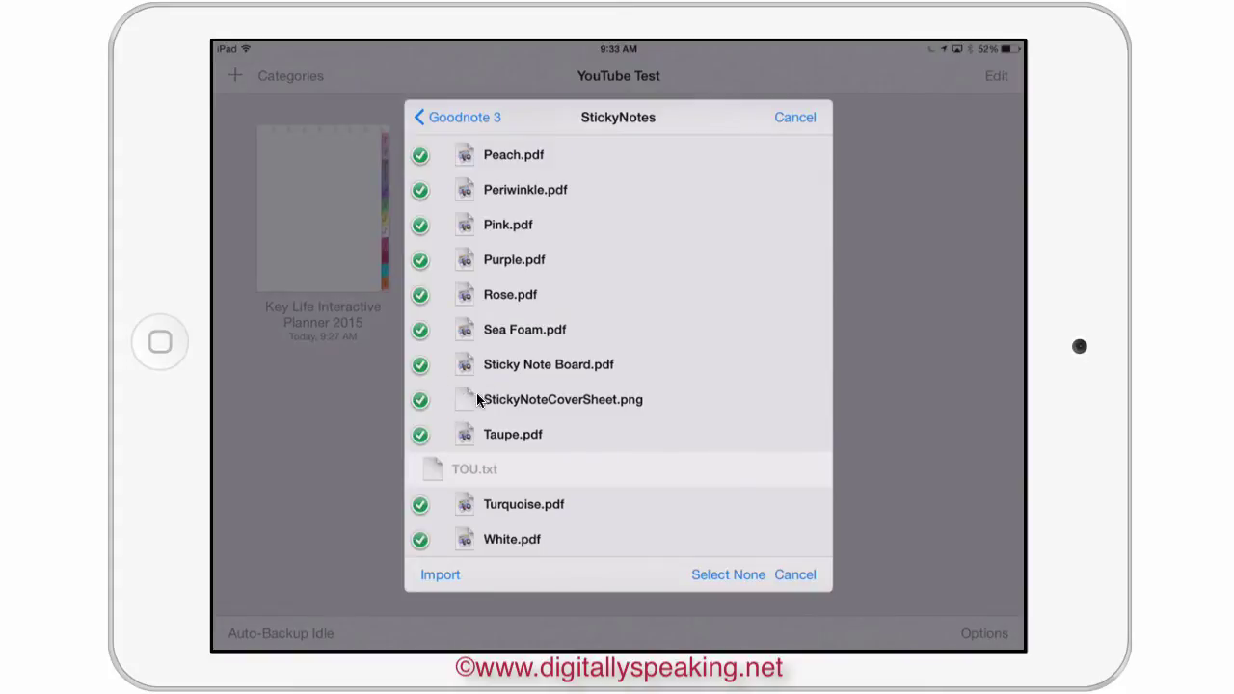
click(419, 400)
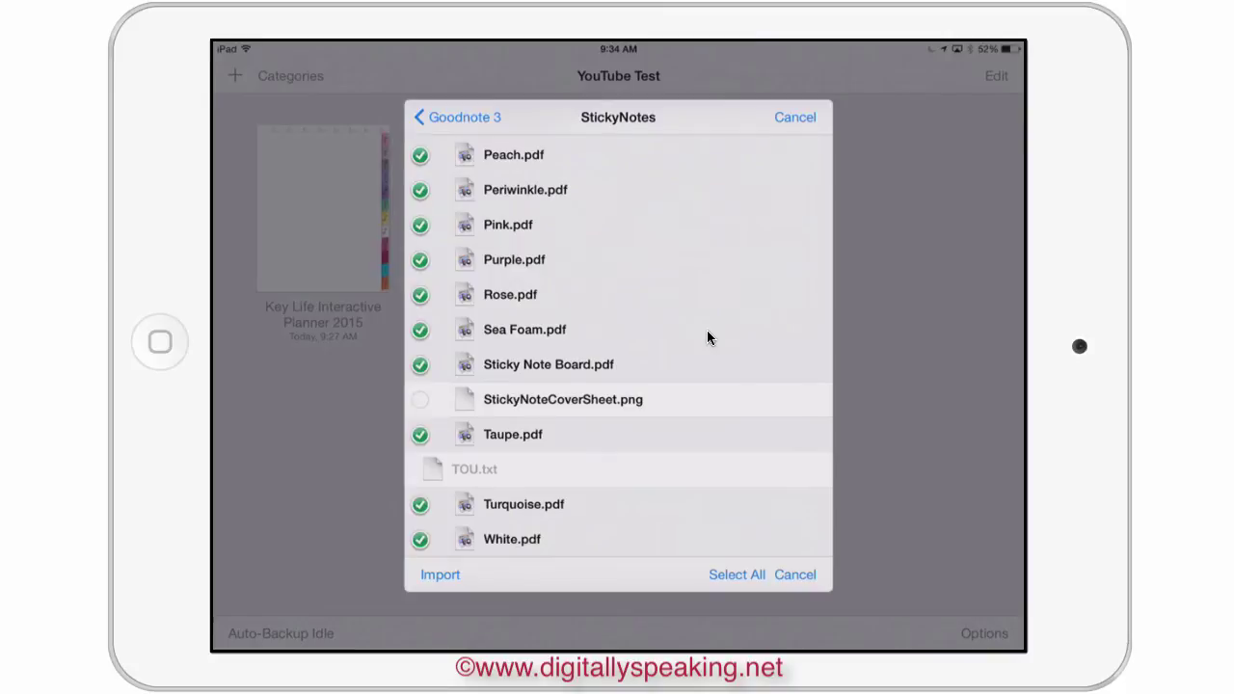
scroll(613, 332, up, 5)
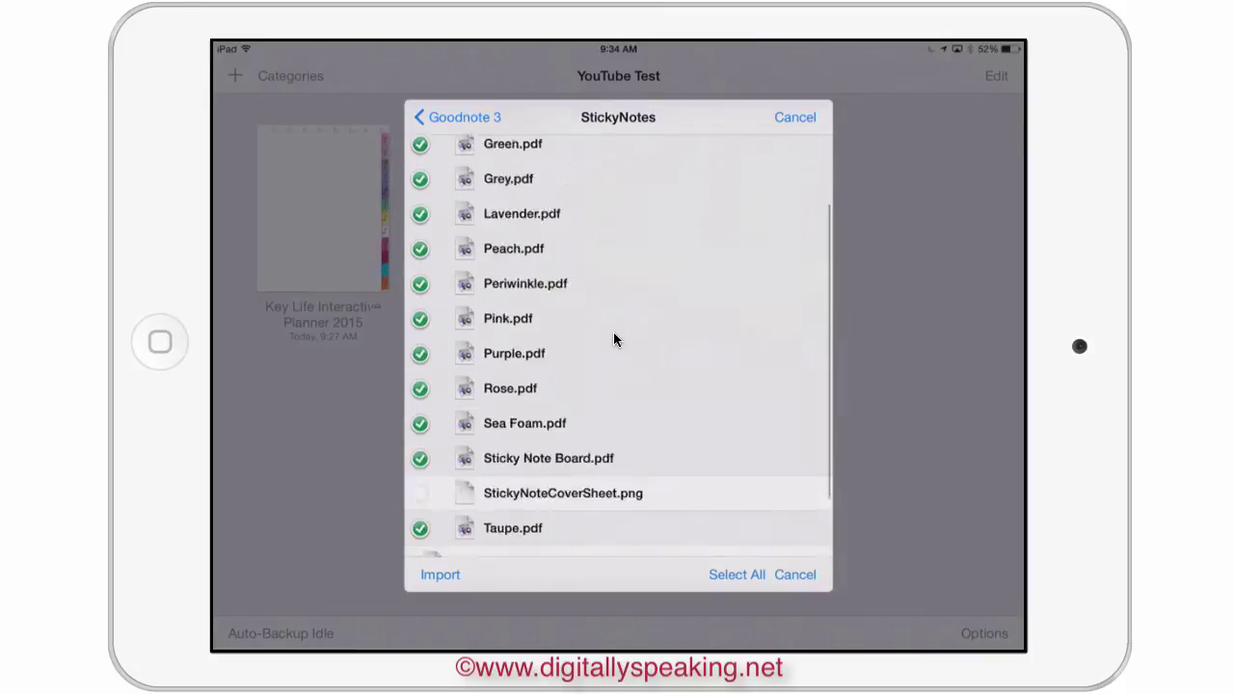
scroll(613, 332, down, 6)
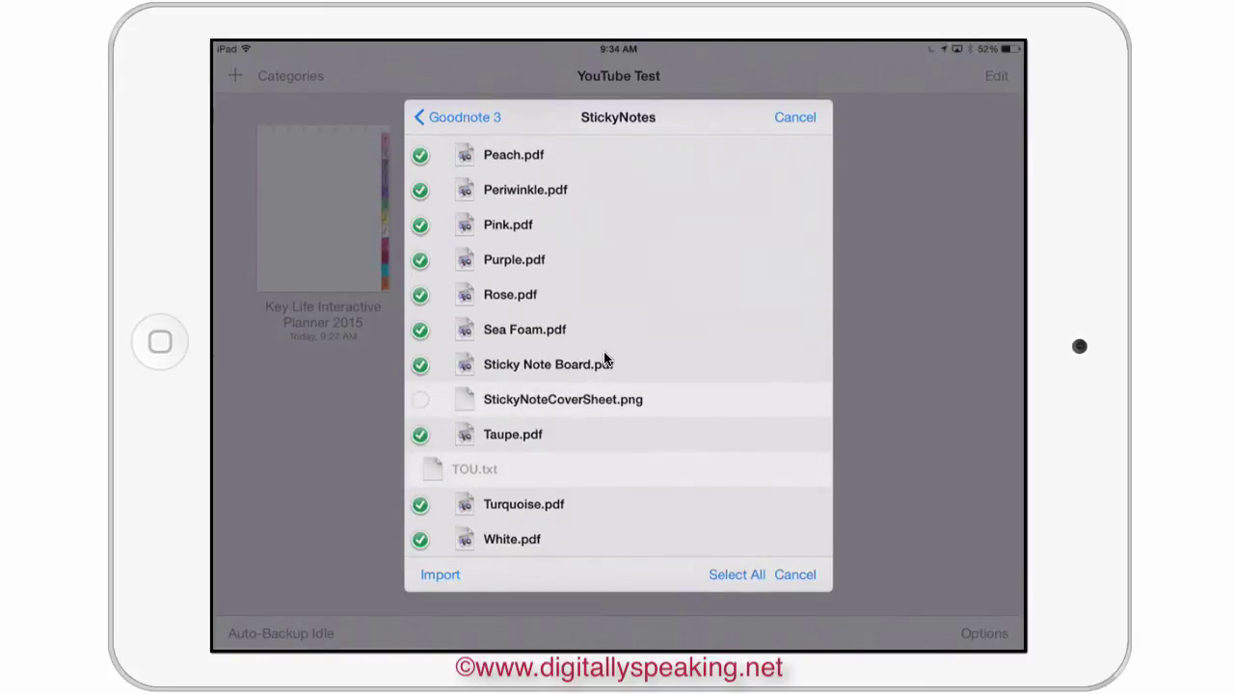
scroll(605, 359, up, 5)
scroll(603, 352, down, 6)
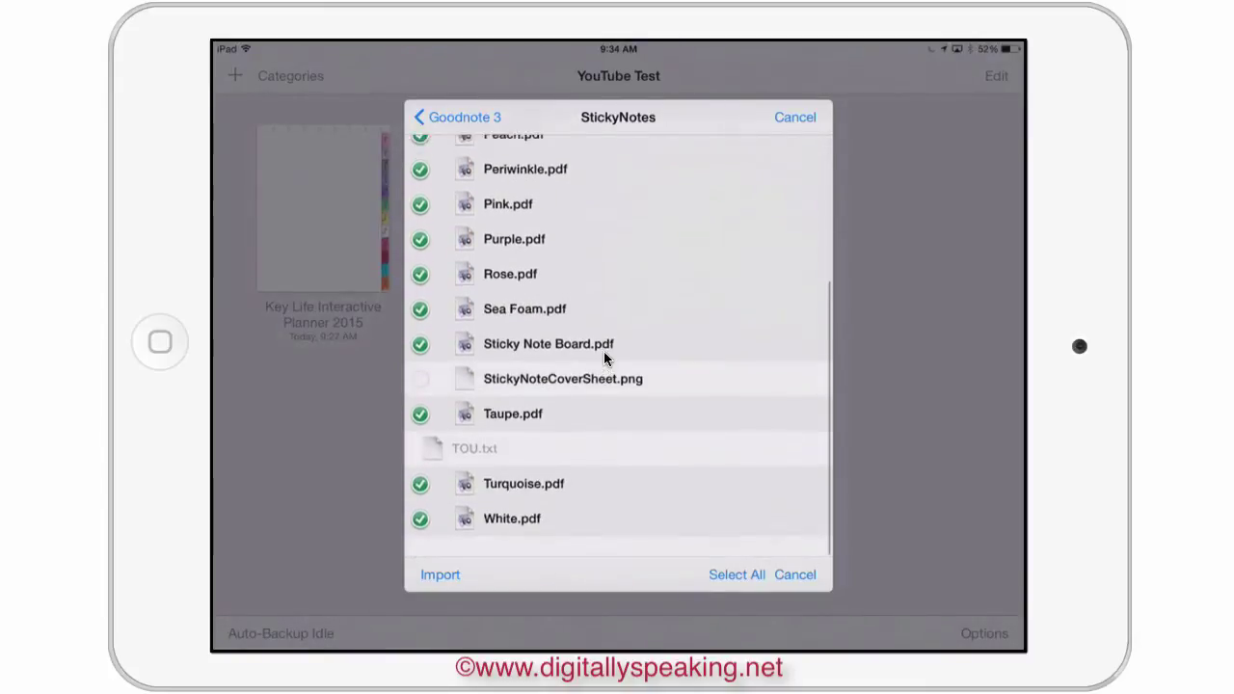
click(439, 574)
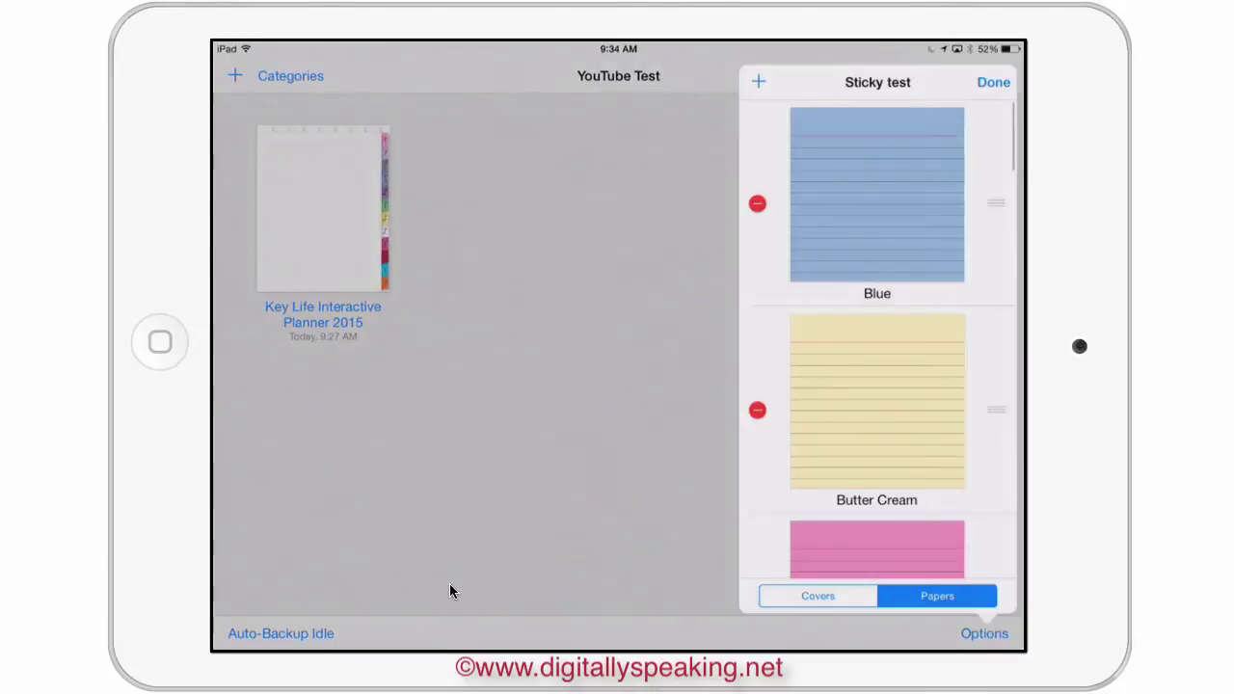
- Reorder the Sticky test papers by moving Green below Grey and Sticky Note Board to the start of the list
scroll(876, 338, up, 2)
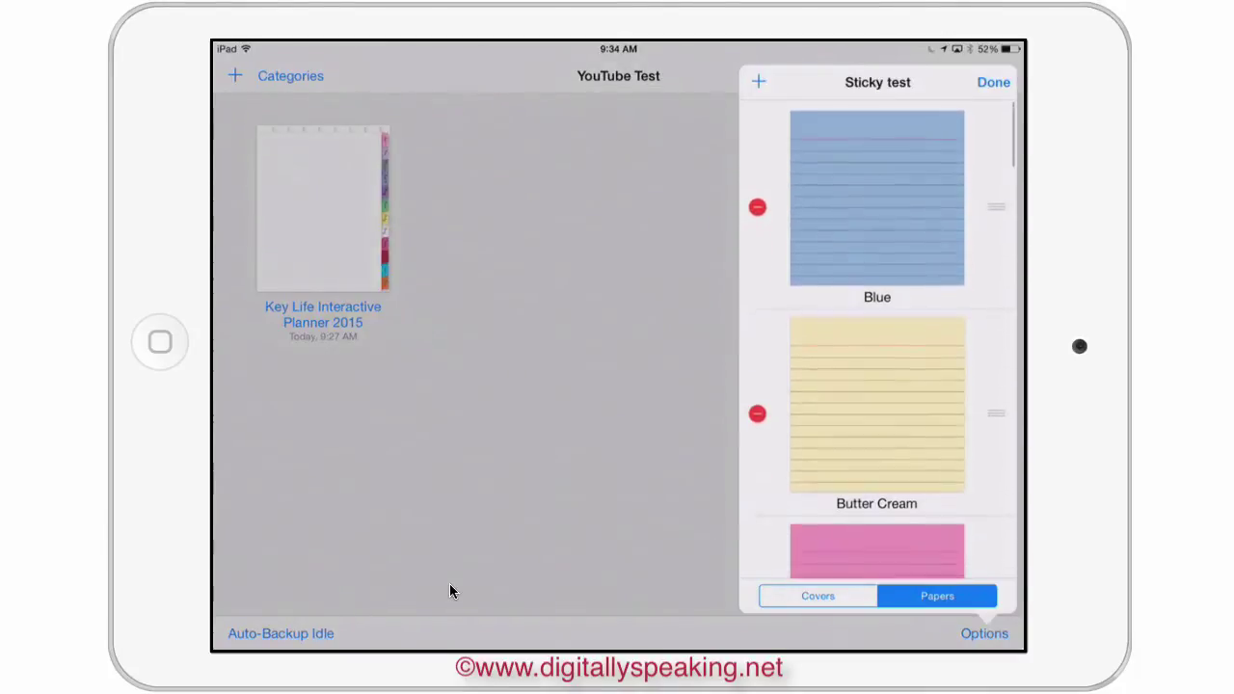
scroll(876, 338, down, 2)
scroll(876, 339, down, 15)
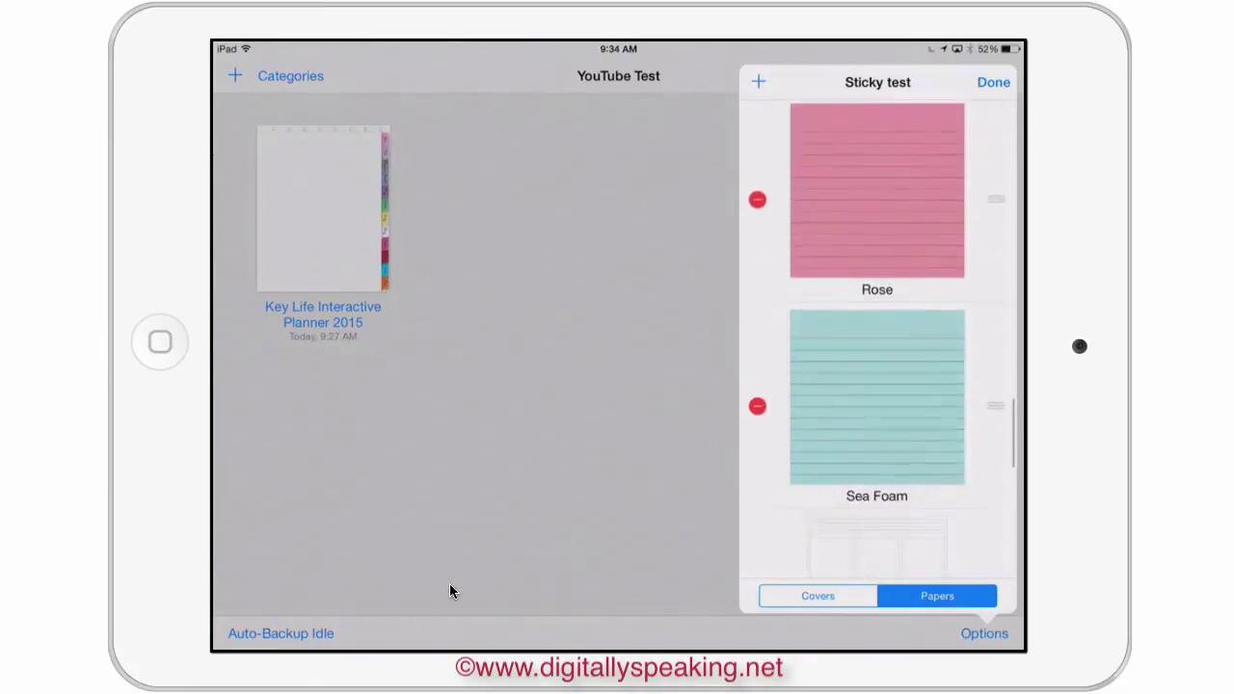
scroll(877, 337, up, 10)
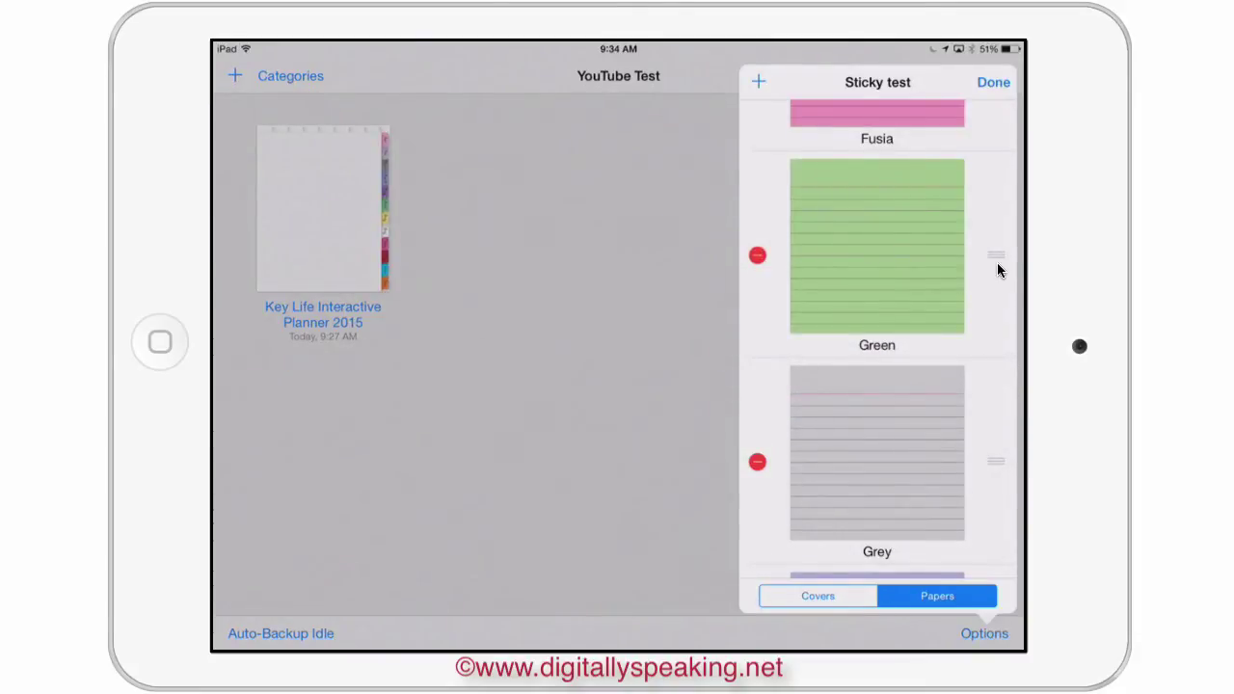
scroll(997, 269, down, 15)
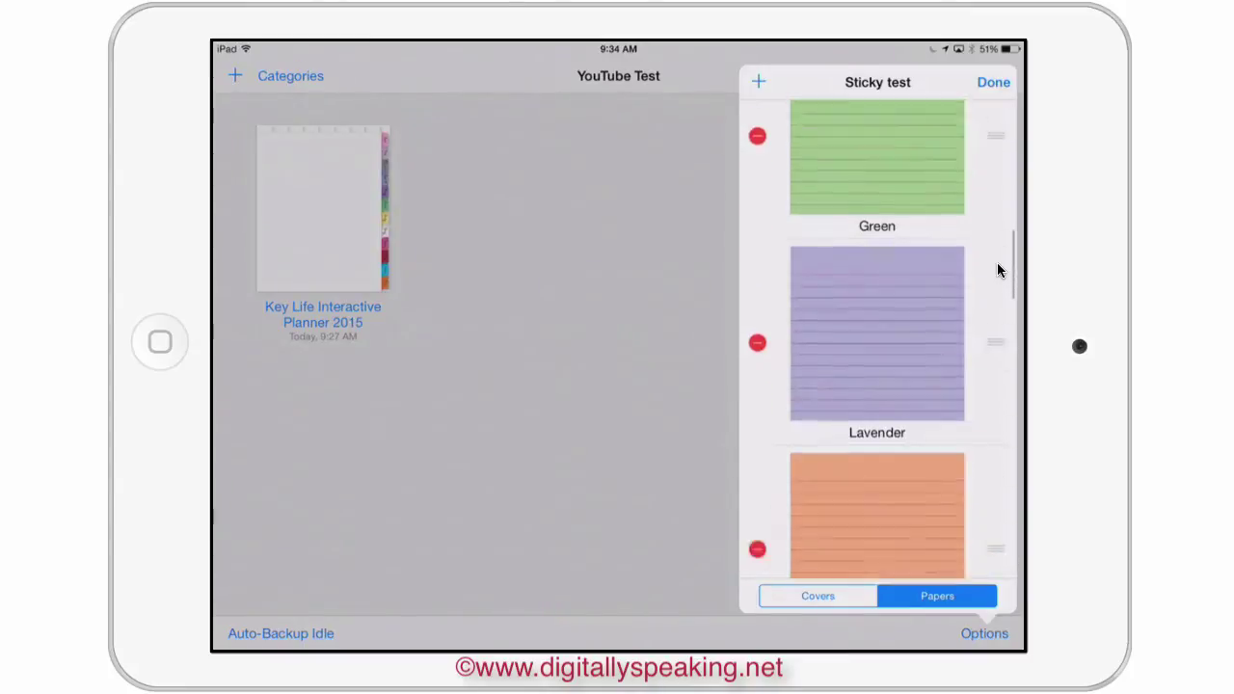
scroll(996, 270, down, 3)
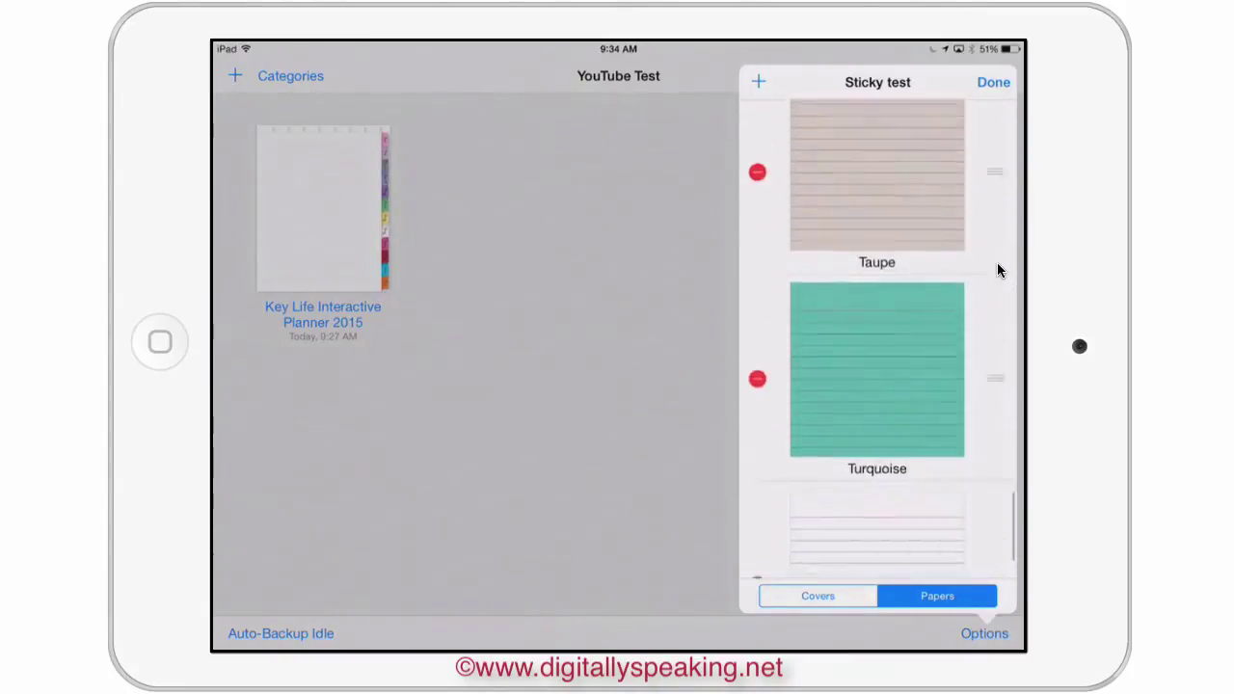
scroll(997, 270, up, 6)
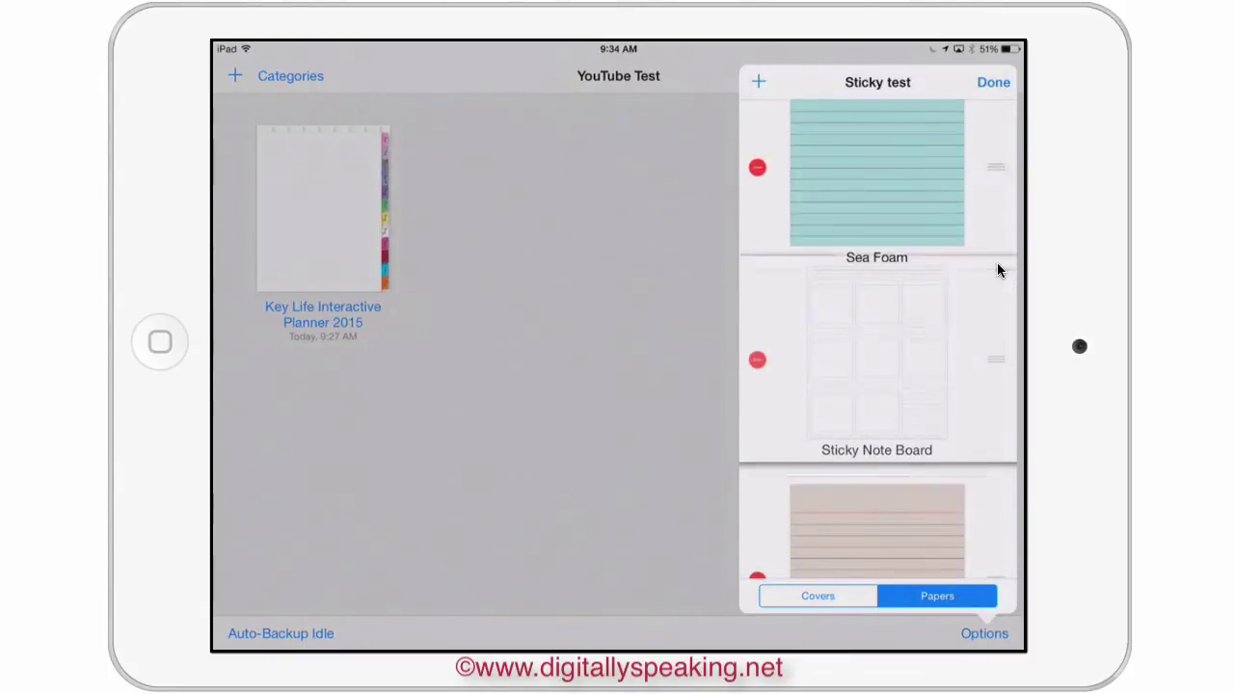
drag(996, 270, 997, 270)
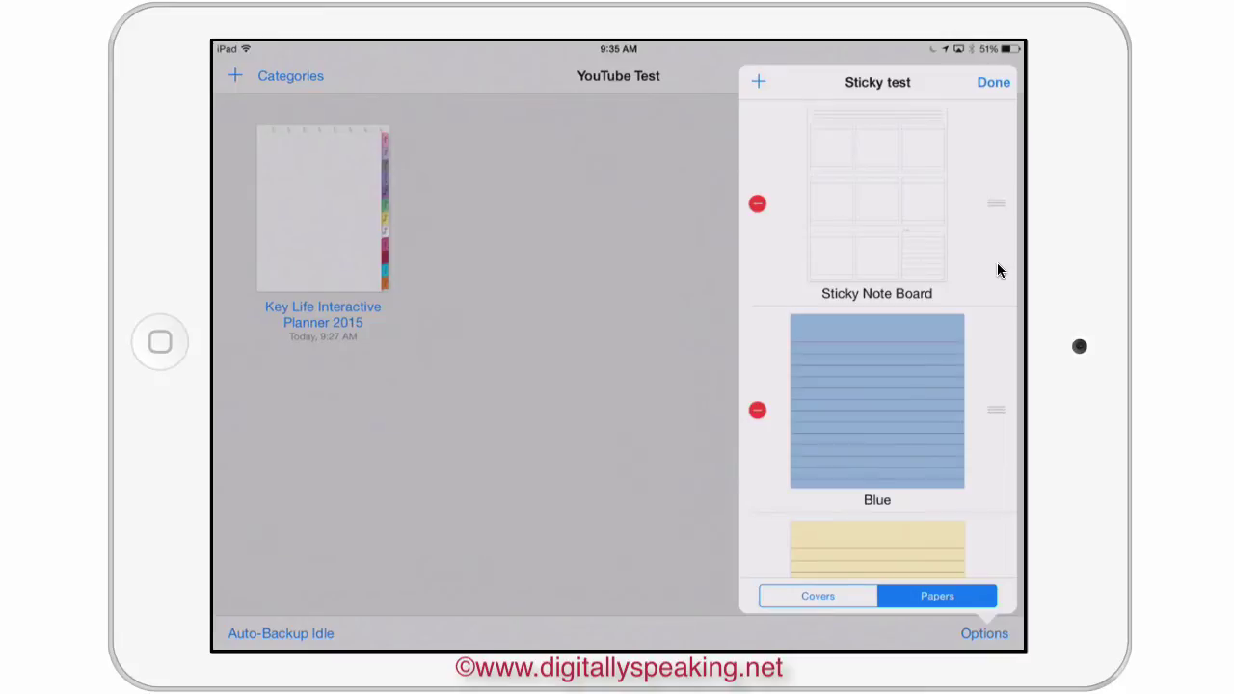
- Look through the order of the Sticky test papers and close the template library
scroll(997, 262, down, 3)
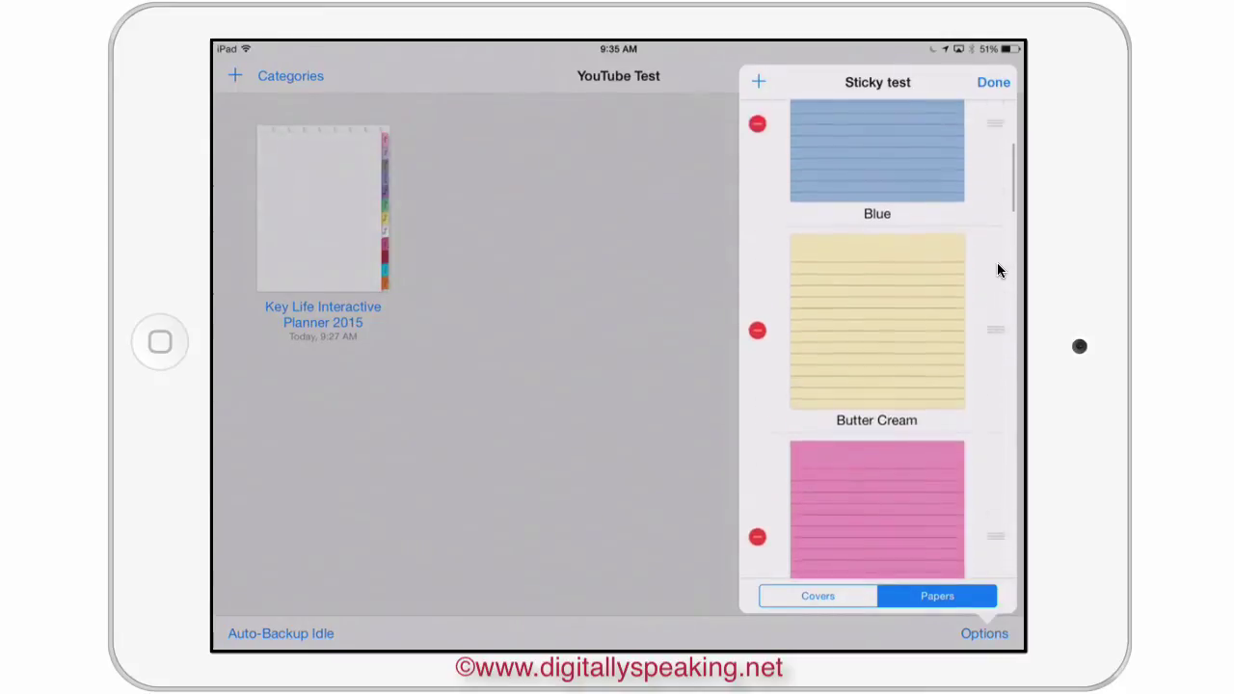
scroll(997, 262, up, 3)
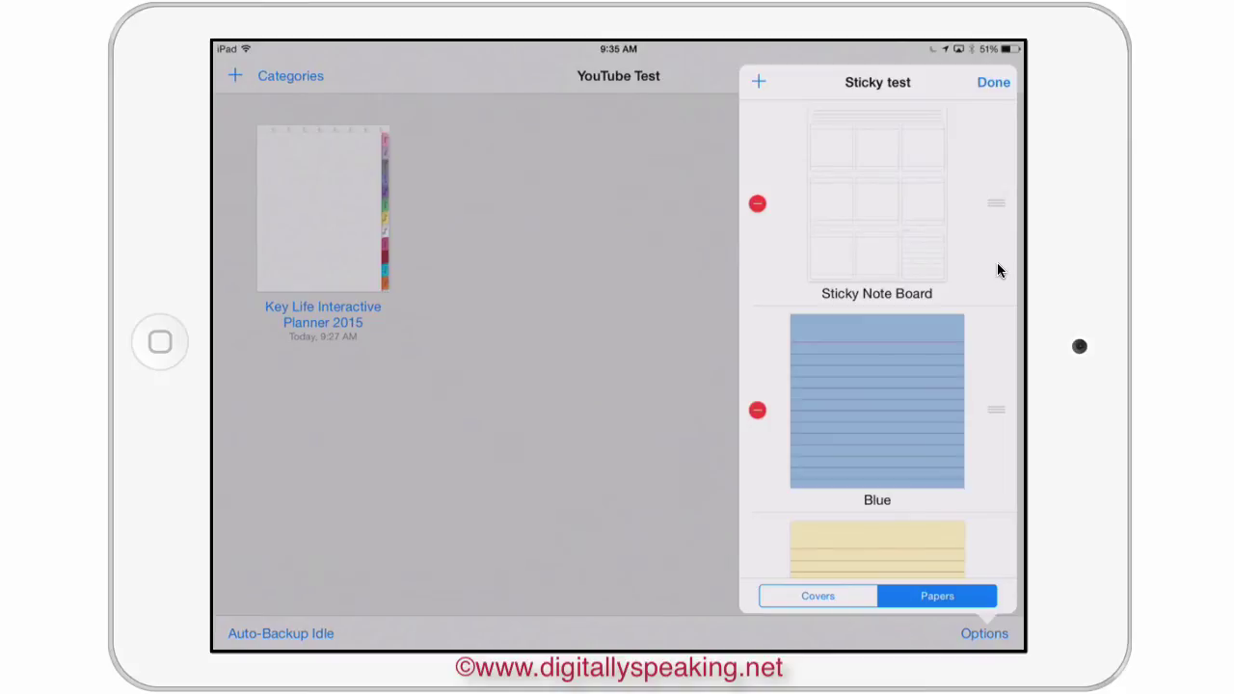
scroll(999, 270, down, 15)
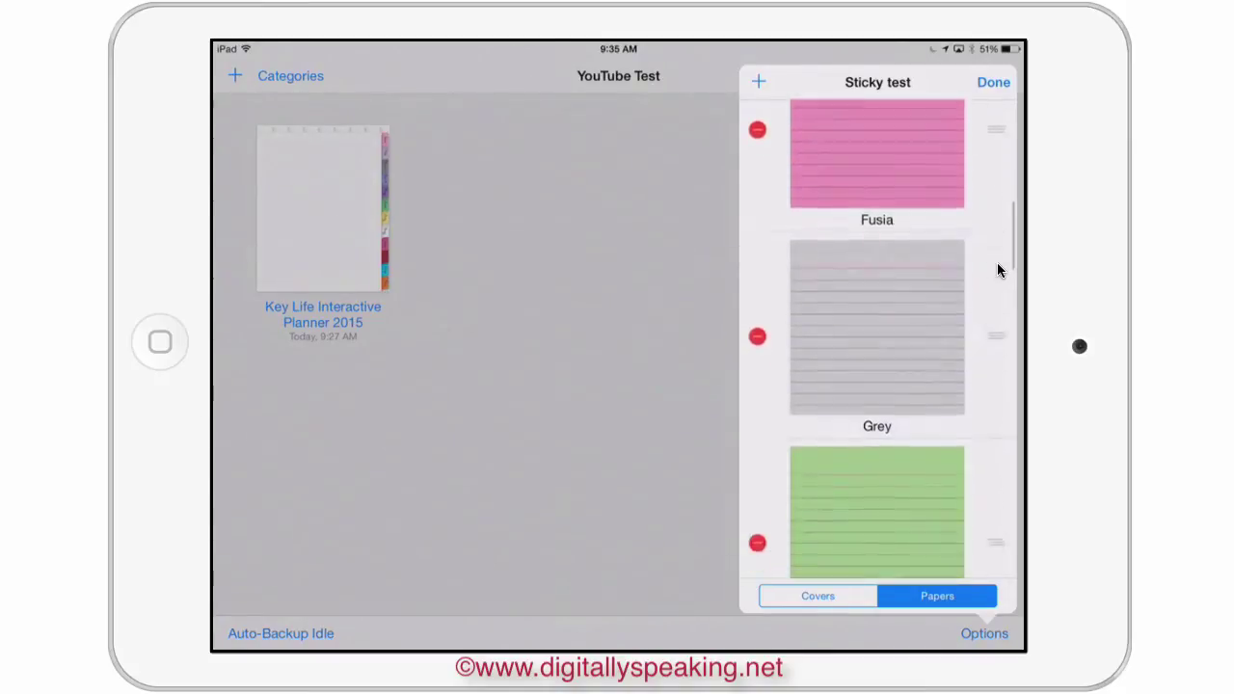
scroll(999, 270, down, 15)
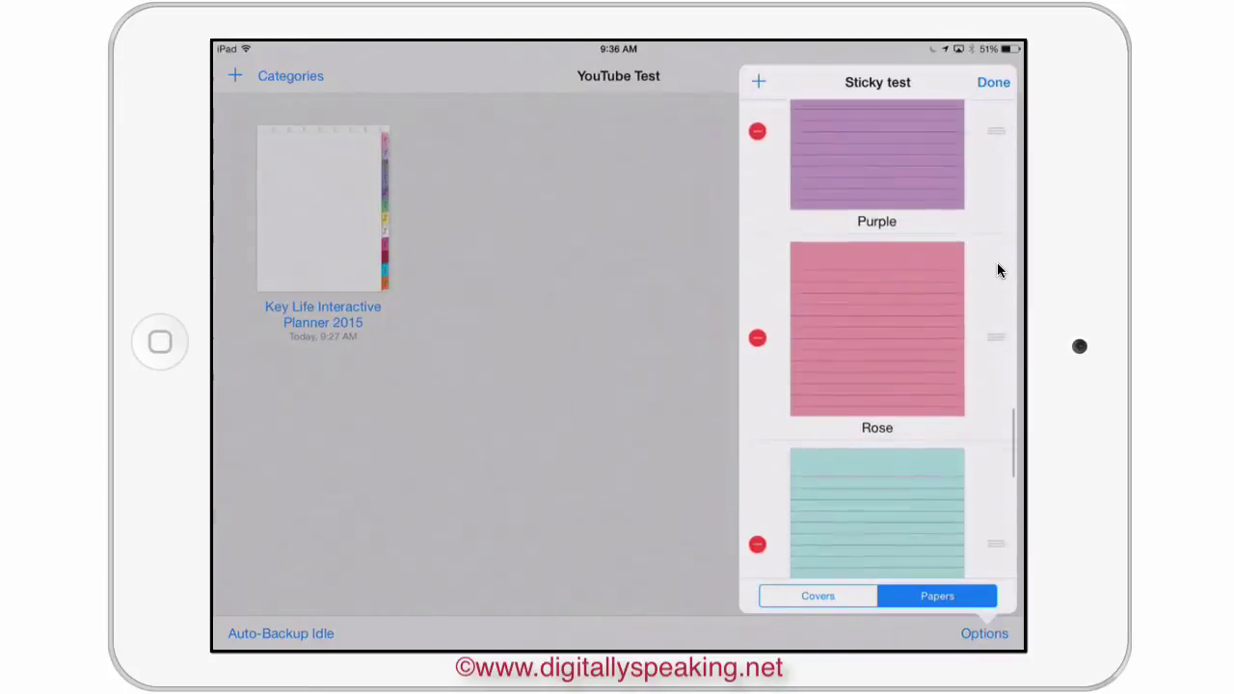
scroll(998, 270, up, 10)
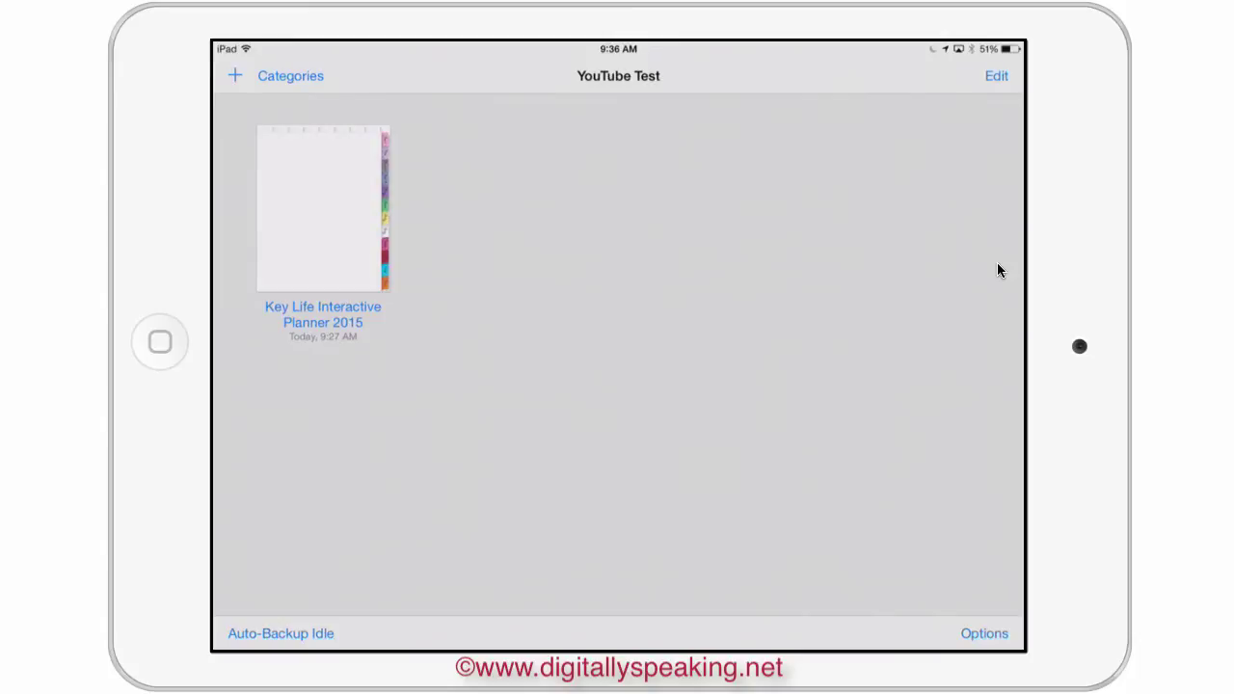
- Open Key Life Interactive Planner 2015 and add a Green paper from Sticky test below the Wednesday, May 27, 2015 page
click(323, 207)
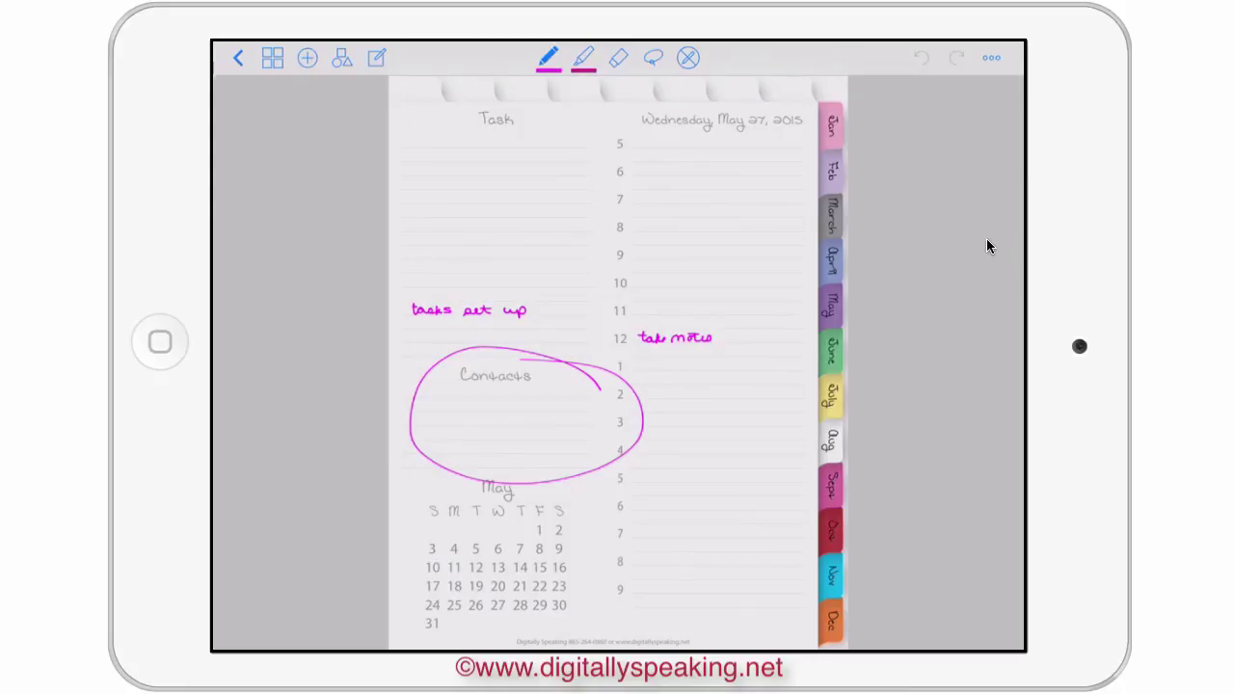
click(307, 58)
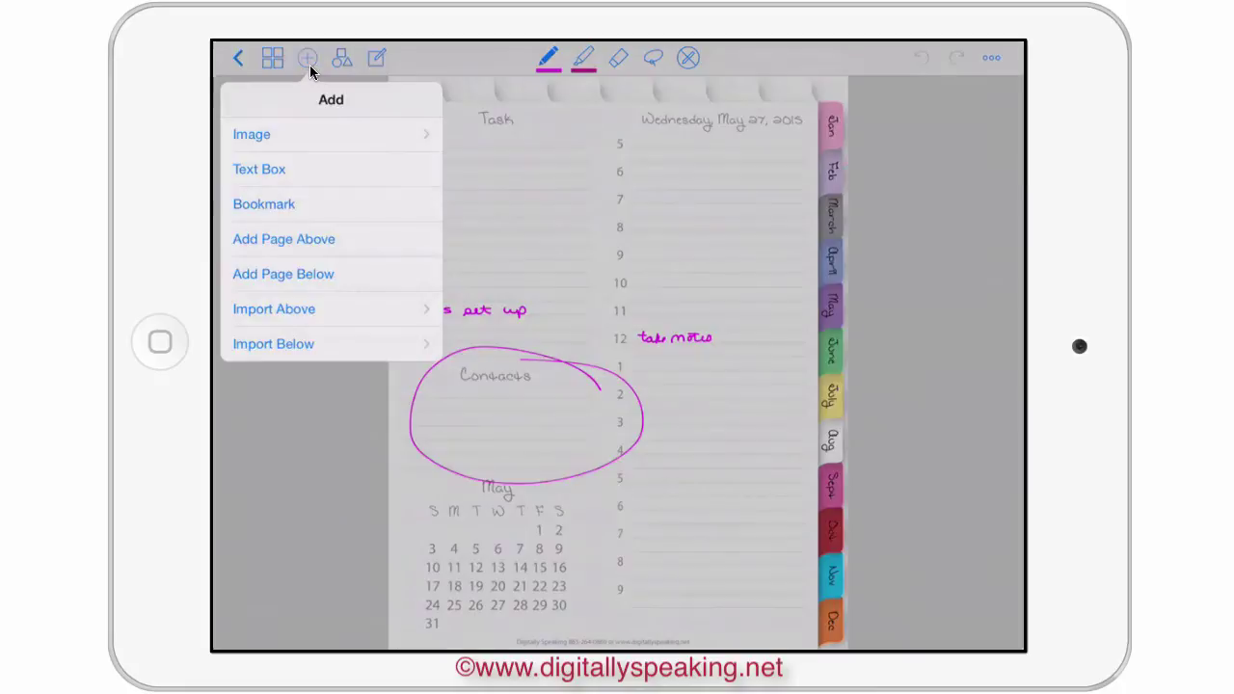
click(303, 275)
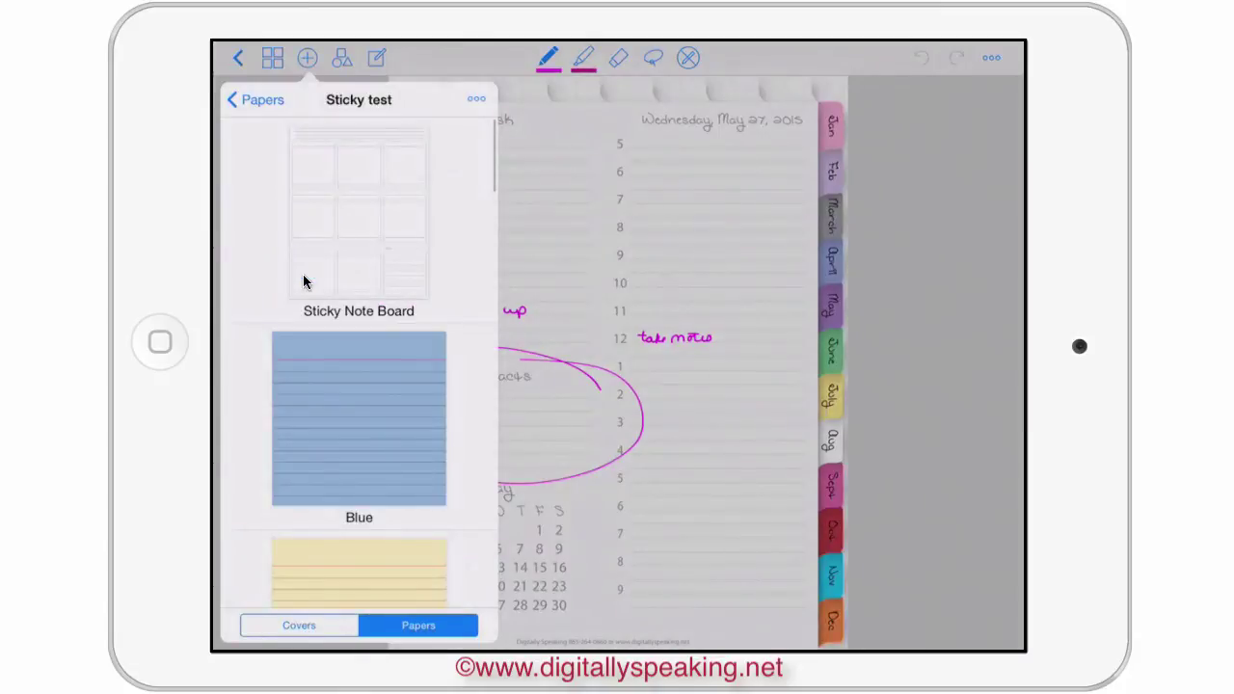
scroll(304, 281, down, 3)
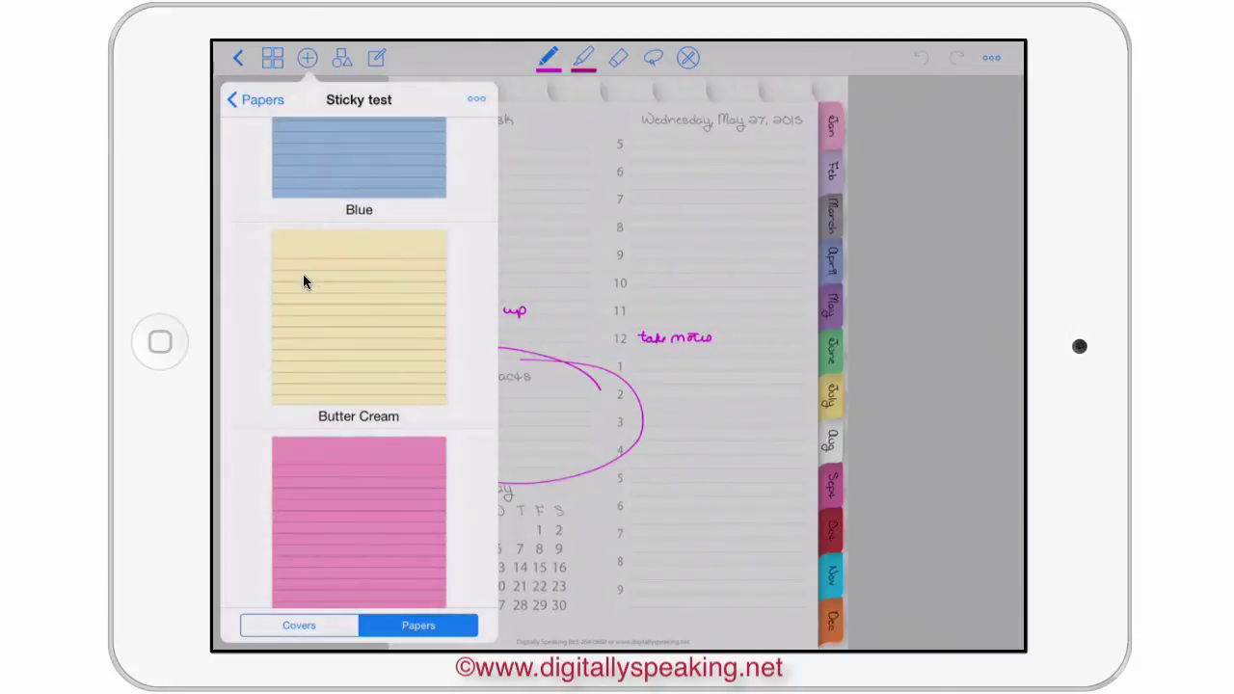
scroll(304, 281, down, 5)
scroll(303, 281, down, 3)
scroll(302, 281, up, 1)
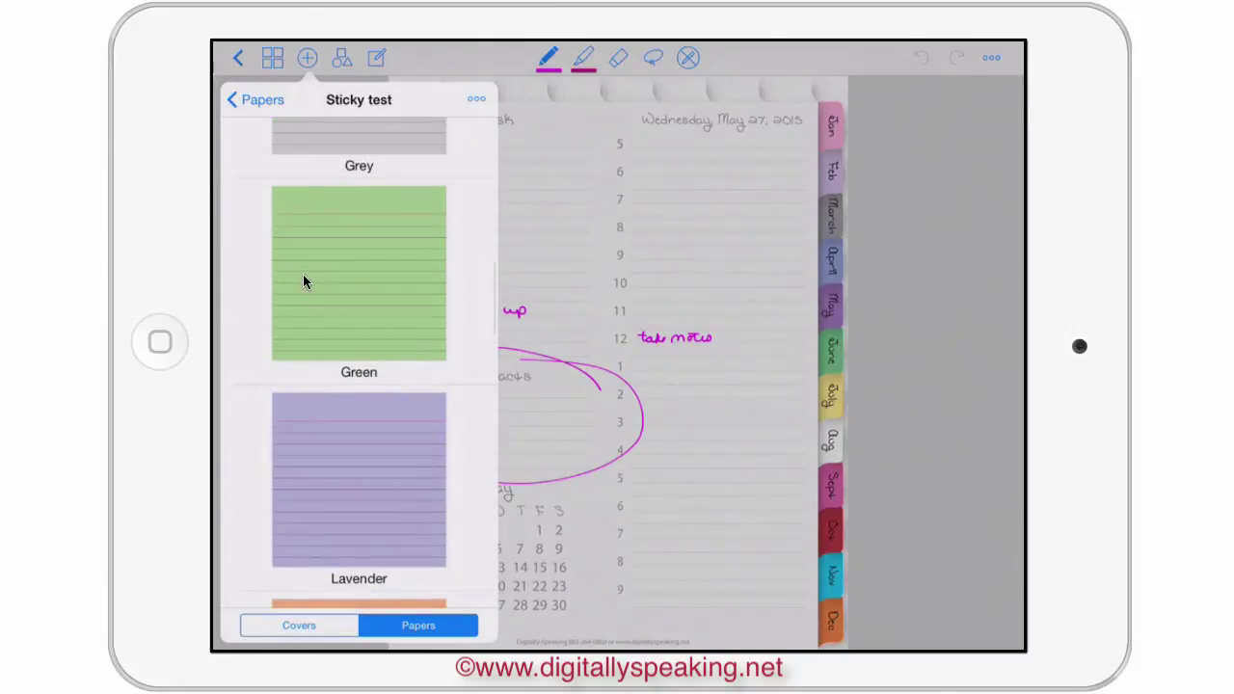
click(302, 281)
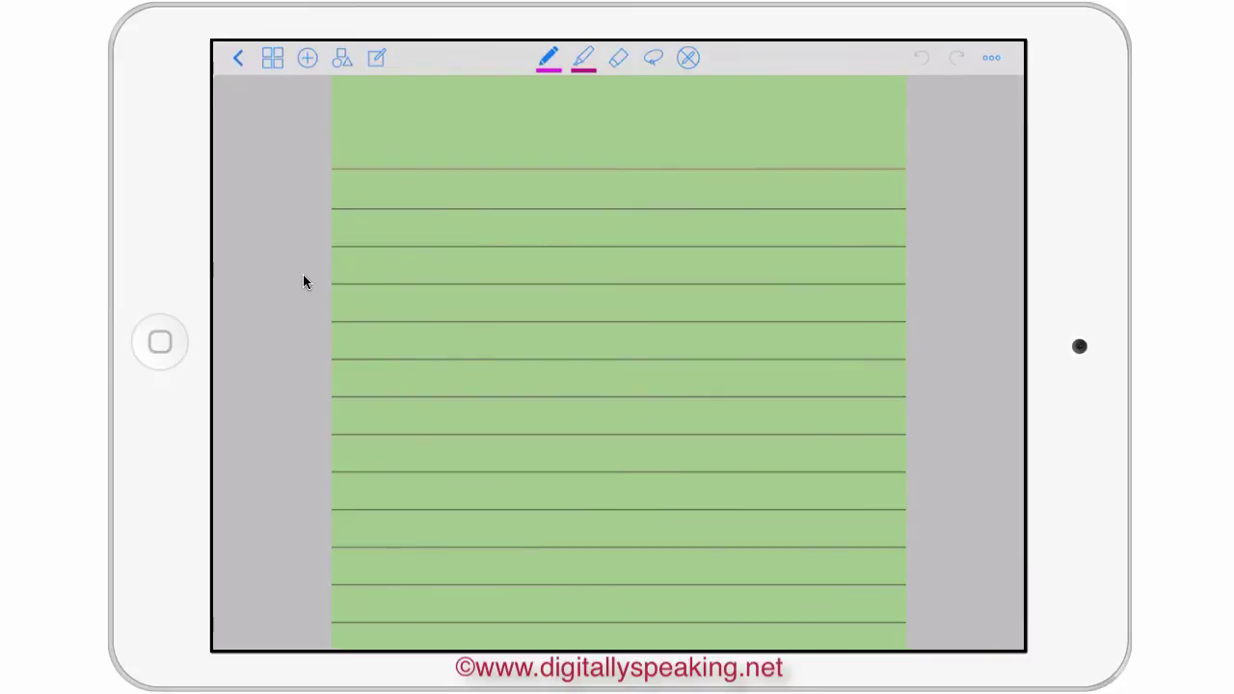
- Handwrite "Start note take" in magenta and "take more notes" in black on the green sticky note page
click(353, 188)
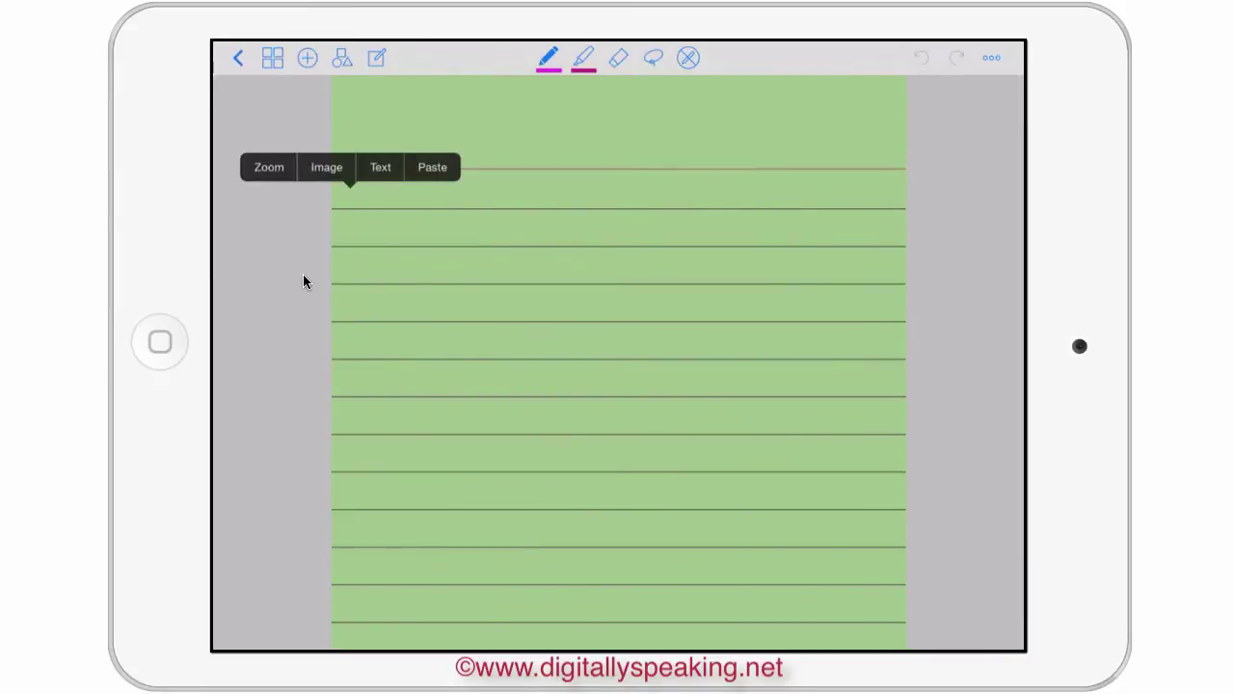
click(267, 165)
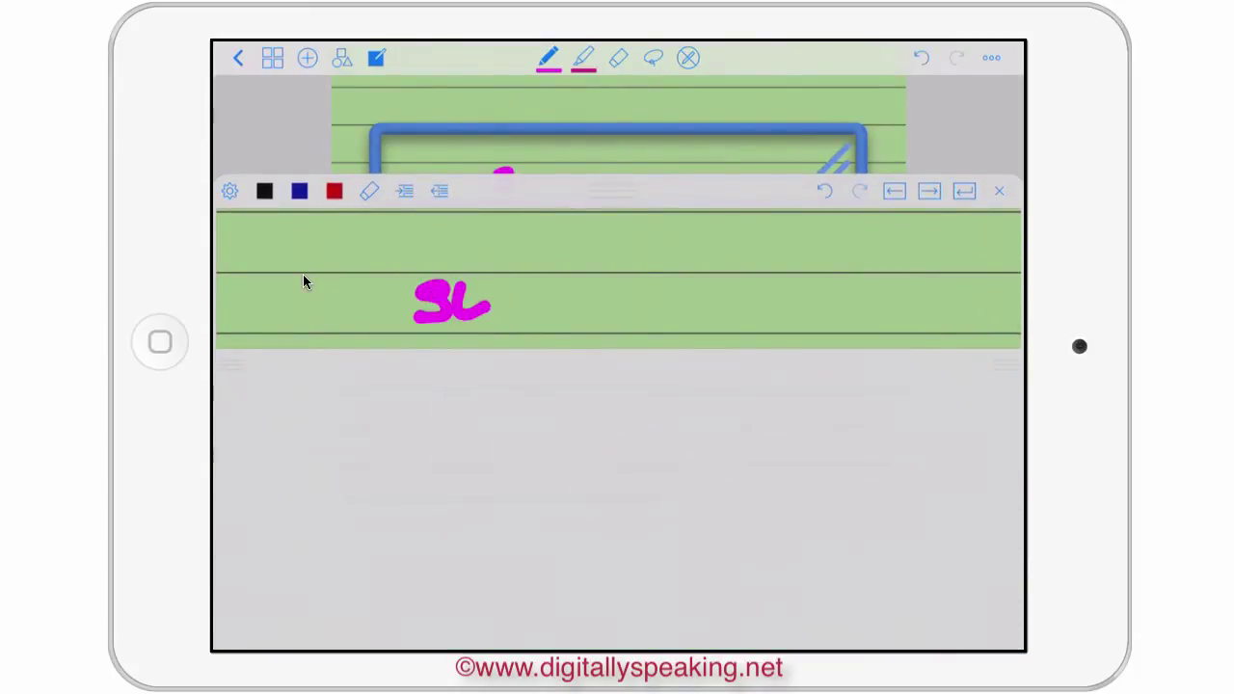
click(548, 58)
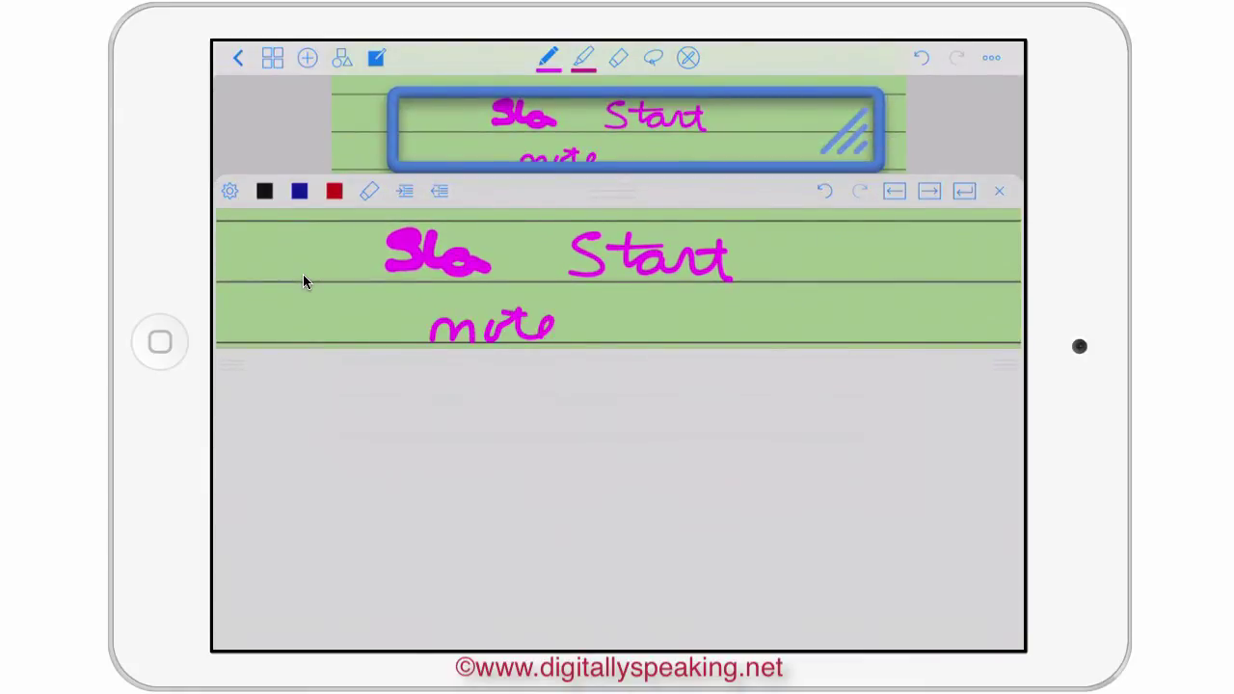
mouse_move(592, 299)
mouse_down()
mouse_move(617, 339)
mouse_move(699, 328)
mouse_up()
drag(559, 315, 638, 311)
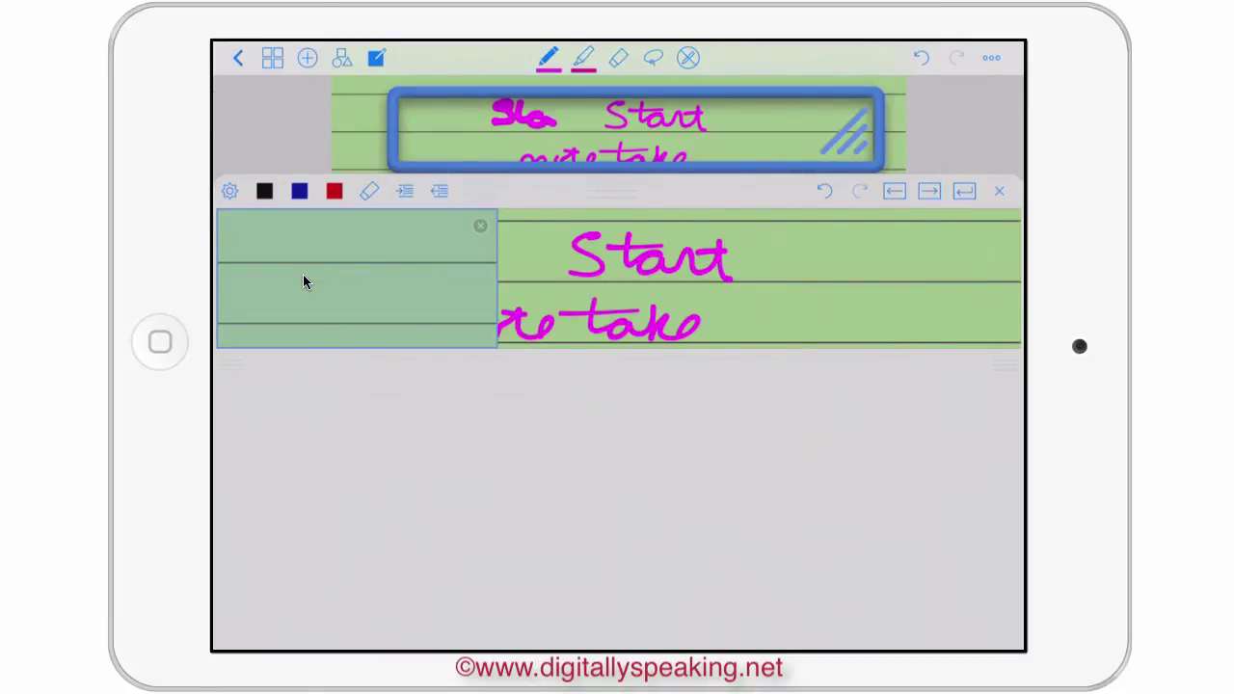
click(547, 58)
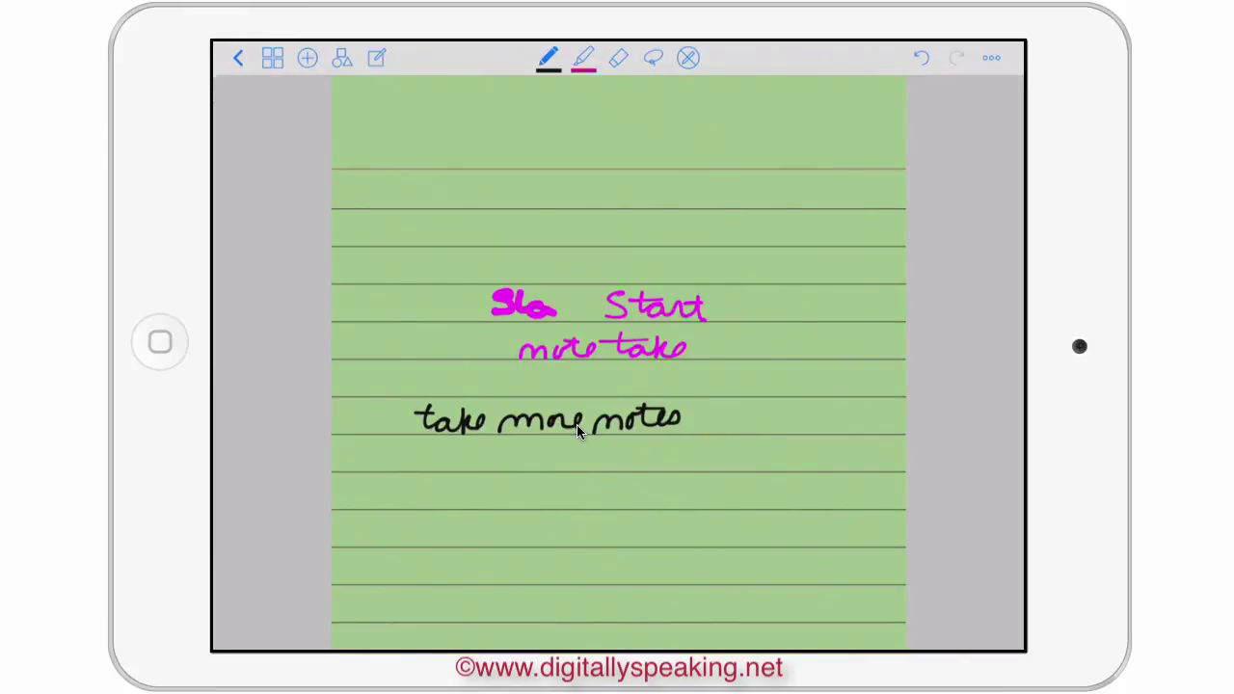
- Erase the magenta scribble beside "Start", and reposition the word "Start" and the line "take more notes" with the lasso
click(618, 58)
mouse_move(501, 303)
mouse_down()
mouse_move(540, 259)
mouse_move(507, 289)
mouse_move(533, 298)
mouse_up()
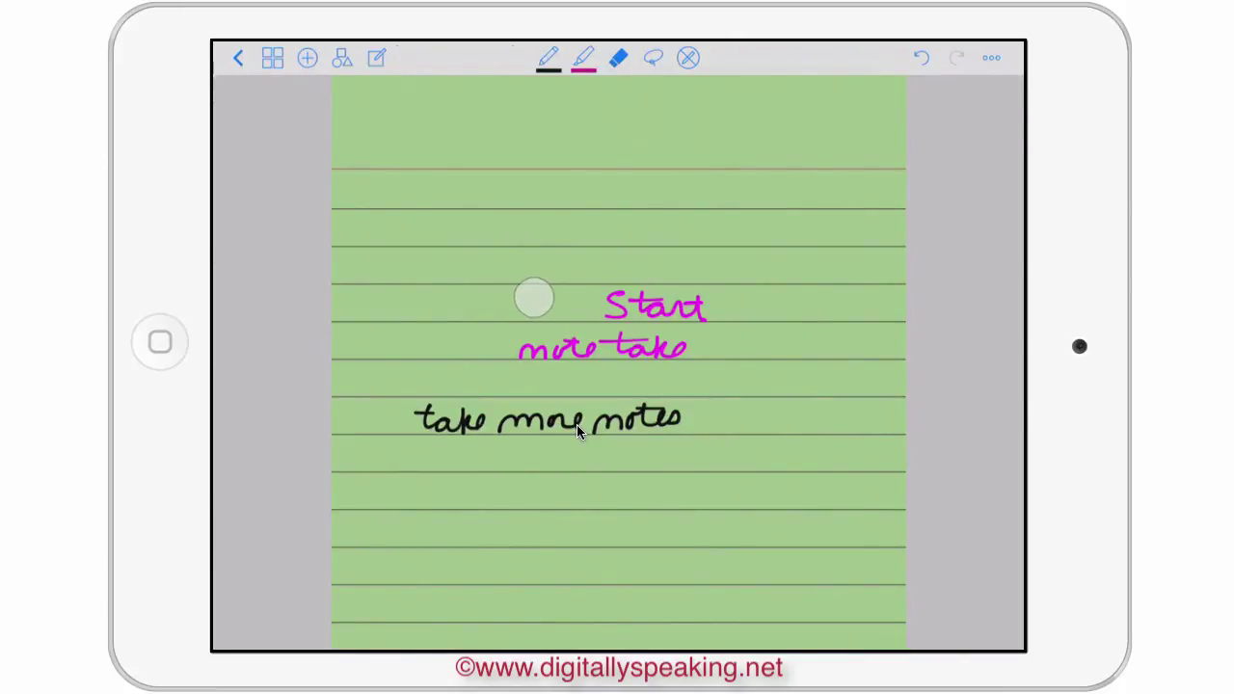
click(653, 58)
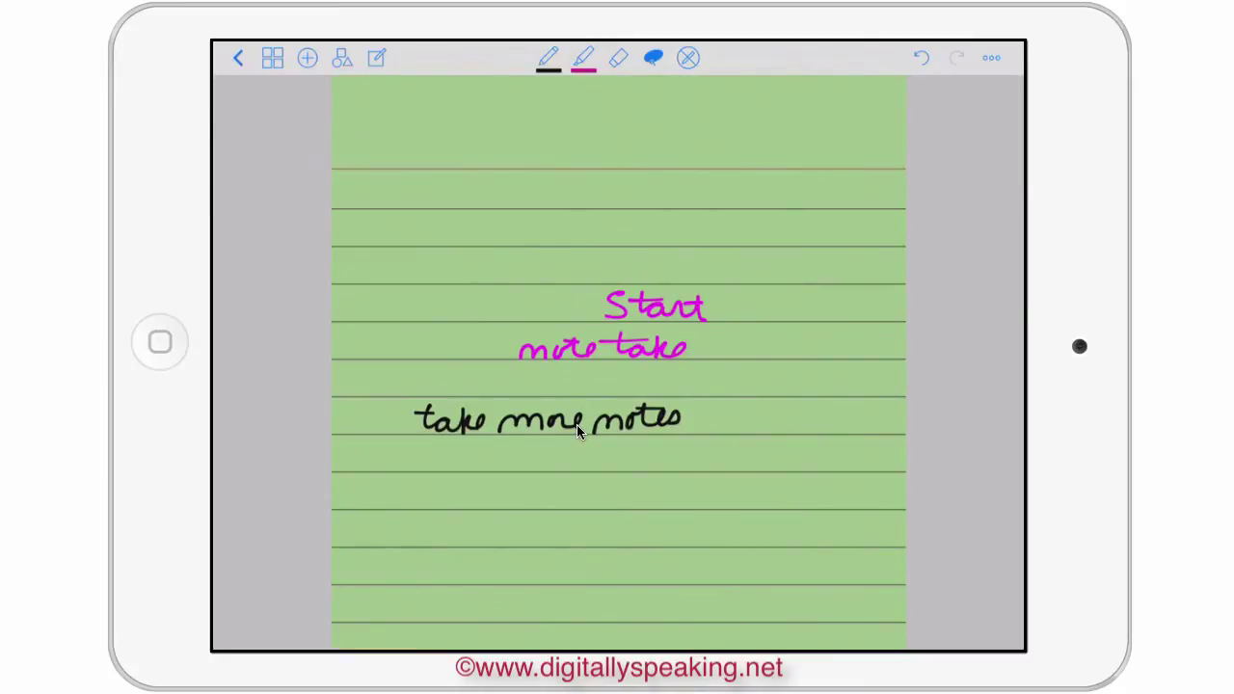
mouse_move(722, 278)
mouse_down()
mouse_move(680, 321)
mouse_move(716, 267)
mouse_move(616, 289)
mouse_up()
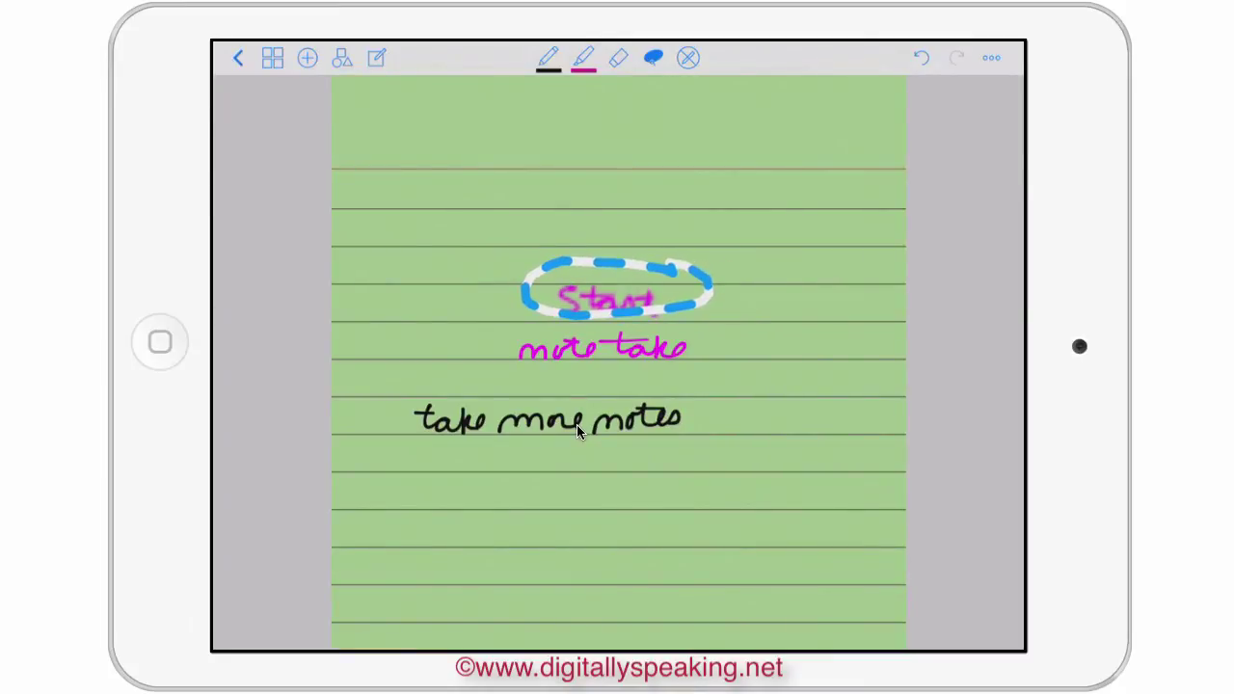
mouse_move(724, 395)
mouse_down()
mouse_move(551, 482)
mouse_move(779, 424)
mouse_up()
mouse_move(578, 424)
mouse_down()
mouse_move(641, 420)
mouse_move(583, 428)
mouse_up()
click(576, 424)
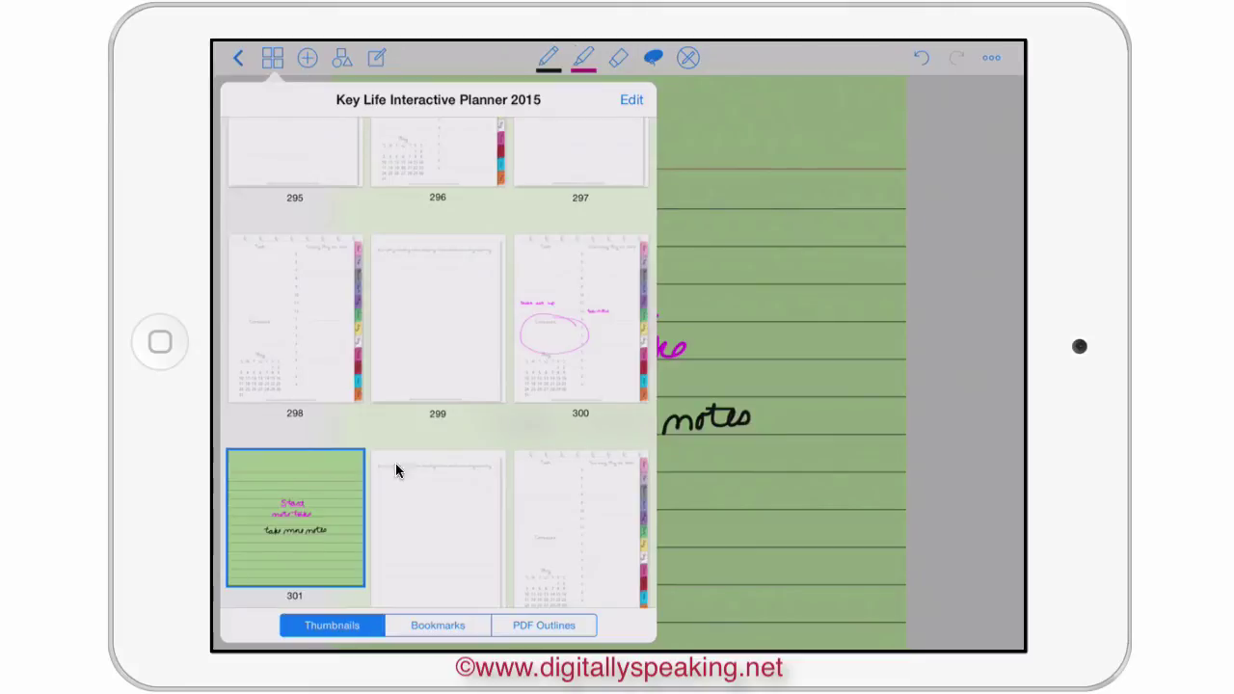
- Insert the sticky note screenshot on the May 27 page, cropped to the green note and tilted over the afternoon and evening hours
click(743, 233)
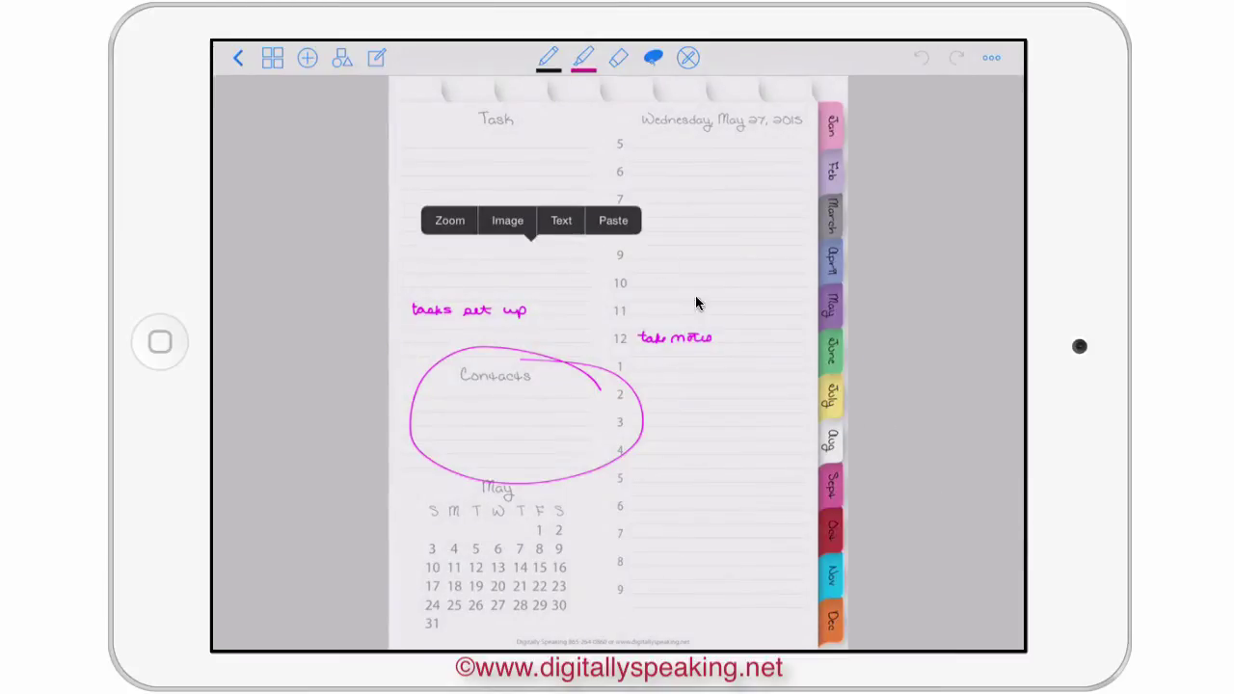
click(501, 223)
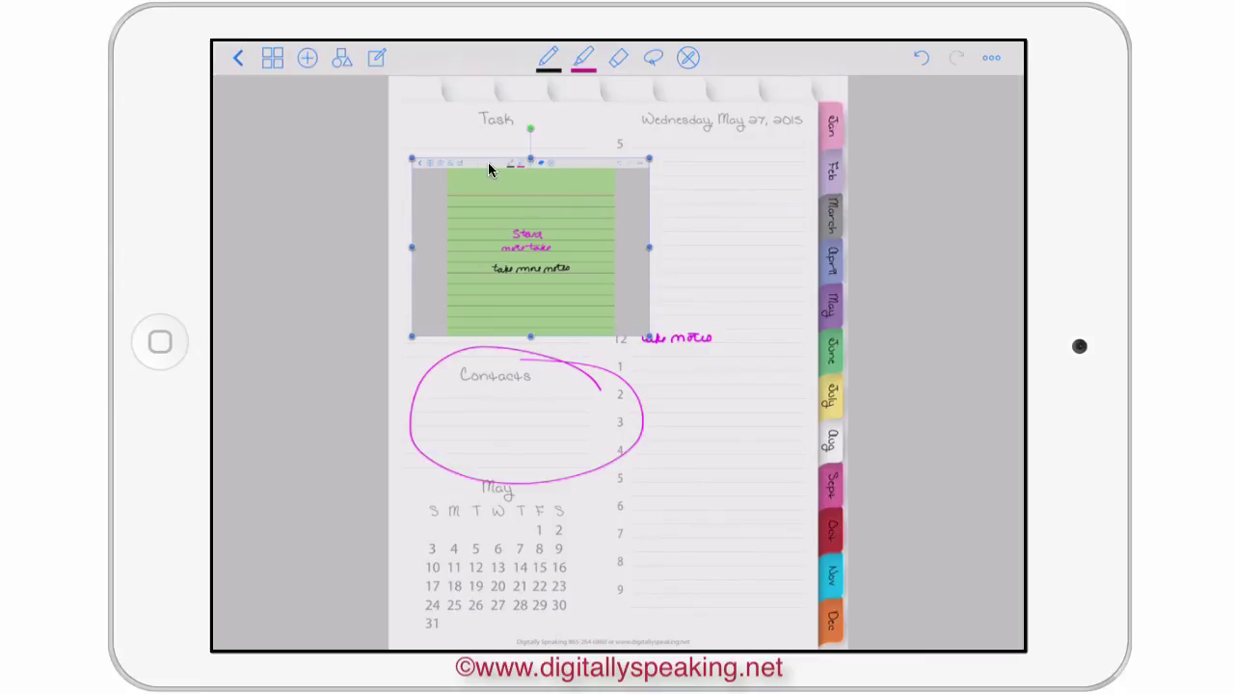
click(569, 252)
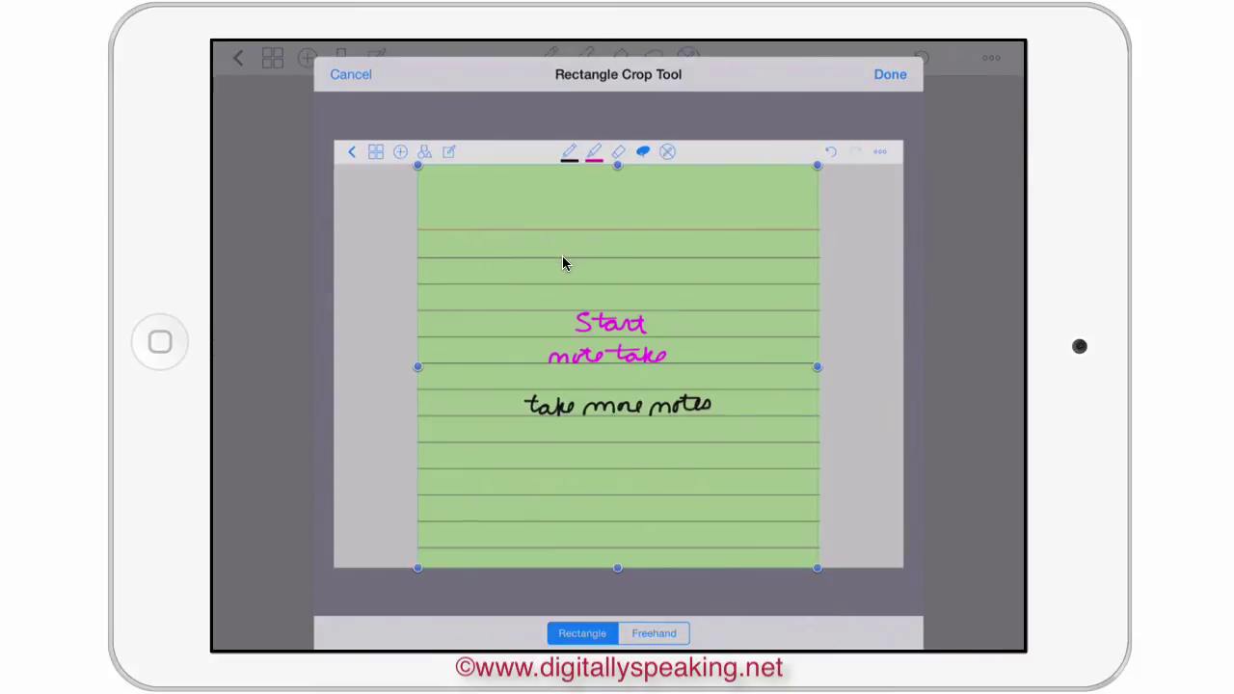
click(867, 87)
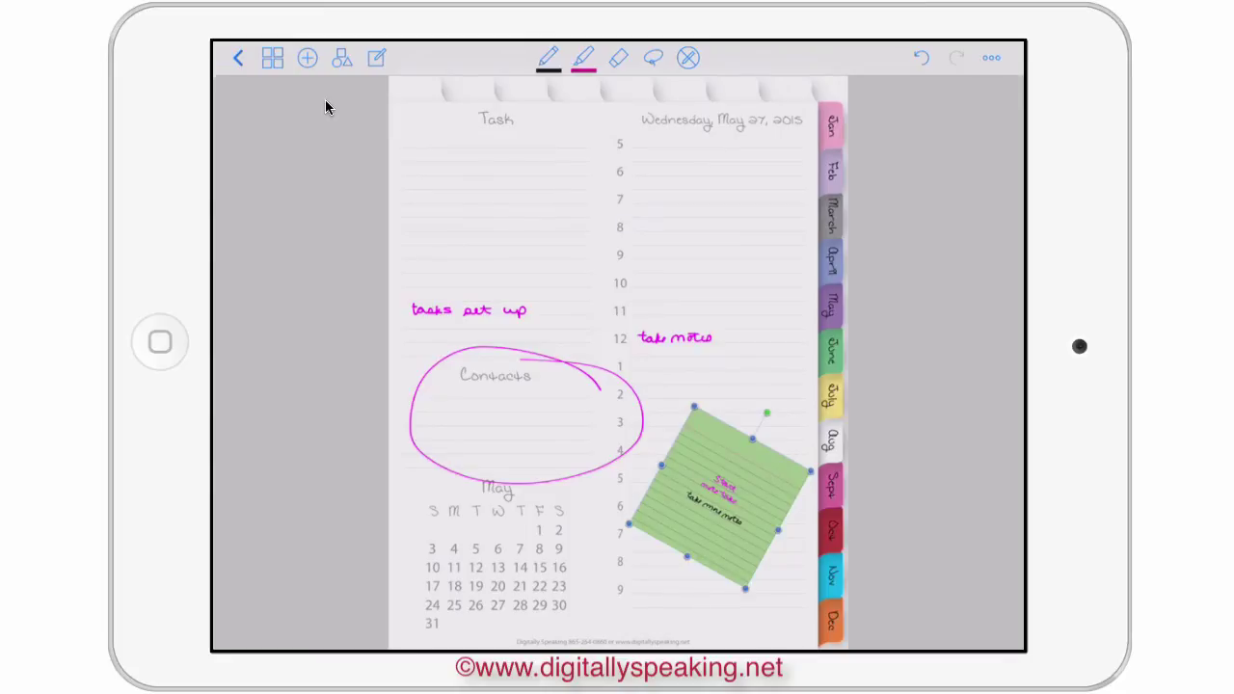
- Add a yellow paper from the Legal templates below the journaling page that precedes Thursday, May 28, 2015
scroll(325, 101, right, 3)
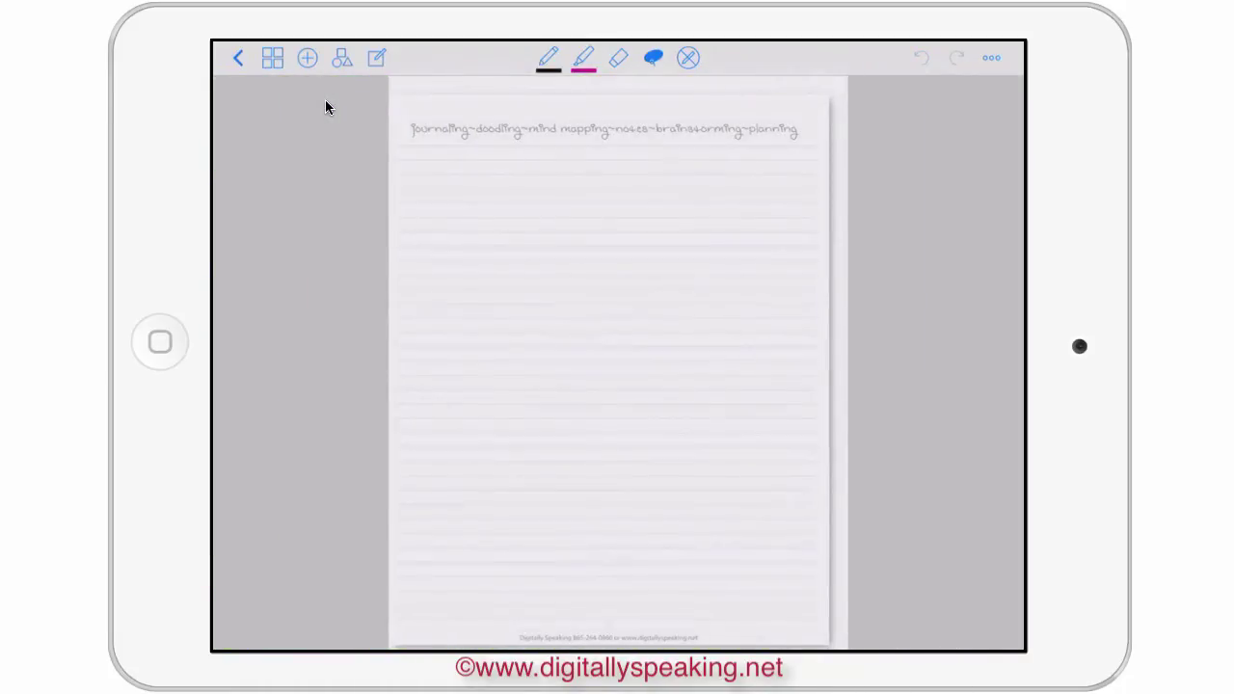
scroll(325, 101, right, 3)
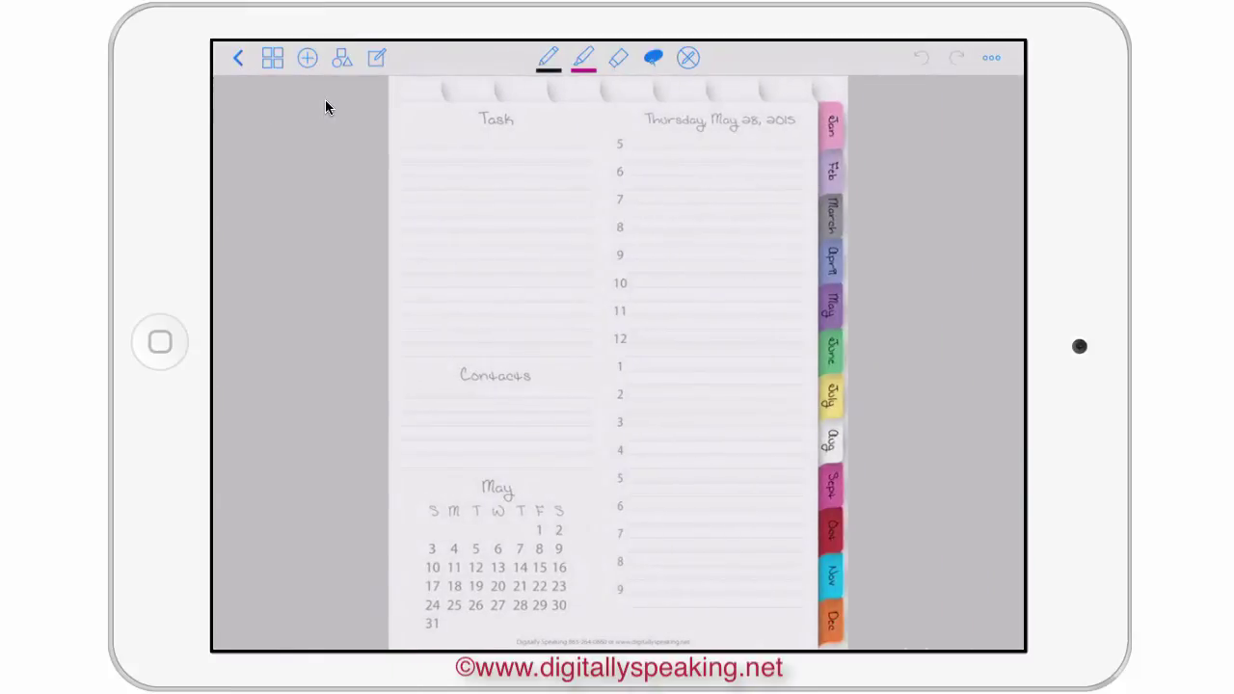
scroll(616, 363, left, 3)
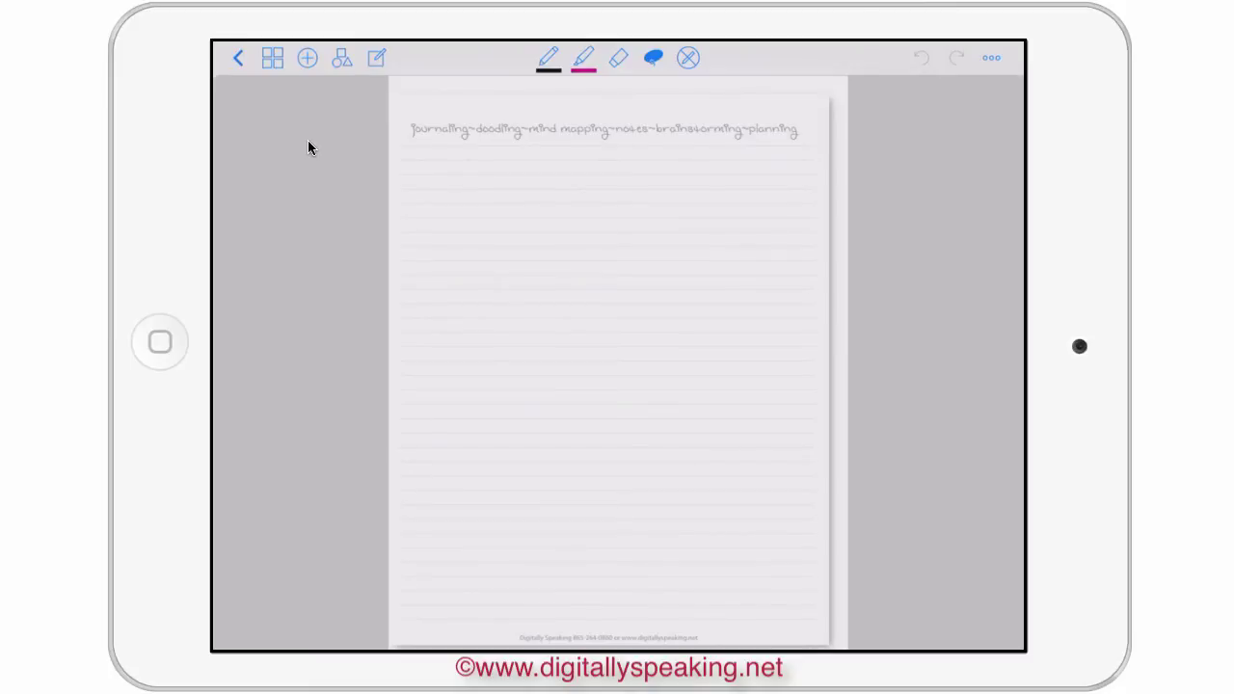
click(309, 63)
click(282, 273)
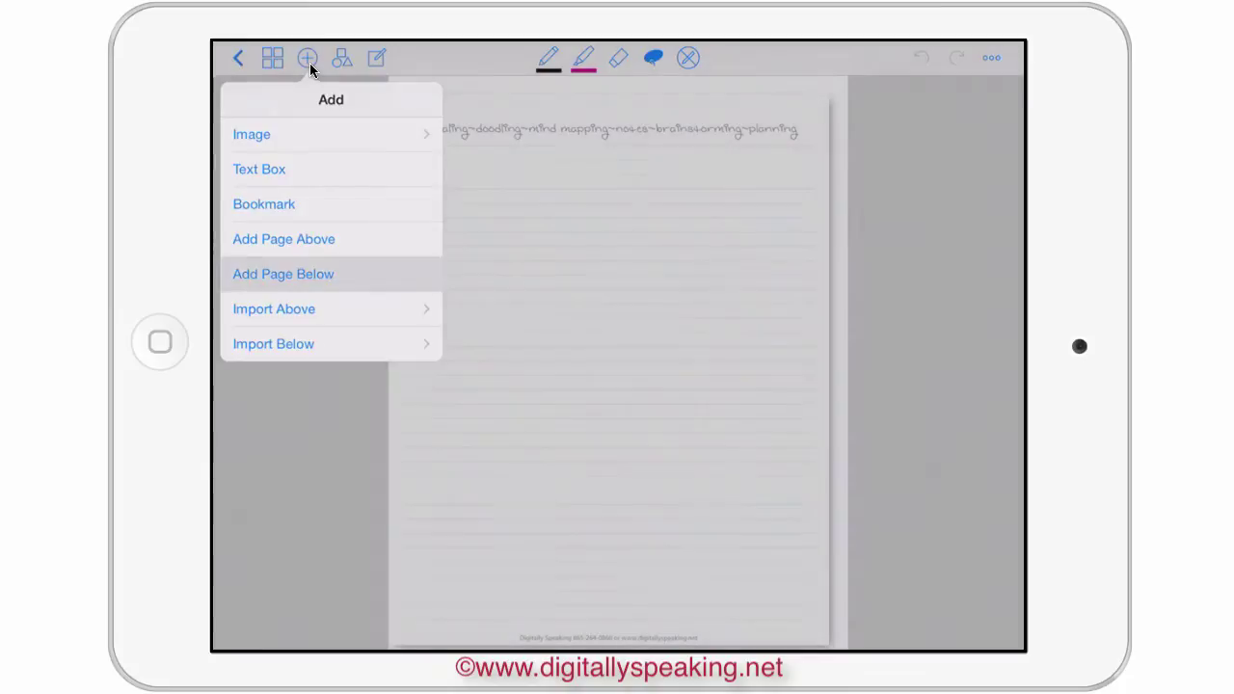
click(255, 100)
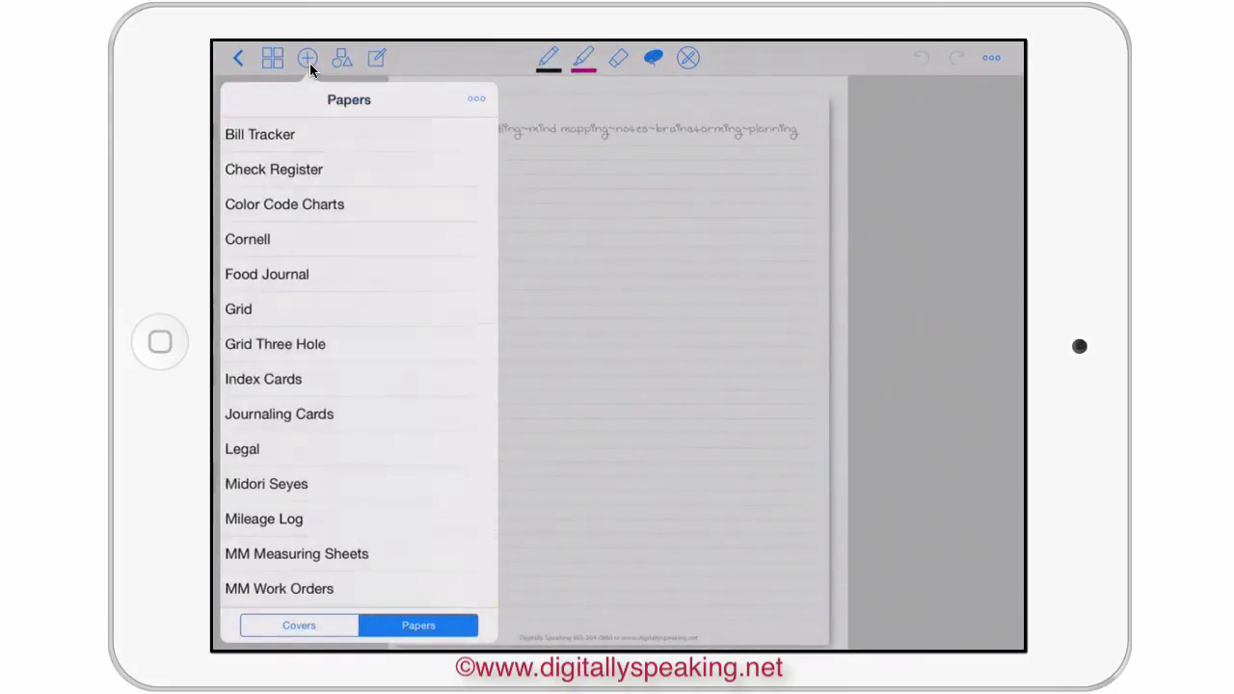
scroll(358, 366, down, 3)
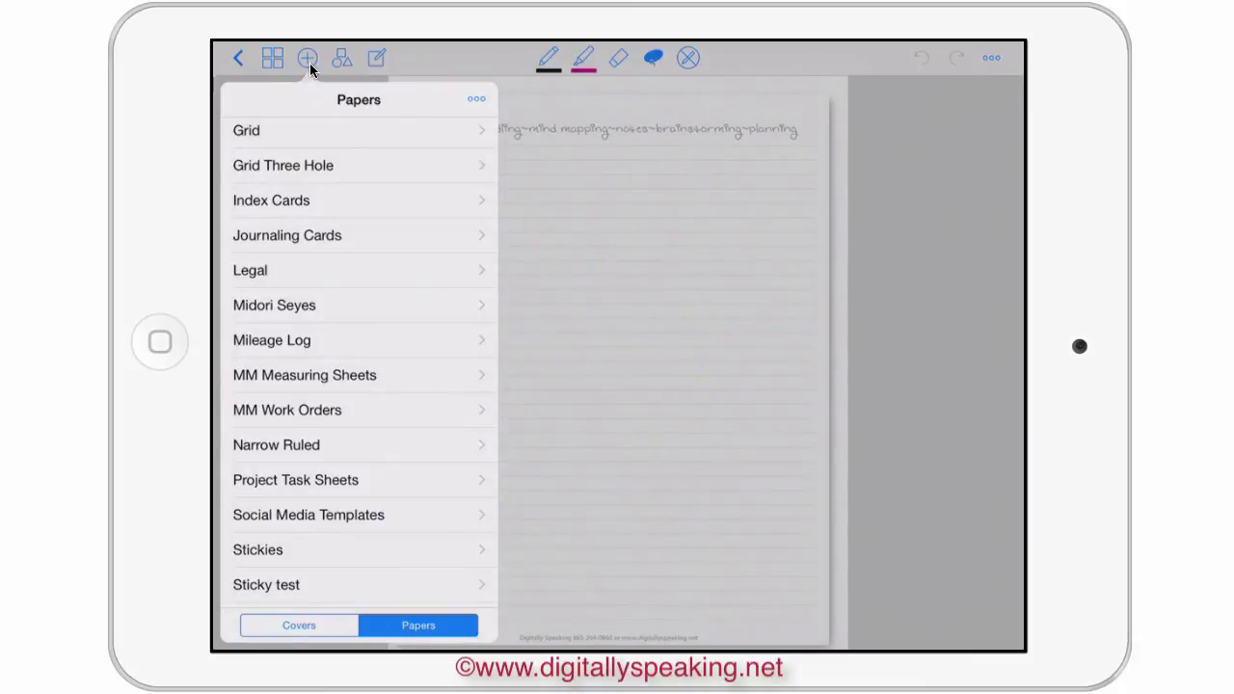
scroll(358, 367, up, 2)
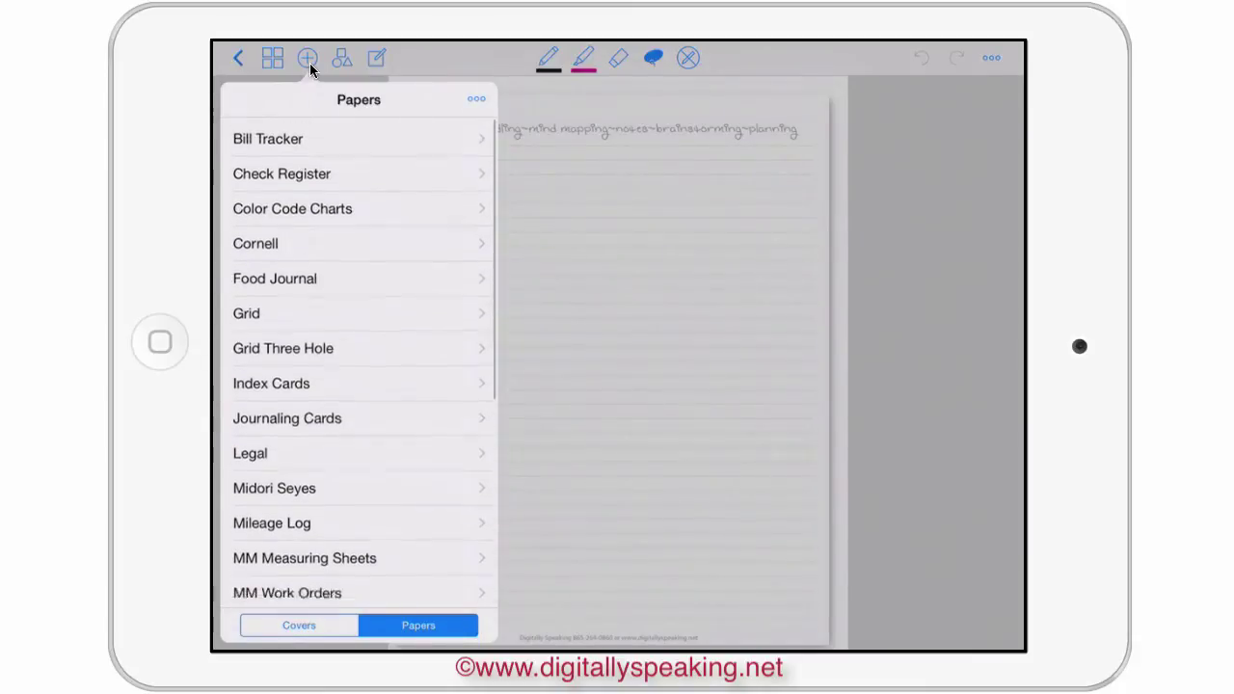
scroll(358, 366, down, 3)
scroll(359, 367, up, 3)
scroll(359, 366, down, 1)
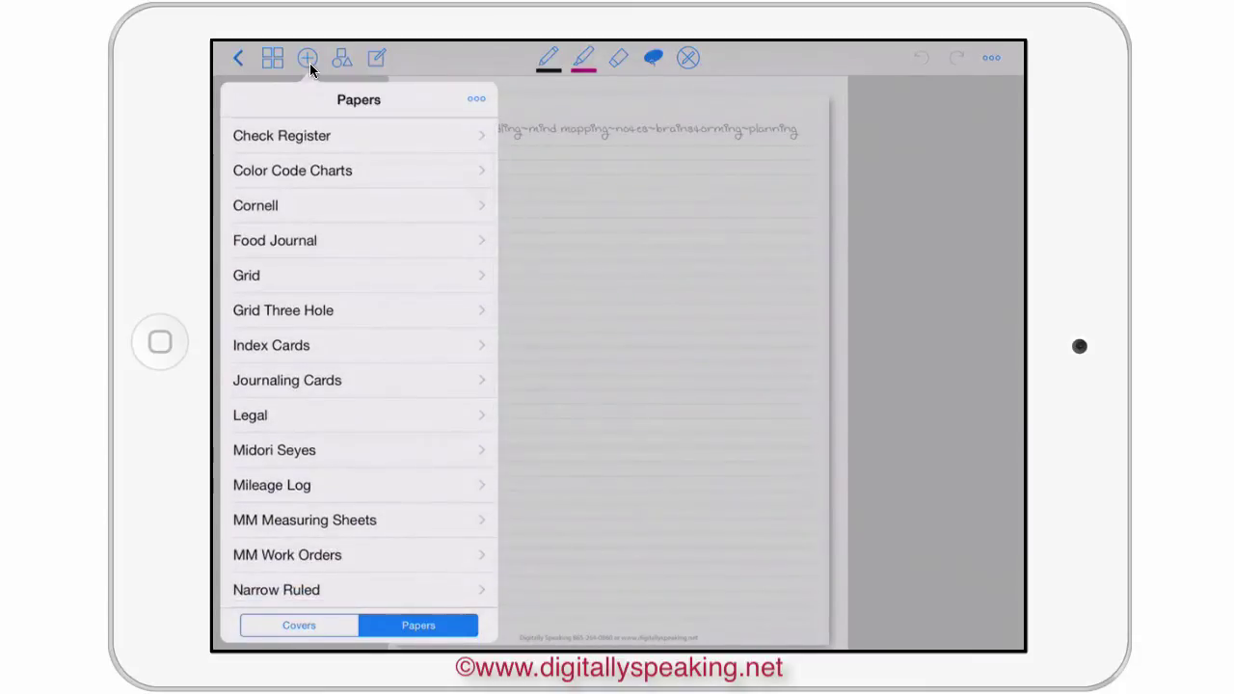
click(250, 414)
scroll(358, 367, down, 3)
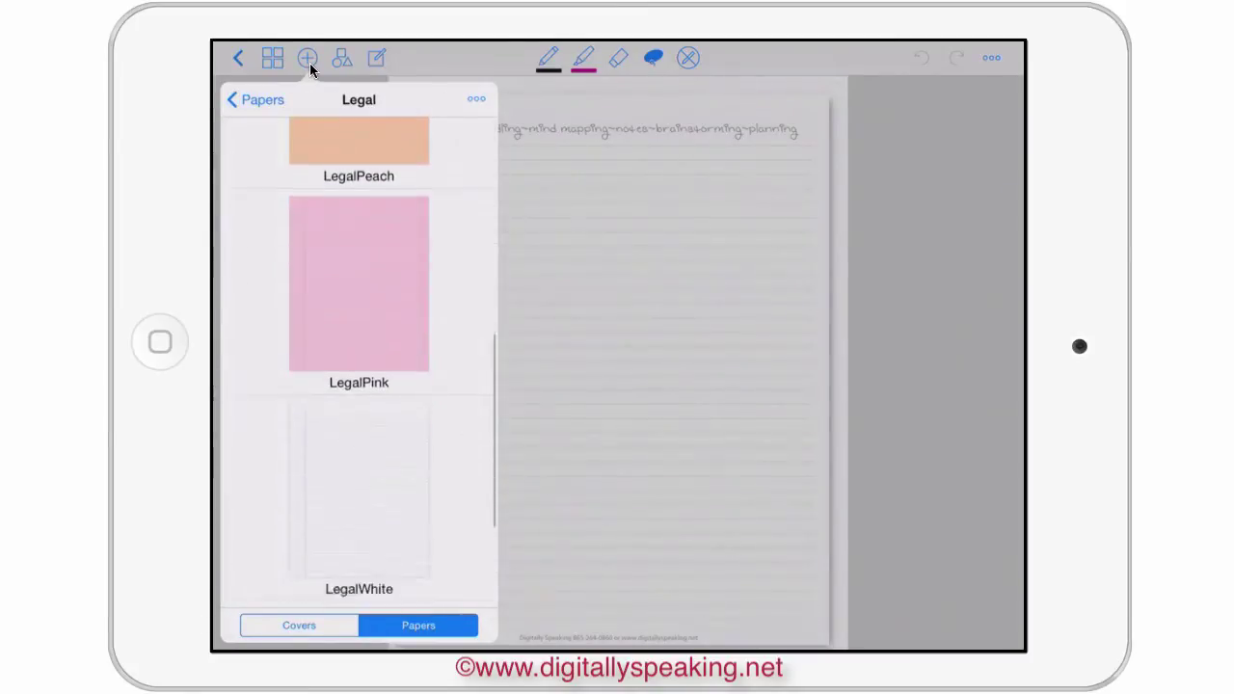
scroll(359, 366, down, 2)
click(358, 496)
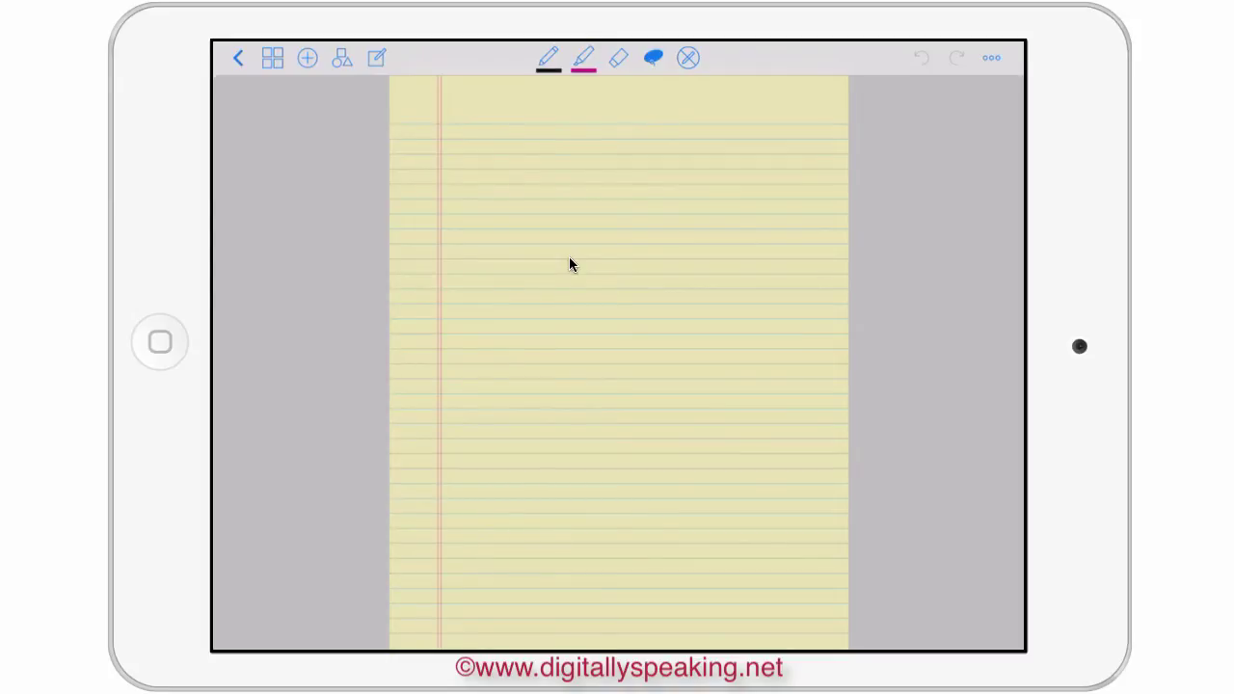
- Review the order of the sticky note, journaling and yellow legal pages among the planner's May pages
scroll(569, 257, left, 2)
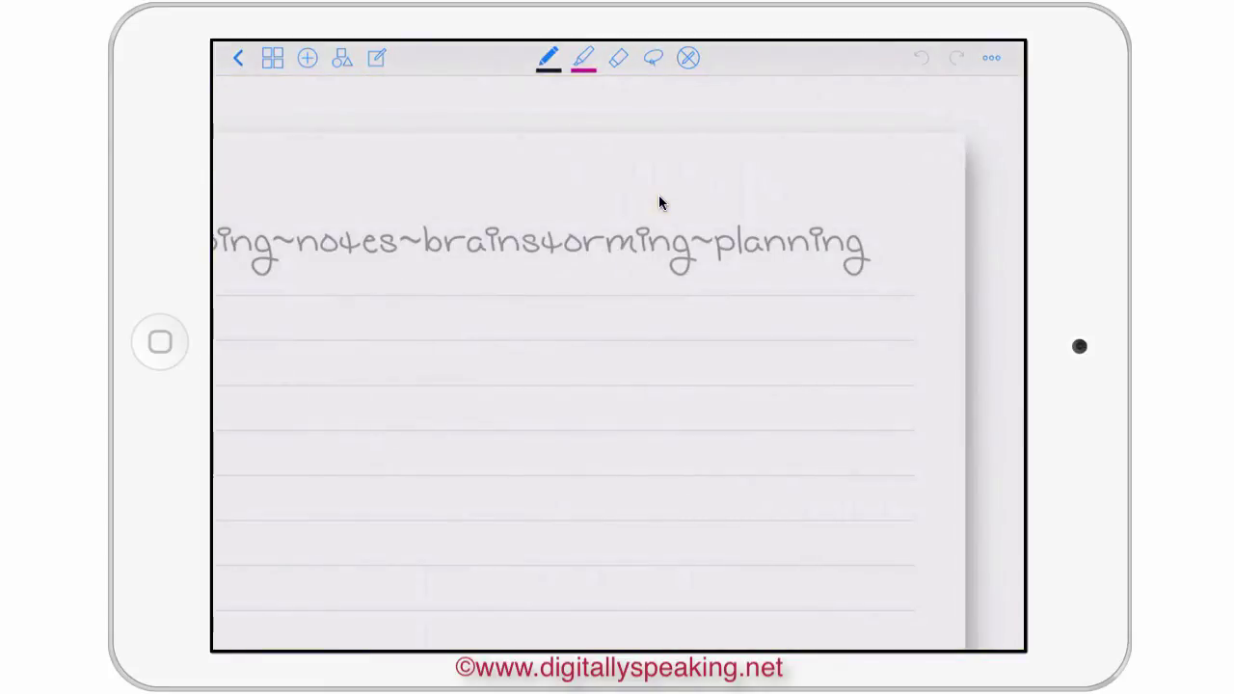
scroll(658, 194, down, 5)
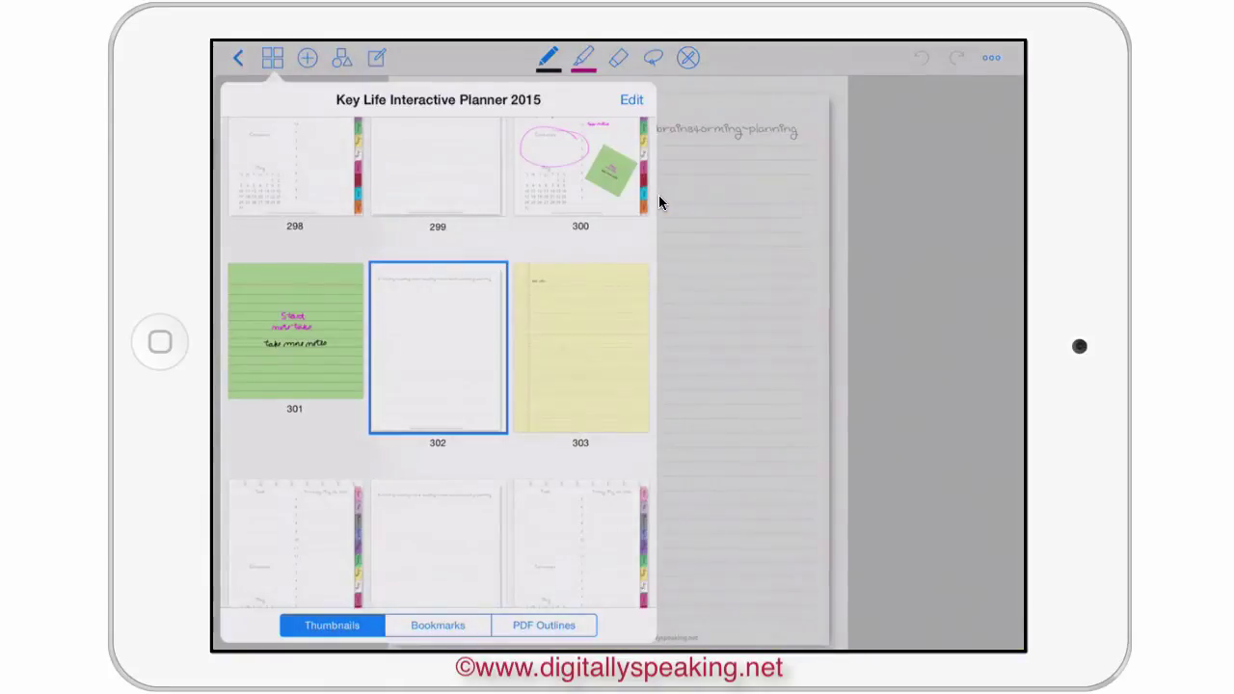
scroll(658, 194, up, 3)
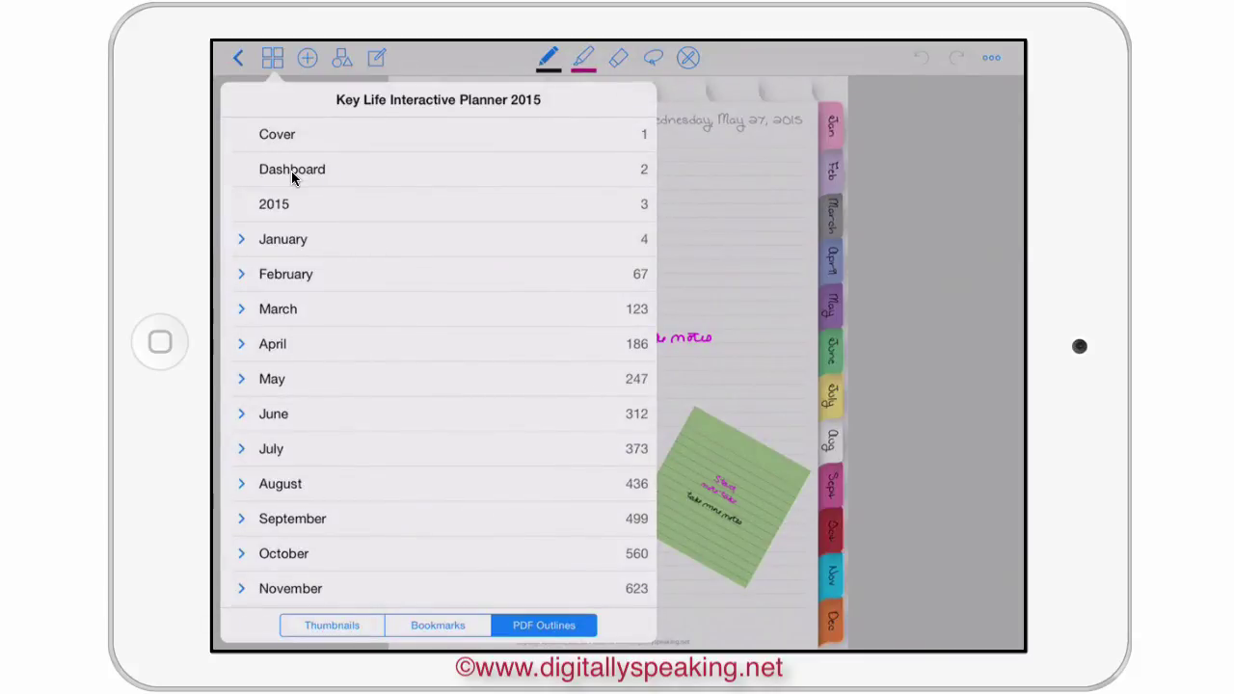
- Open the planner's Dashboard page and insert DoDrops.png from the DoDrops folder inside Dropbox's Goodnote 3 folder
click(292, 172)
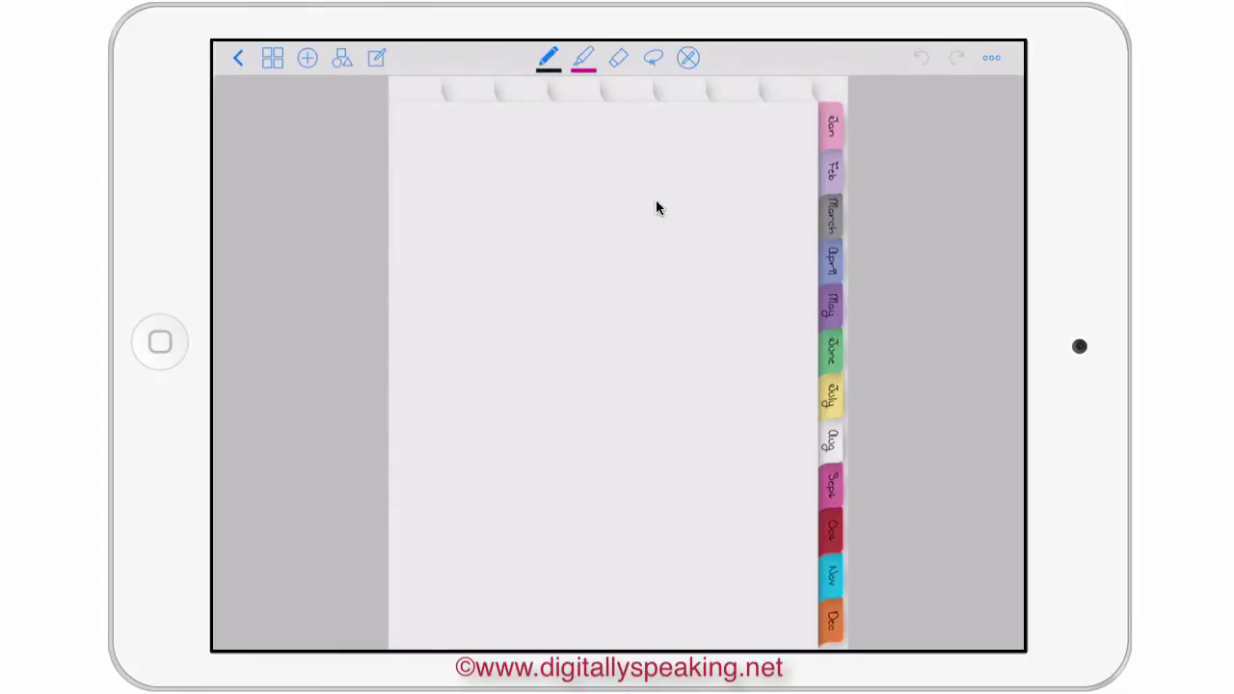
click(589, 316)
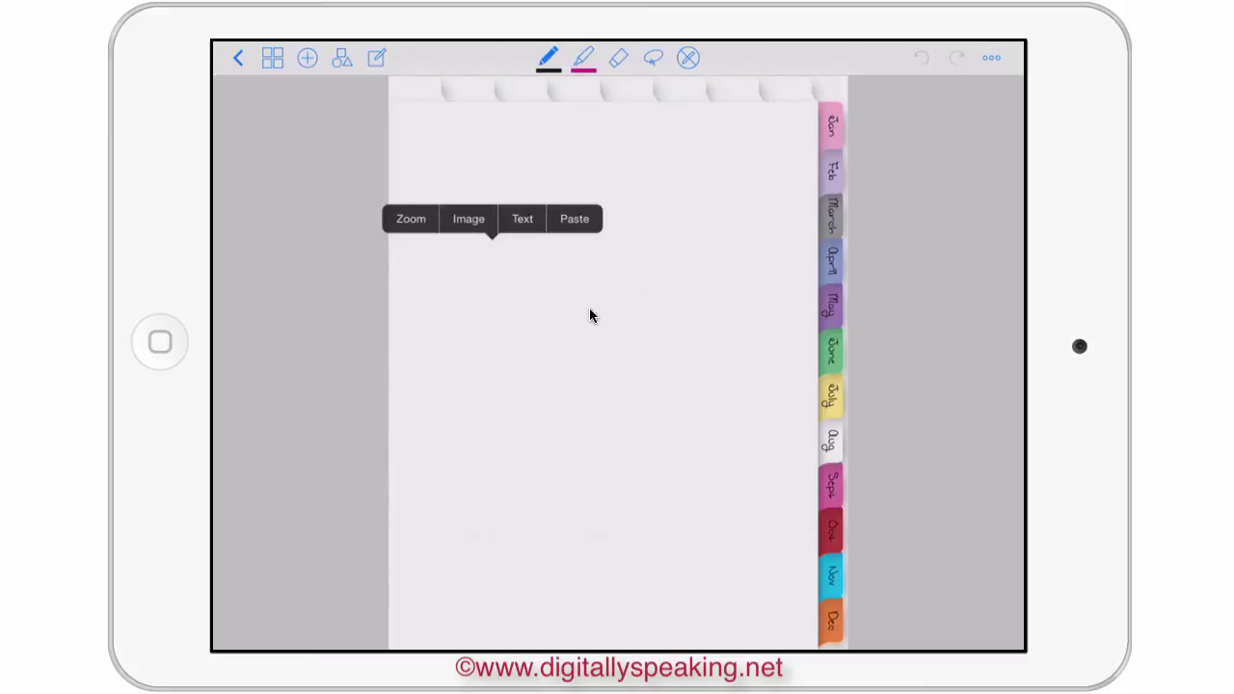
click(469, 219)
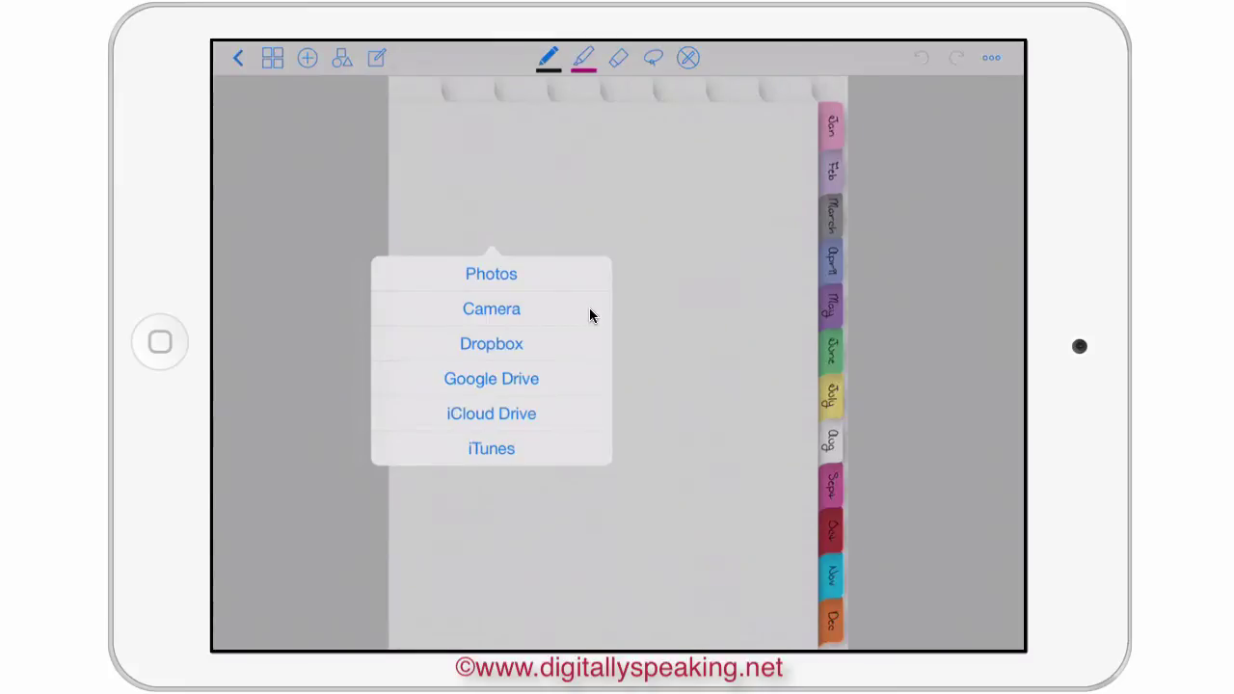
click(590, 329)
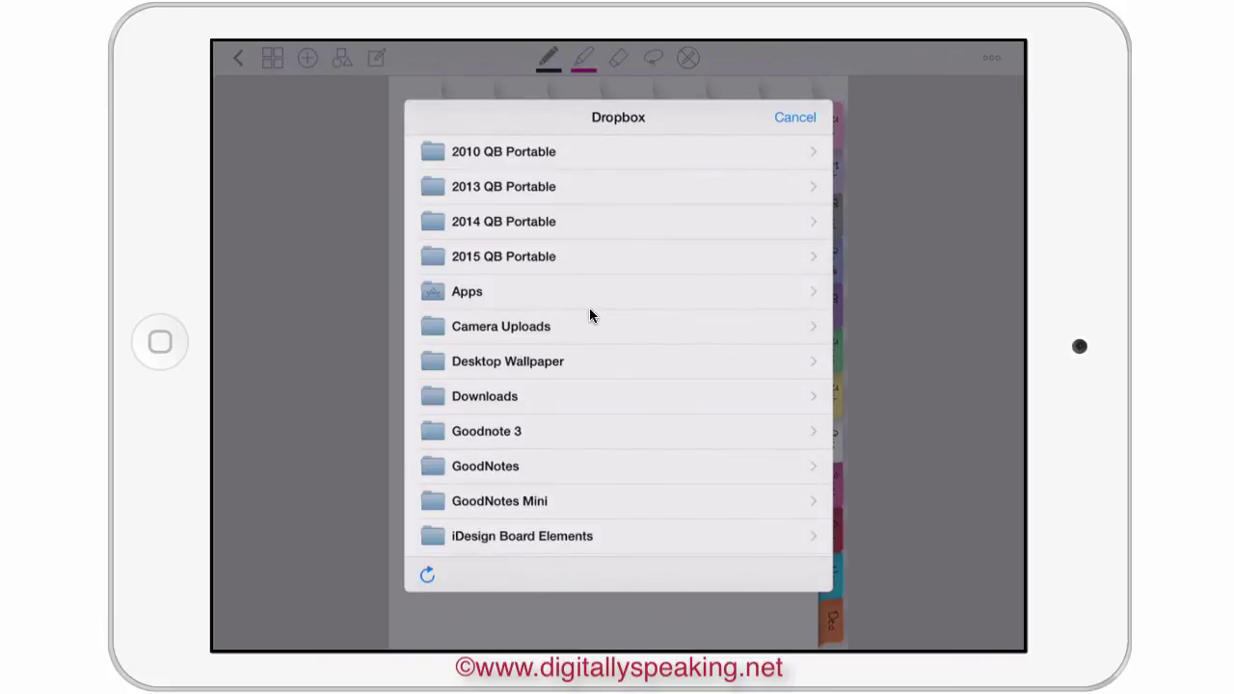
scroll(590, 315, down, 5)
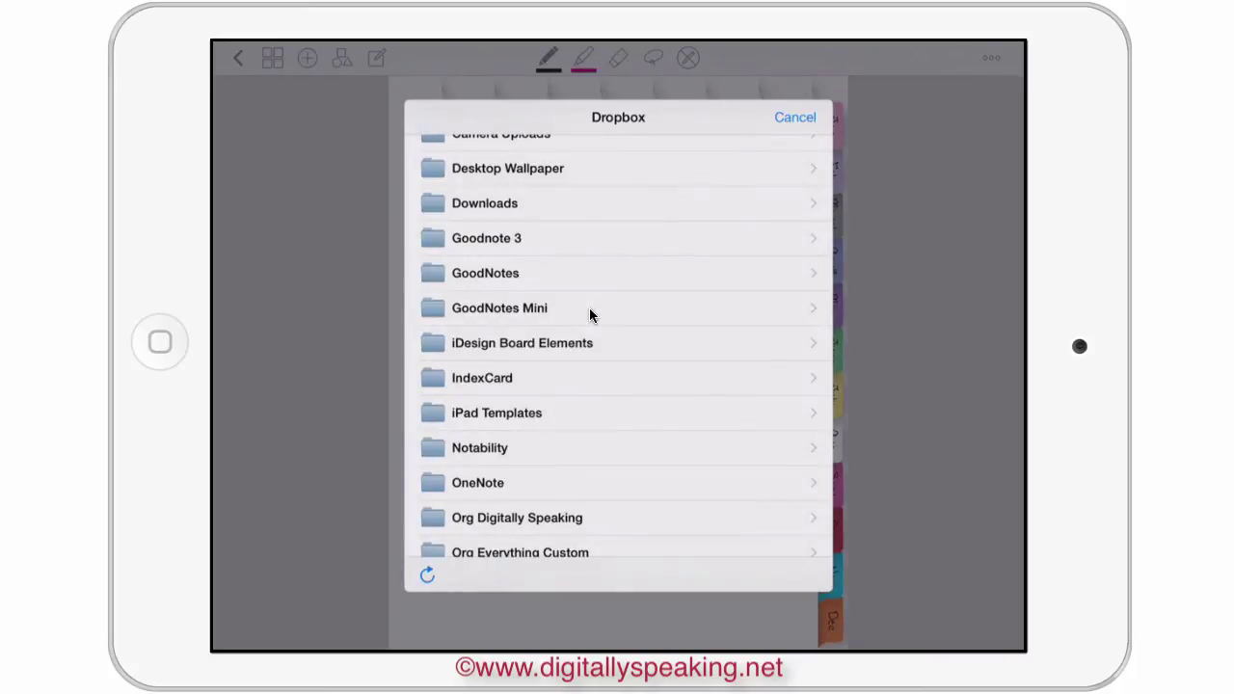
click(486, 238)
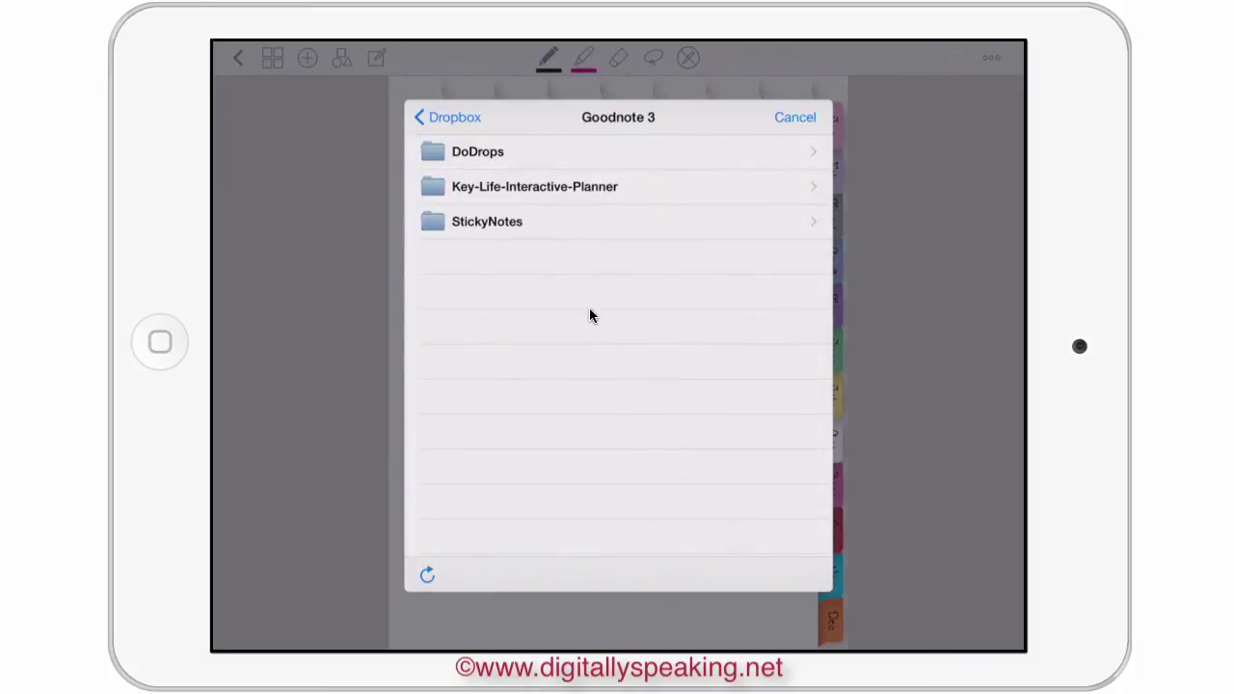
click(477, 151)
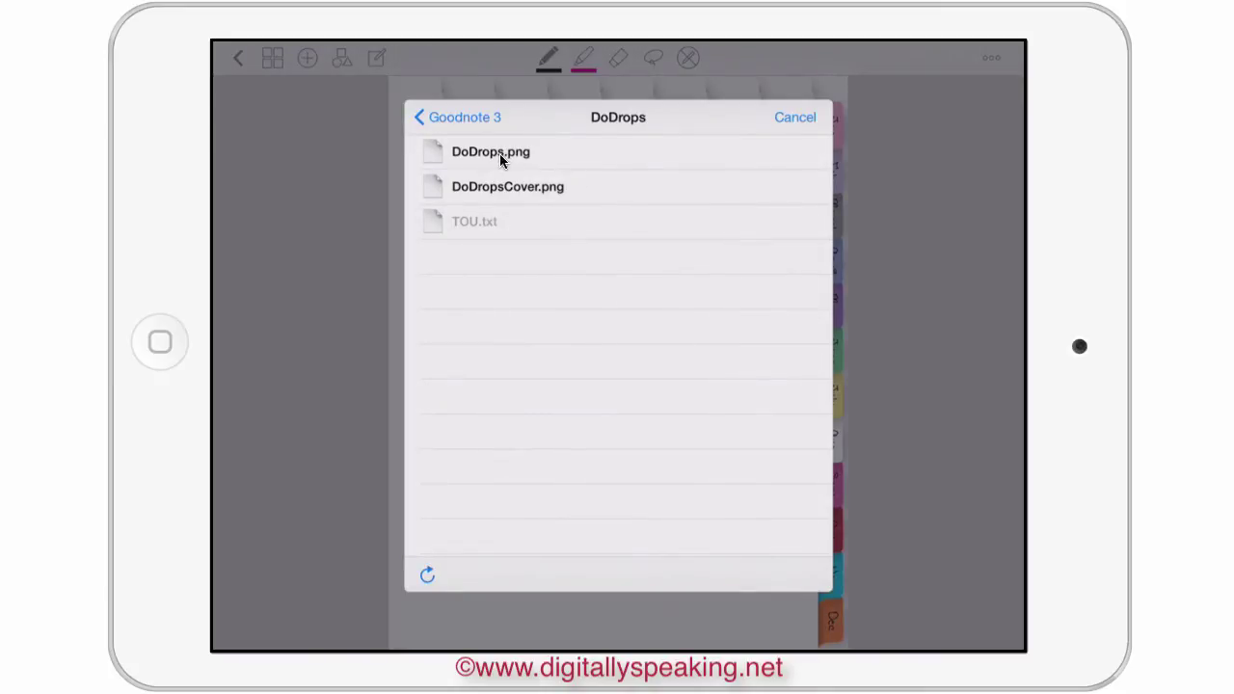
click(570, 162)
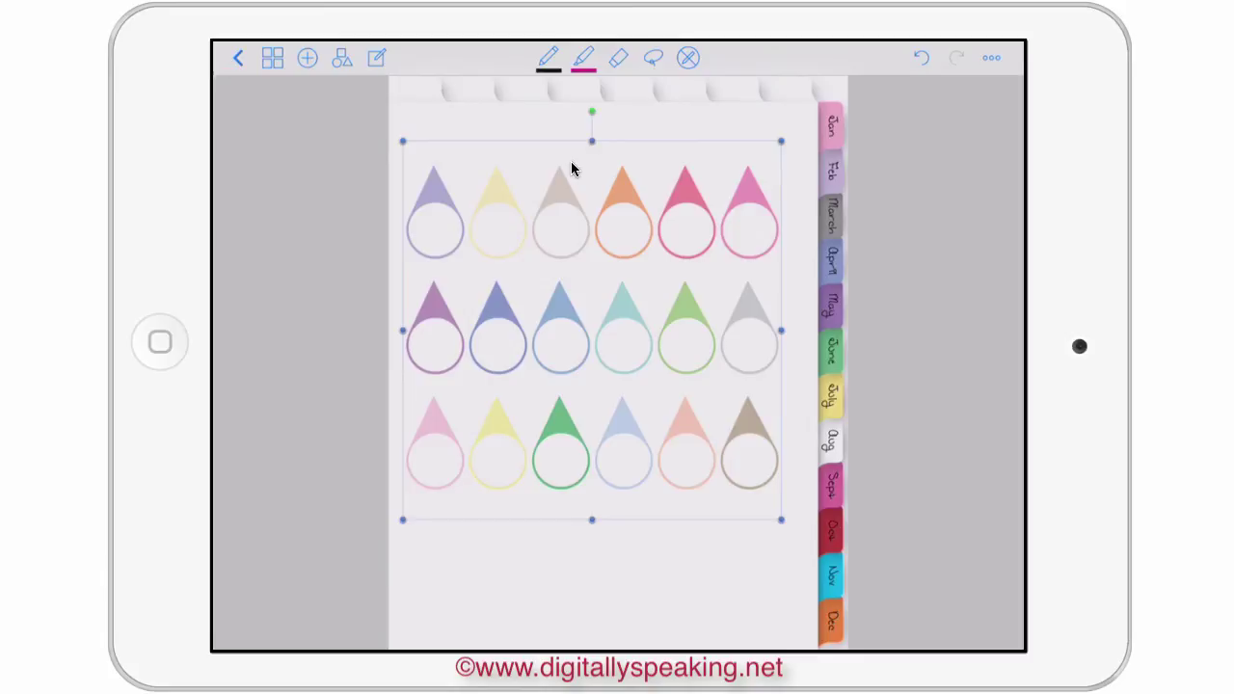
- Crop the DoDrops image with the rectangle crop to the orange drop and move it to the page's upper-left corner
click(572, 169)
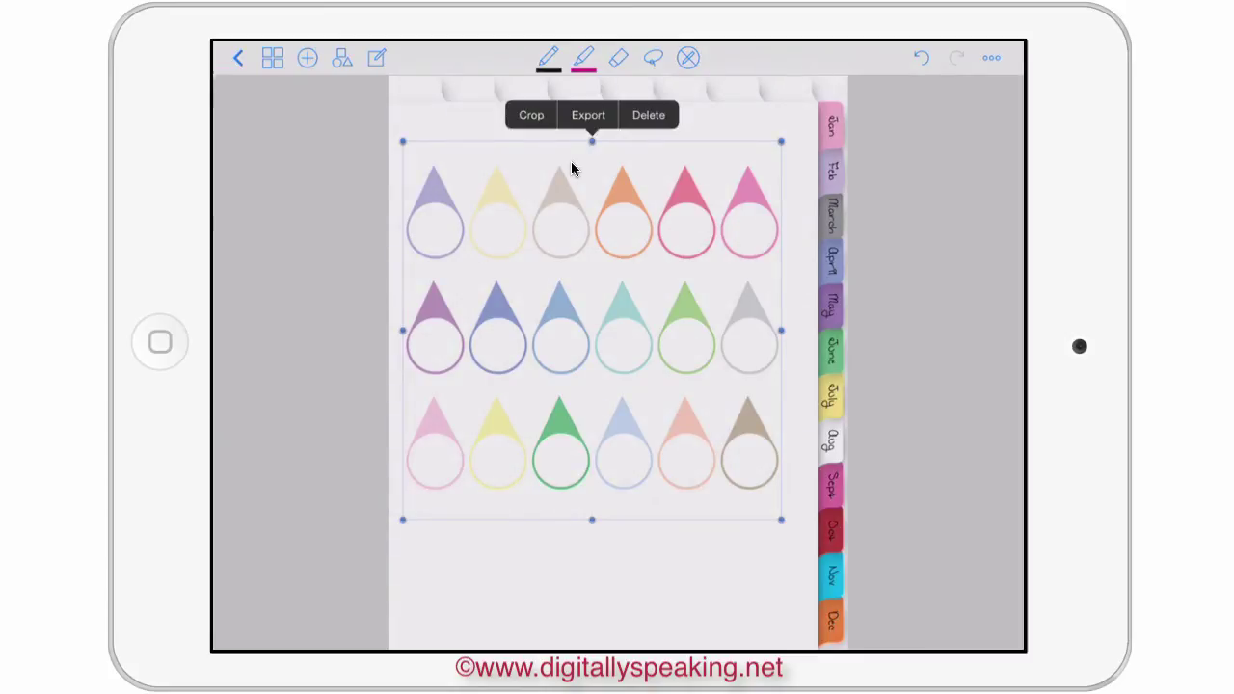
click(528, 113)
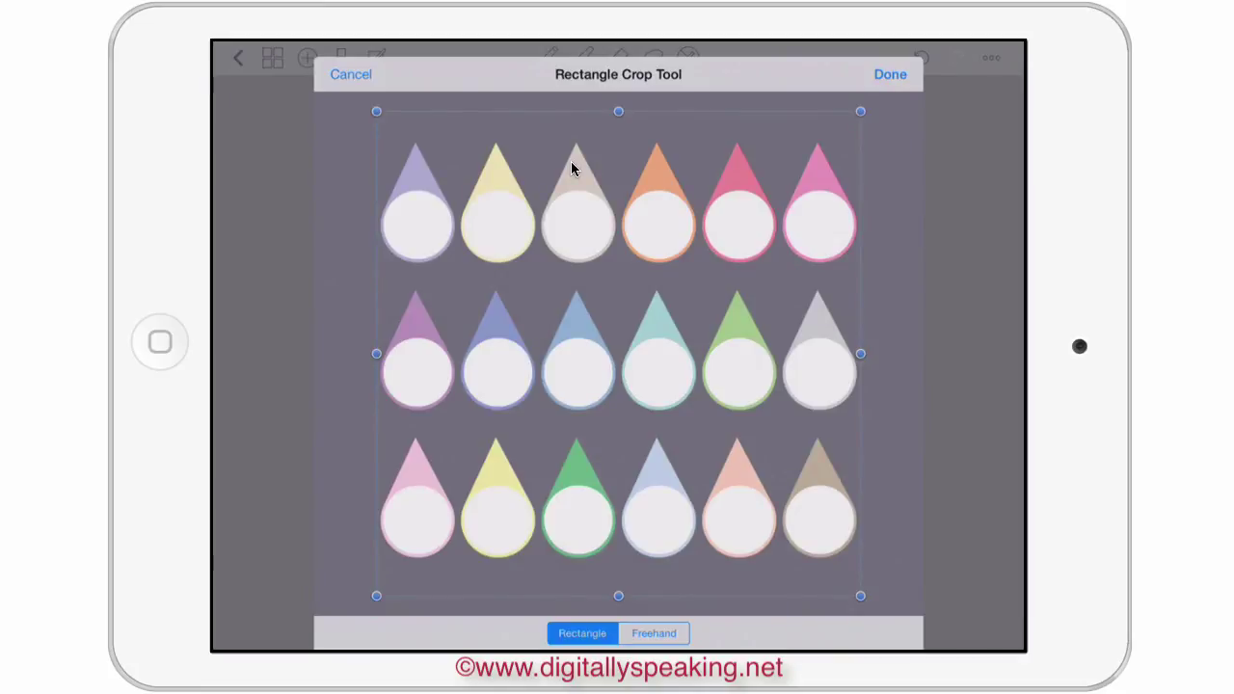
drag(860, 352, 699, 352)
drag(375, 353, 617, 352)
drag(658, 596, 658, 279)
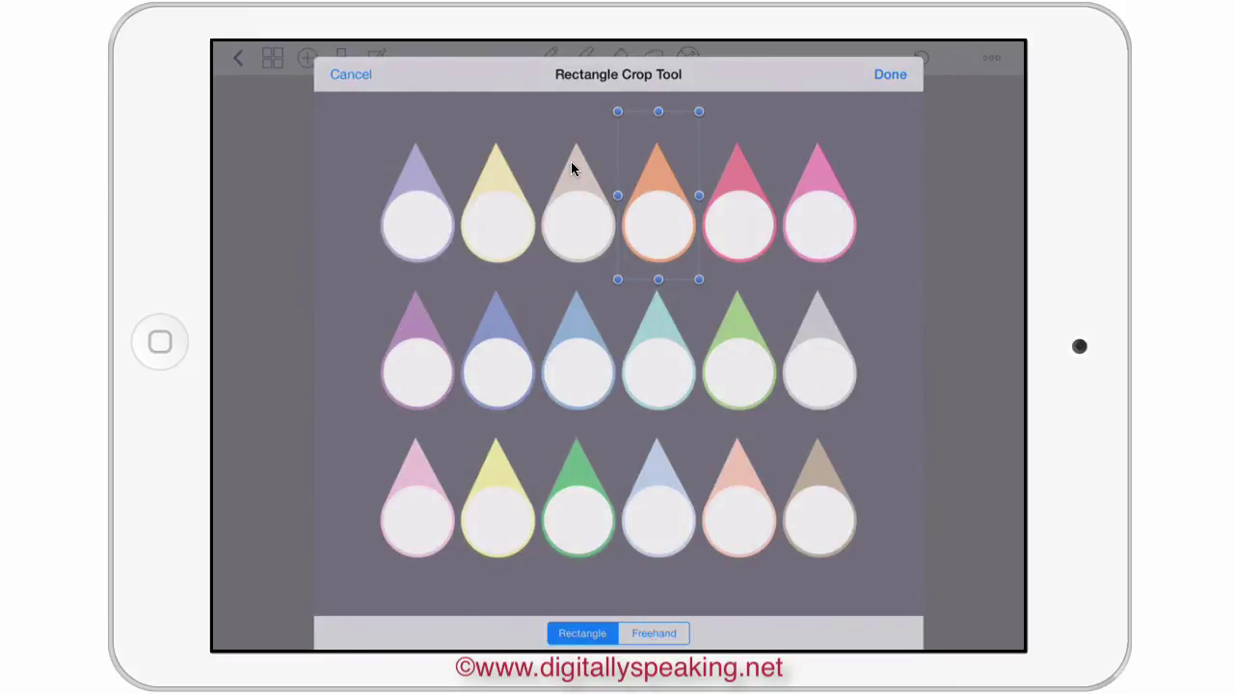
drag(659, 111, 658, 131)
drag(658, 280, 658, 266)
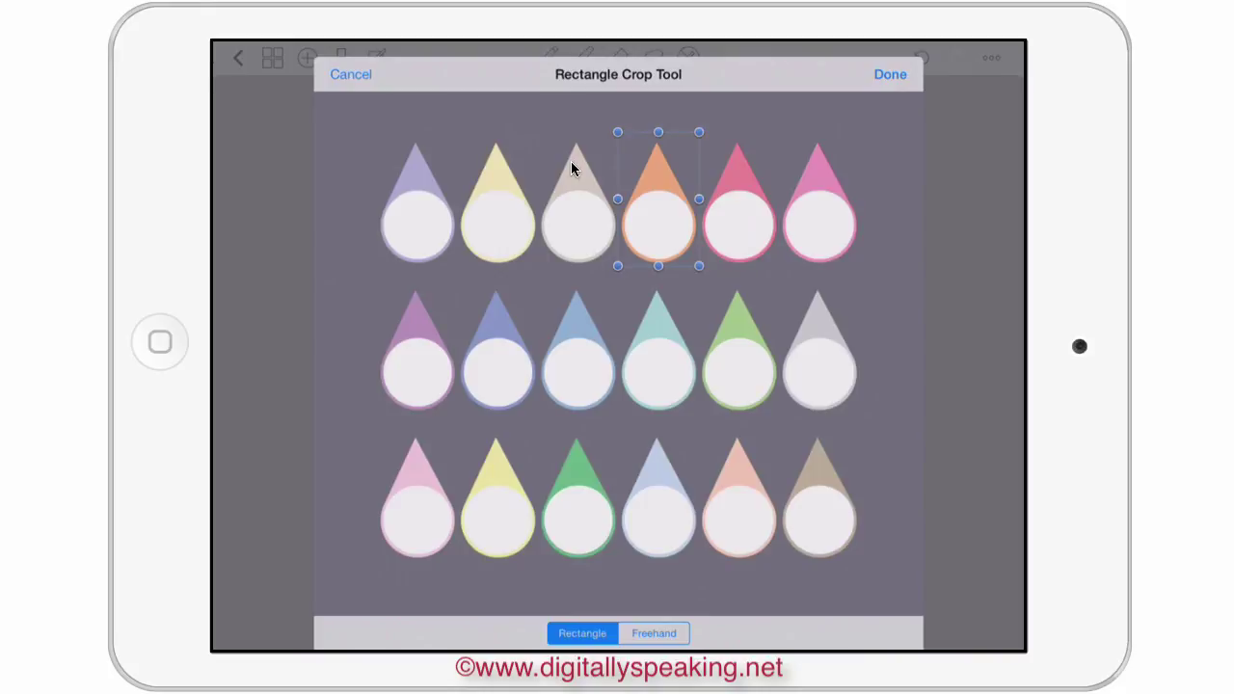
click(889, 74)
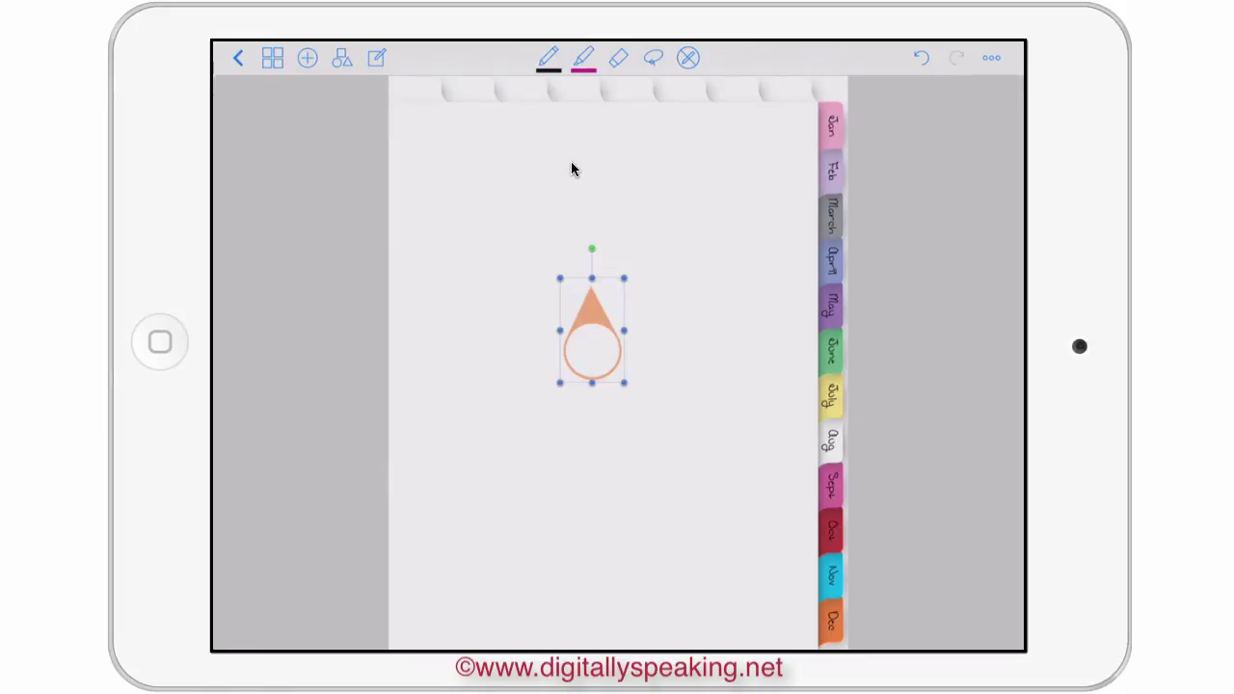
drag(592, 330, 462, 181)
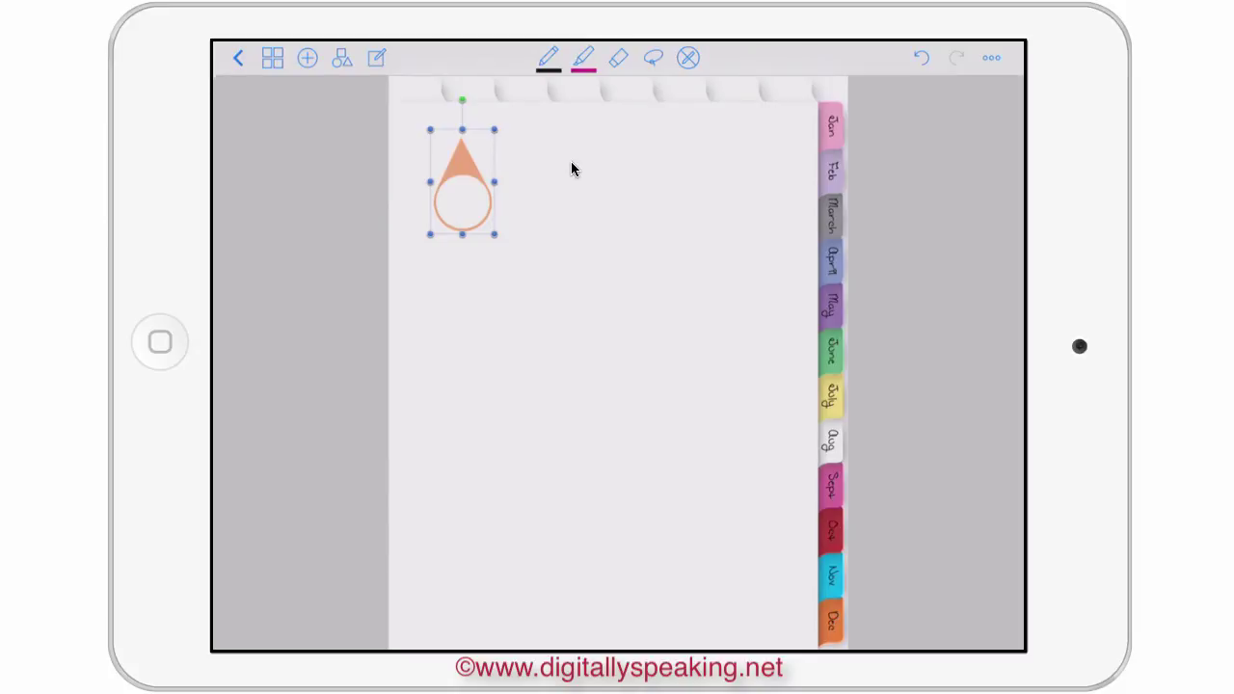
- Insert DoDrops.png from Dropbox again and crop it to the brown drop at the end of the last row
click(584, 405)
click(561, 378)
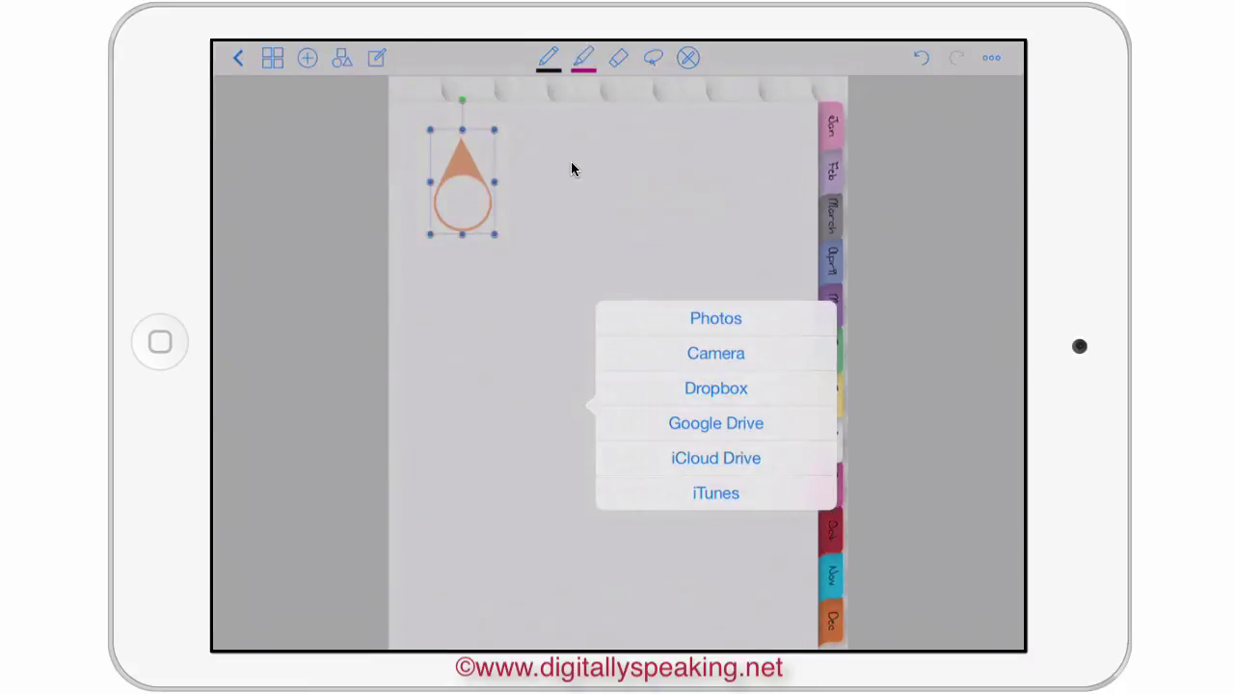
click(571, 161)
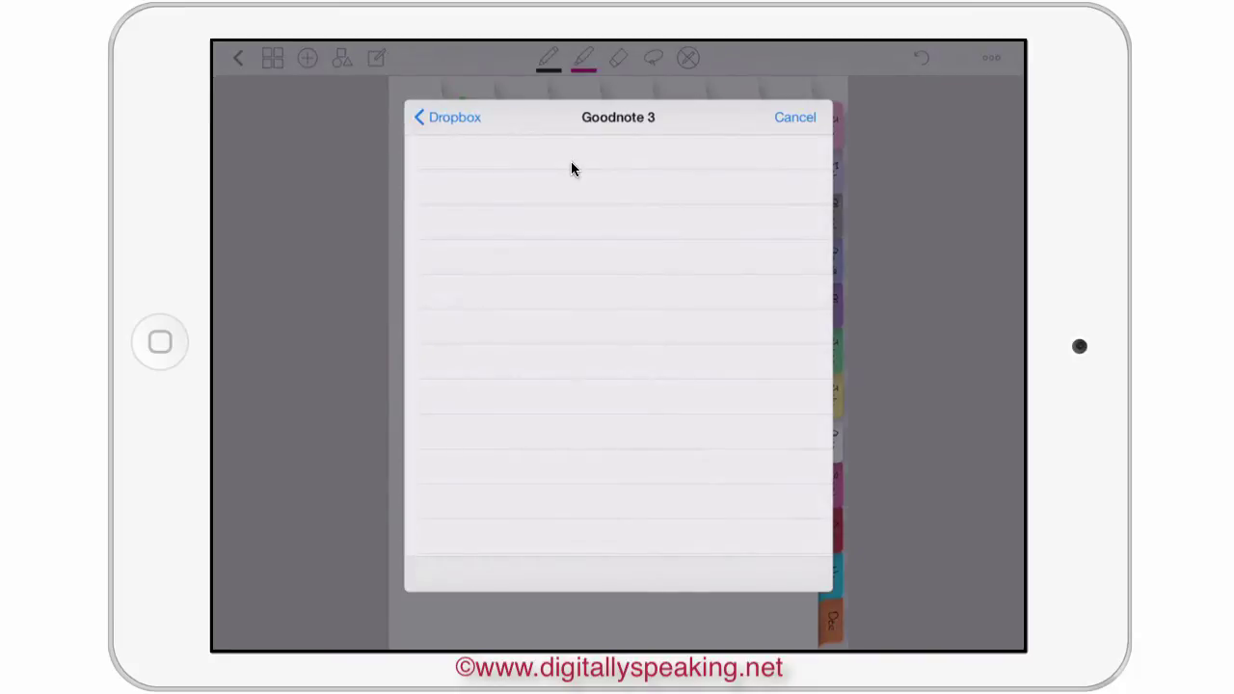
click(570, 162)
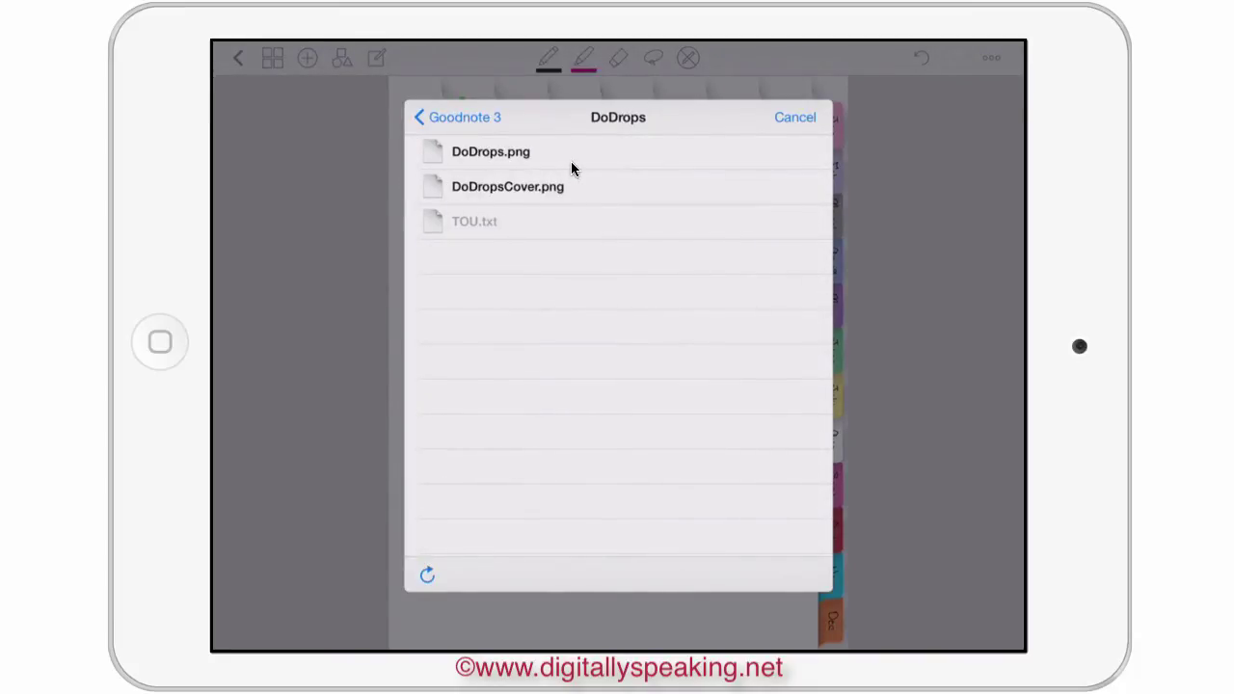
click(571, 162)
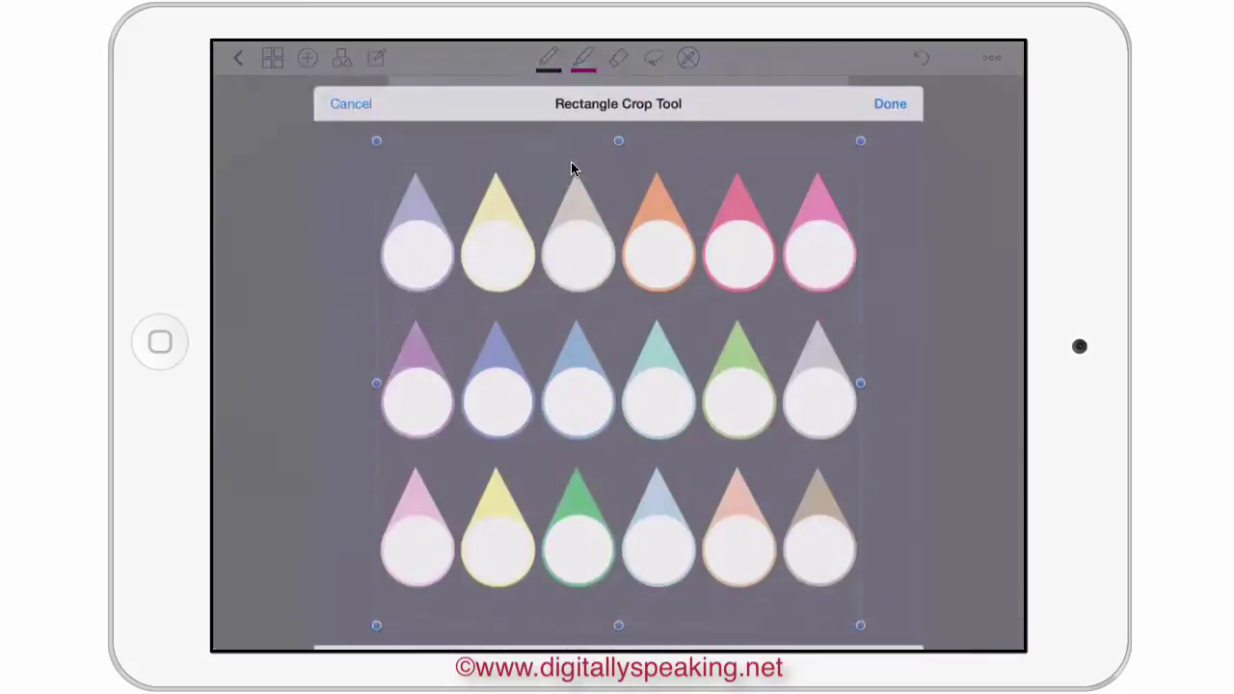
drag(703, 354, 778, 354)
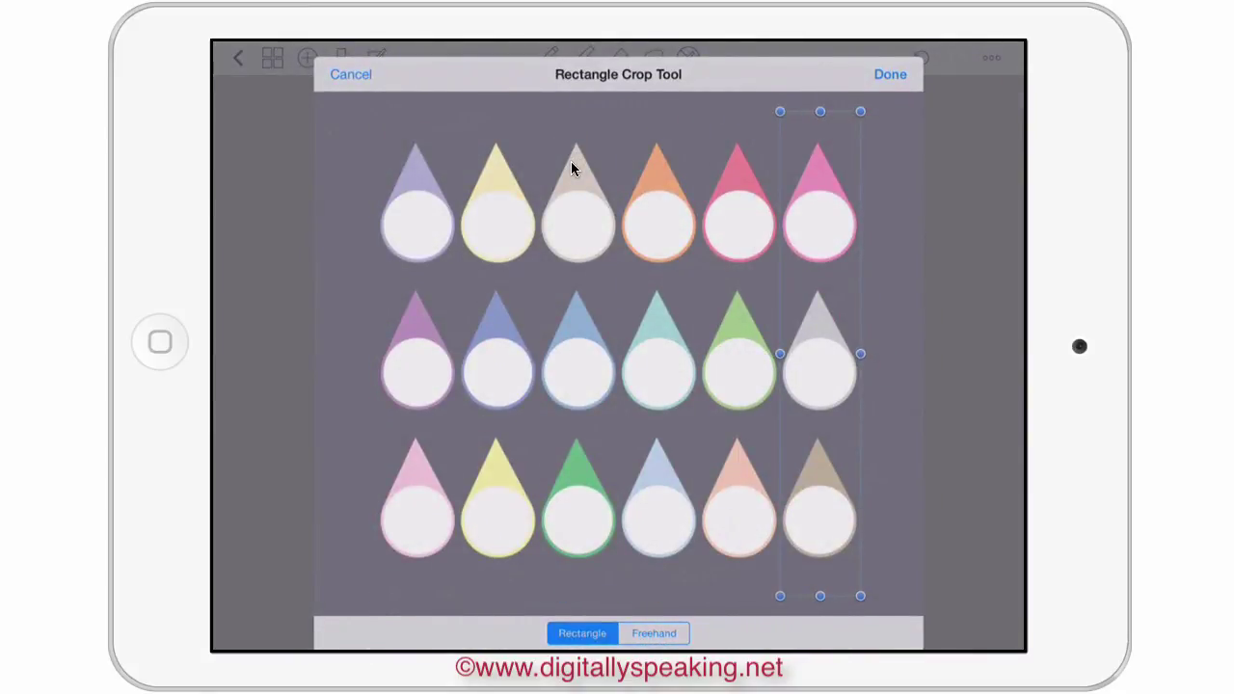
drag(821, 111, 820, 421)
drag(820, 596, 820, 574)
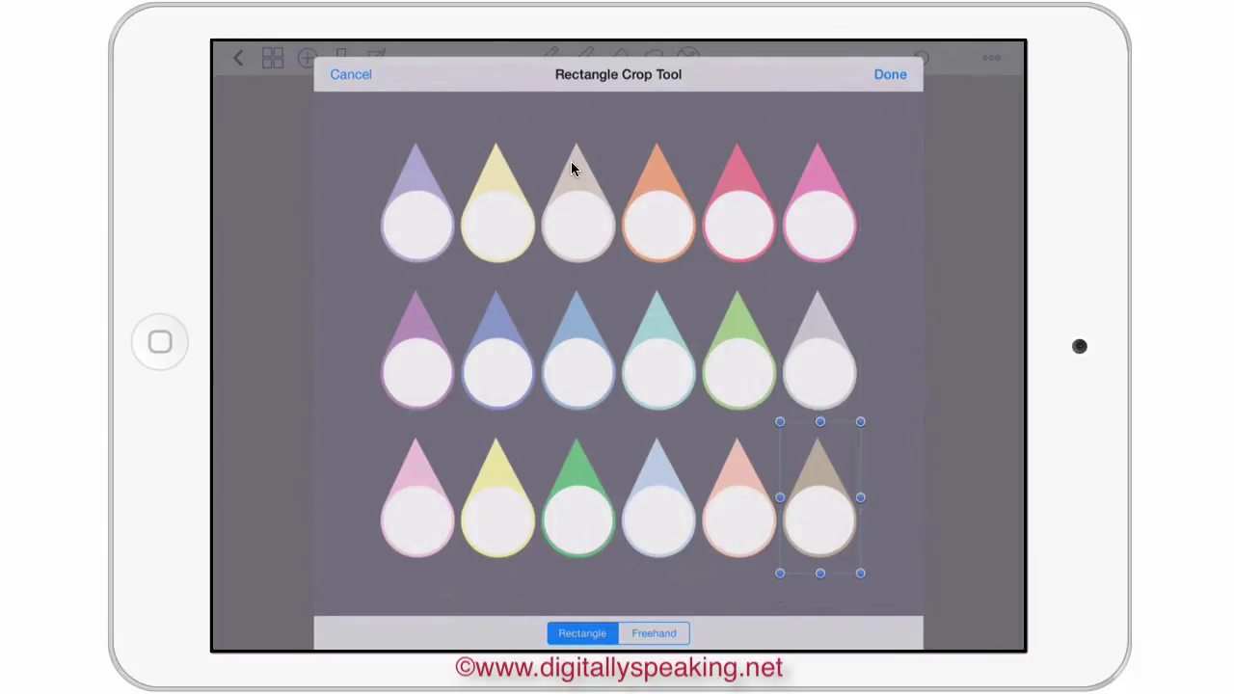
click(889, 74)
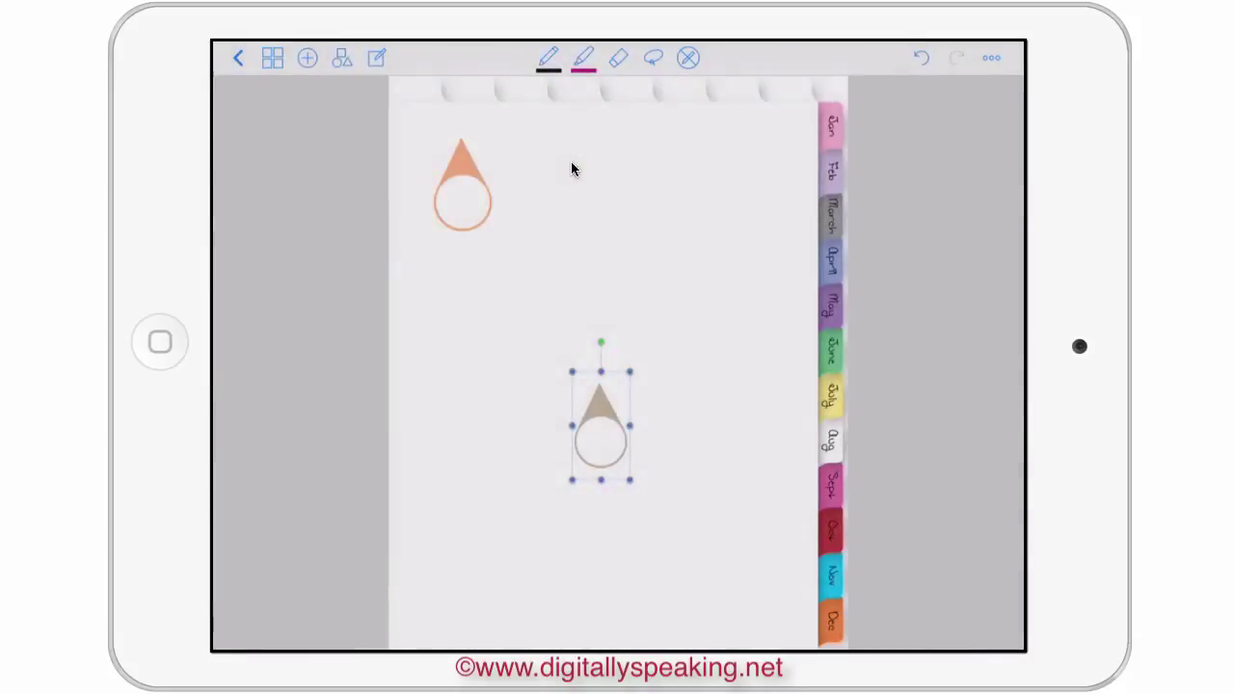
click(549, 57)
mouse_move(701, 364)
mouse_down()
mouse_move(617, 532)
mouse_move(719, 415)
mouse_move(704, 383)
mouse_up()
click(922, 57)
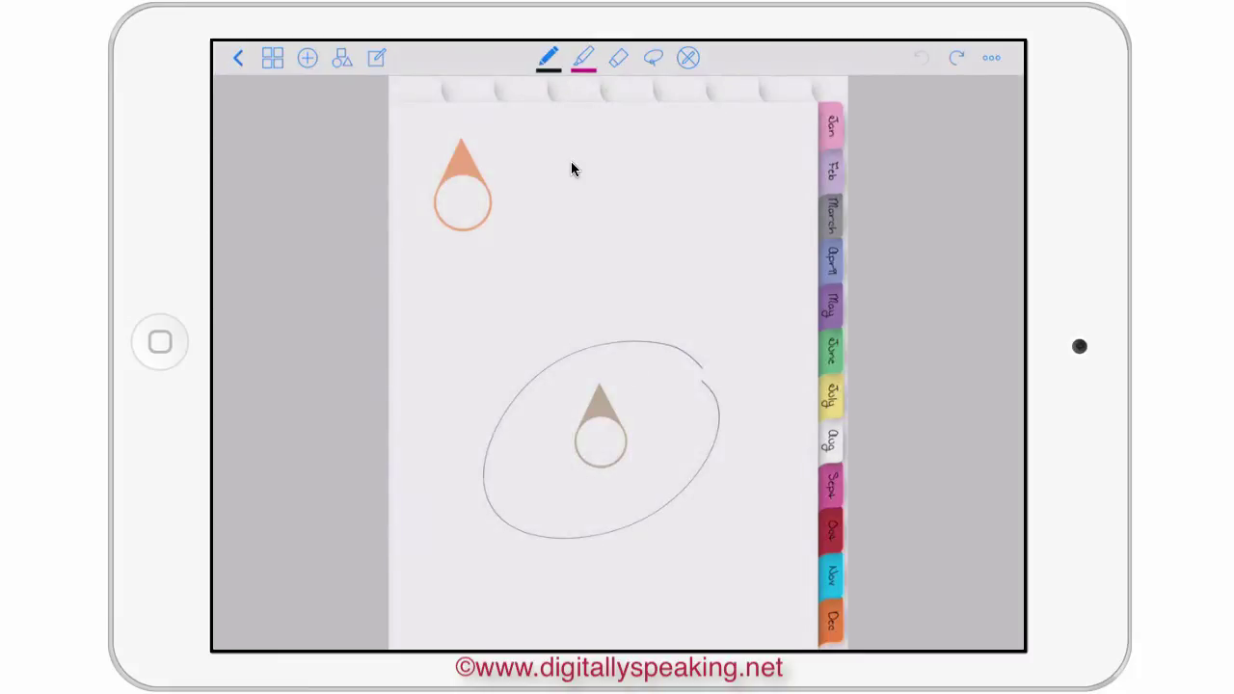
- Select the brown drop with the lasso and move it beside the orange drop
click(653, 58)
mouse_move(662, 338)
mouse_down()
mouse_move(693, 363)
mouse_move(679, 385)
mouse_up()
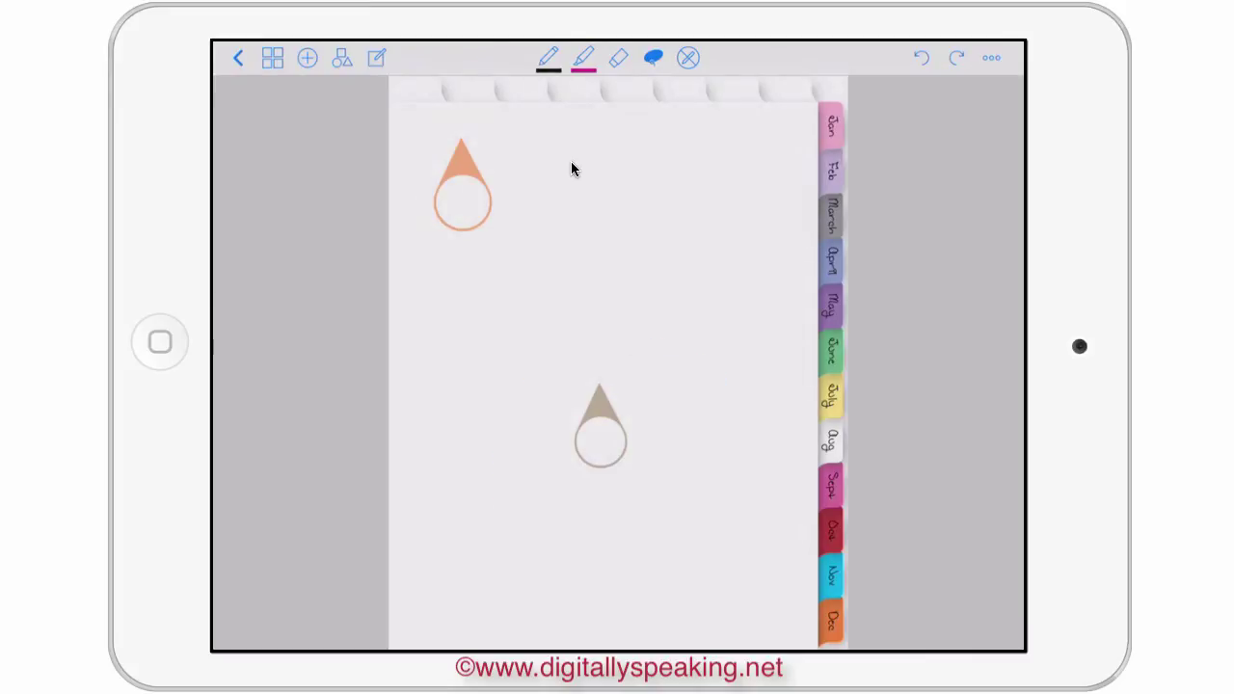
click(652, 58)
click(732, 169)
click(732, 203)
click(652, 58)
mouse_move(627, 335)
mouse_down()
mouse_move(499, 448)
mouse_move(619, 326)
mouse_up()
mouse_move(599, 424)
mouse_down()
mouse_move(573, 183)
mouse_move(539, 165)
mouse_up()
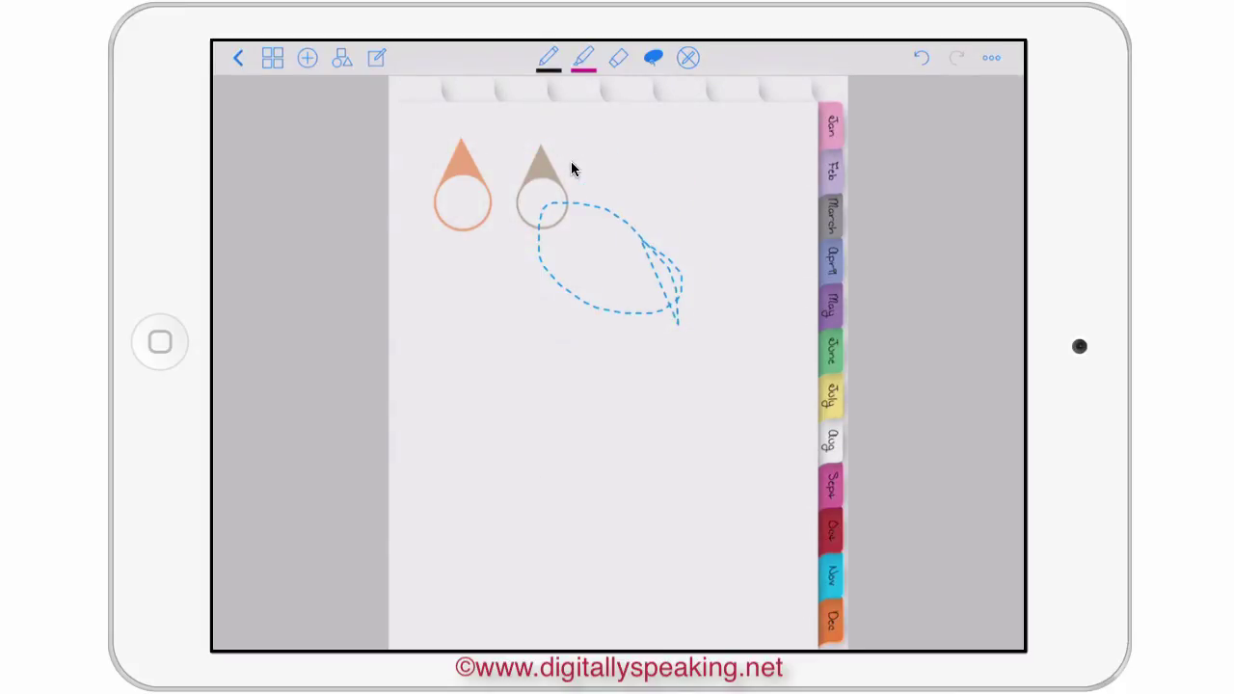
- Lasso the brown drop in its new position and copy it
drag(686, 197, 703, 213)
drag(509, 233, 636, 172)
click(571, 169)
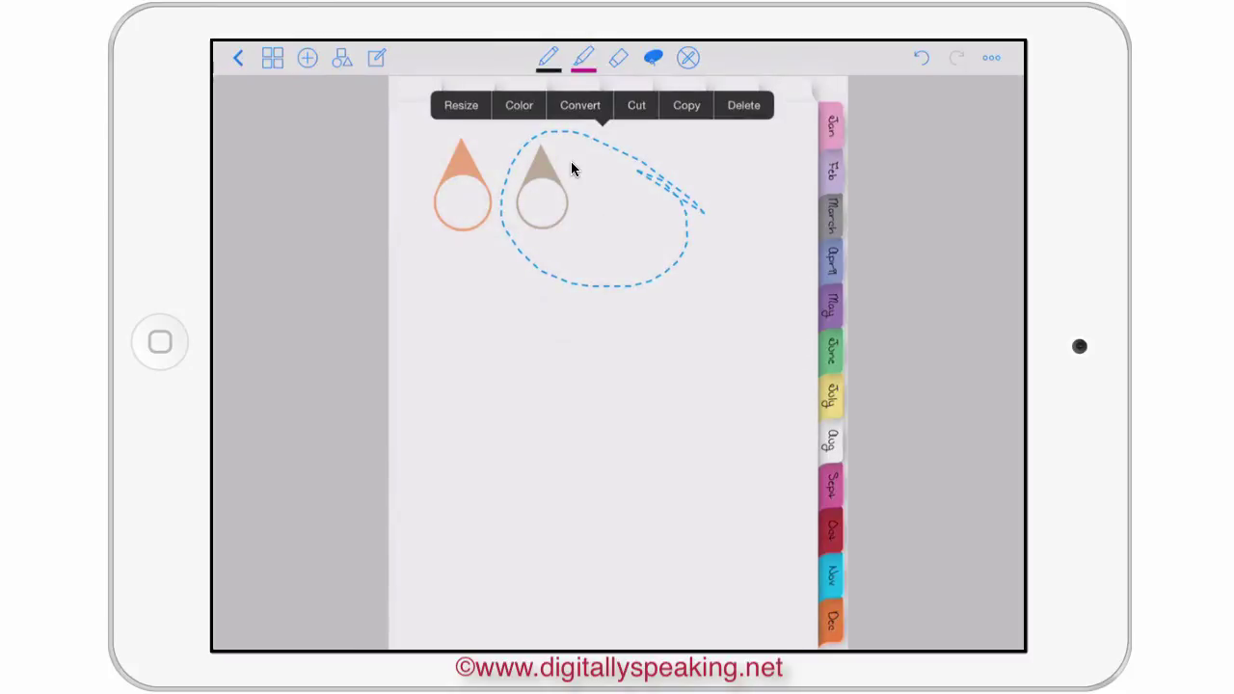
click(571, 168)
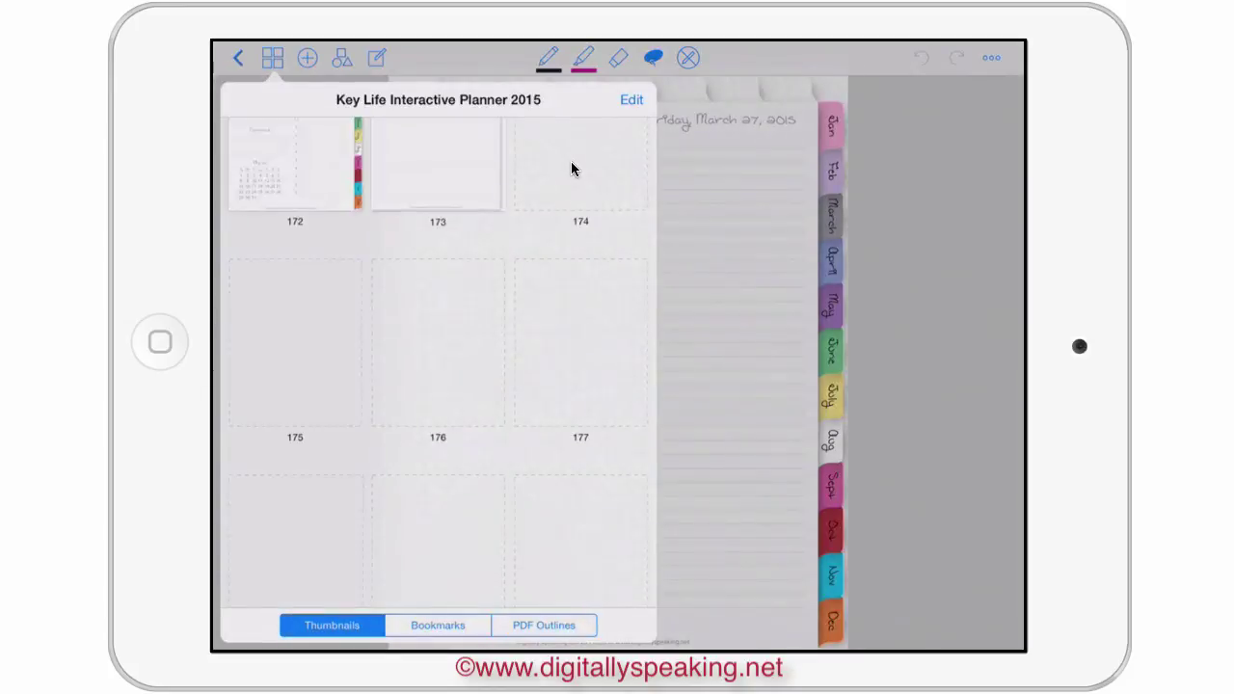
- Paste the brown drop onto the Friday, March 27, 2015 page, tilted over the evening hours from 6 to 8
scroll(571, 168, down, 3)
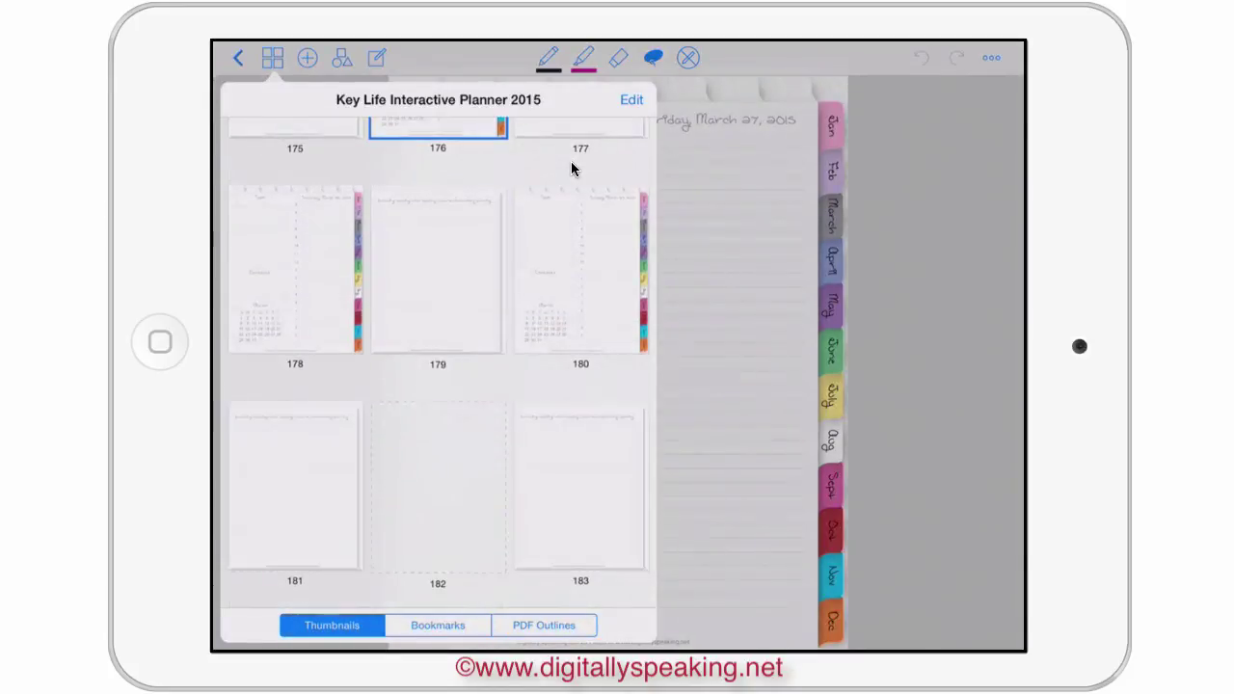
scroll(570, 169, down, 2)
scroll(570, 168, up, 10)
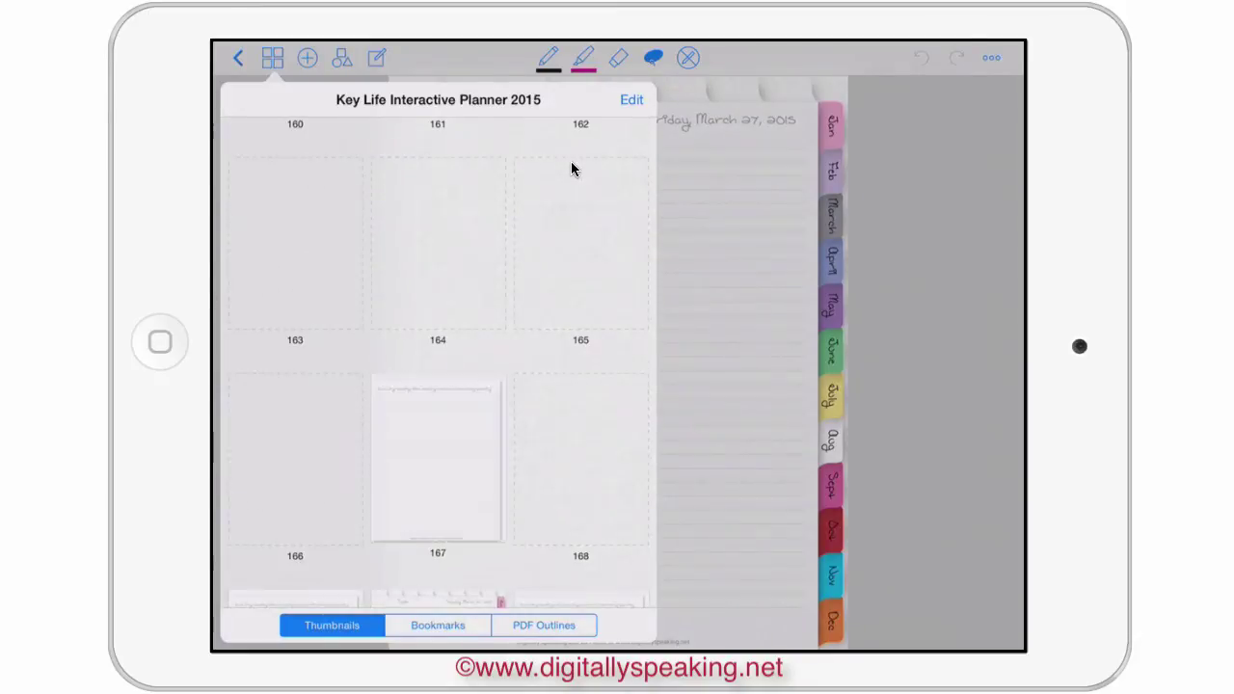
scroll(571, 169, down, 3)
scroll(571, 169, down, 20)
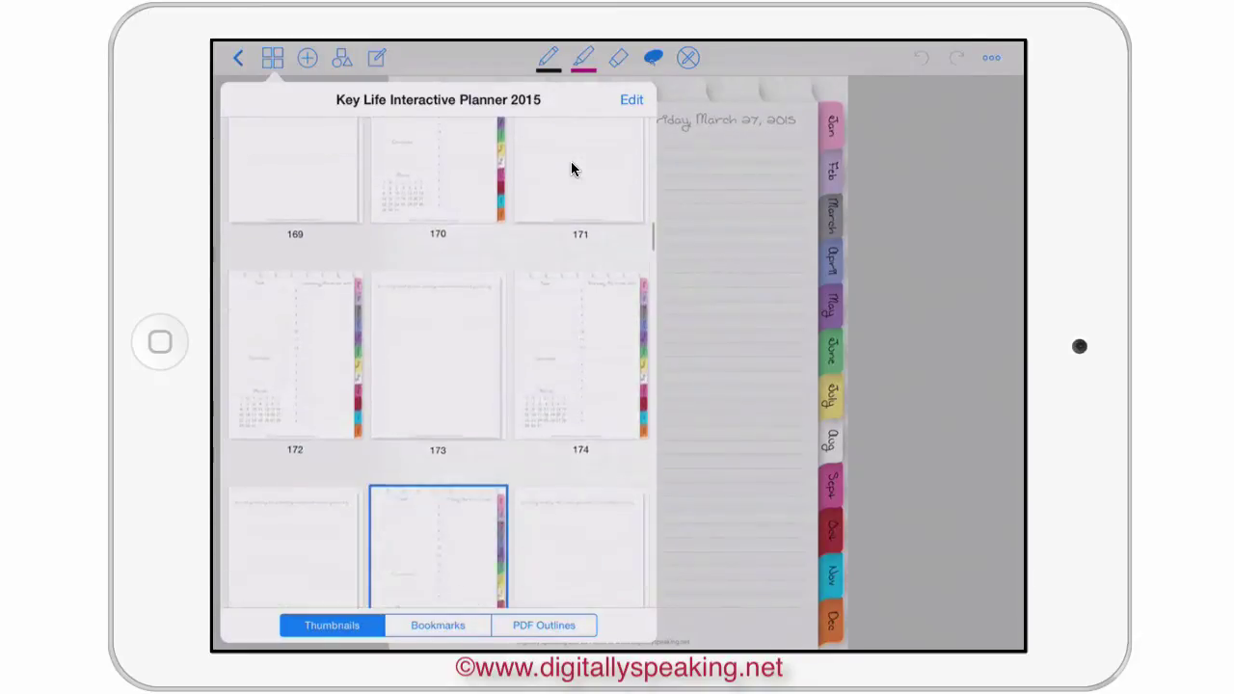
scroll(572, 166, up, 6)
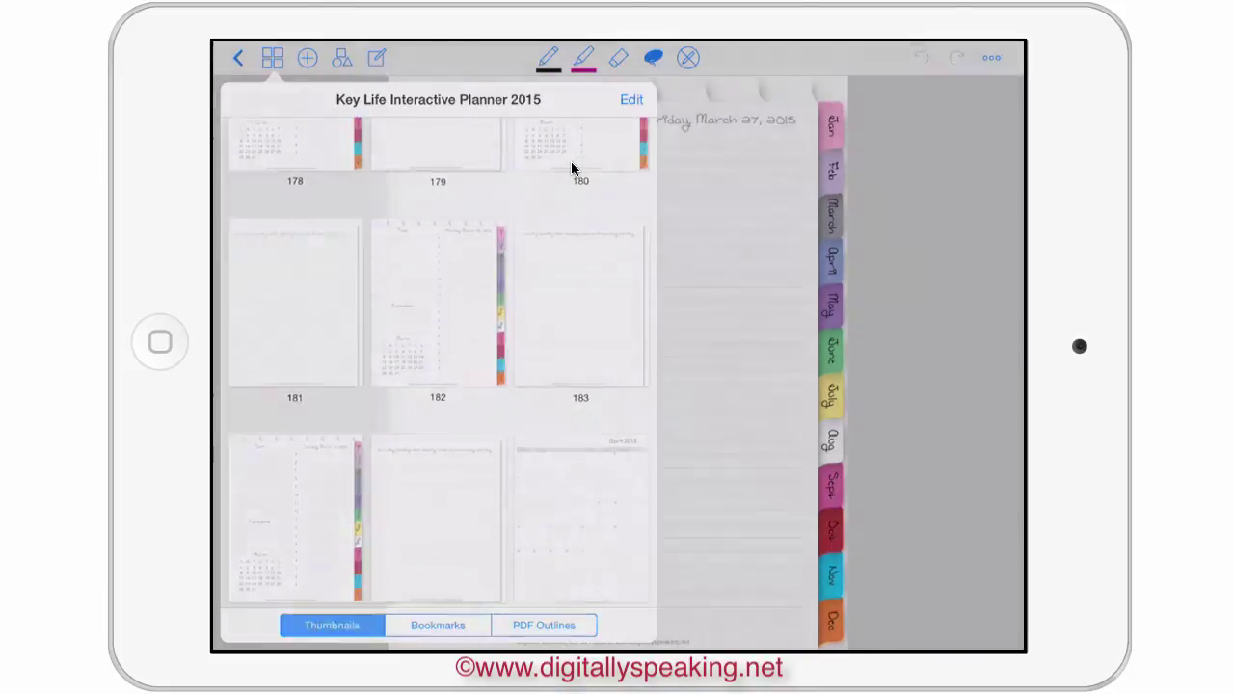
click(571, 165)
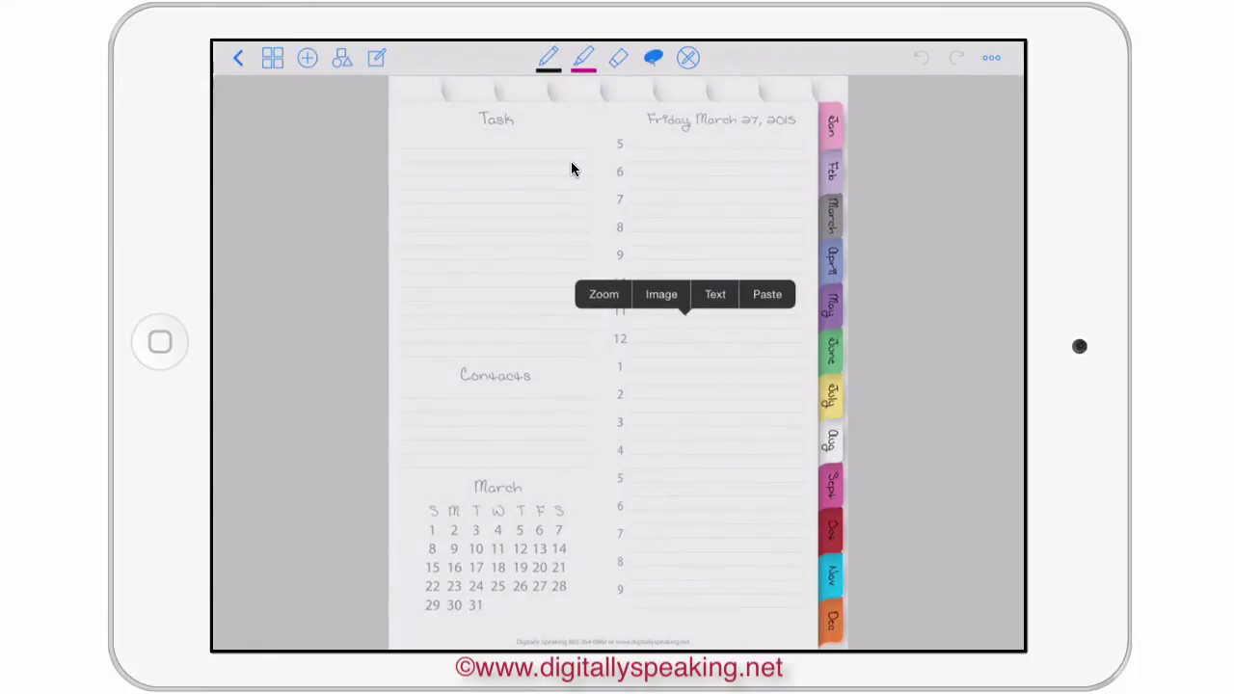
key(ctrl+v)
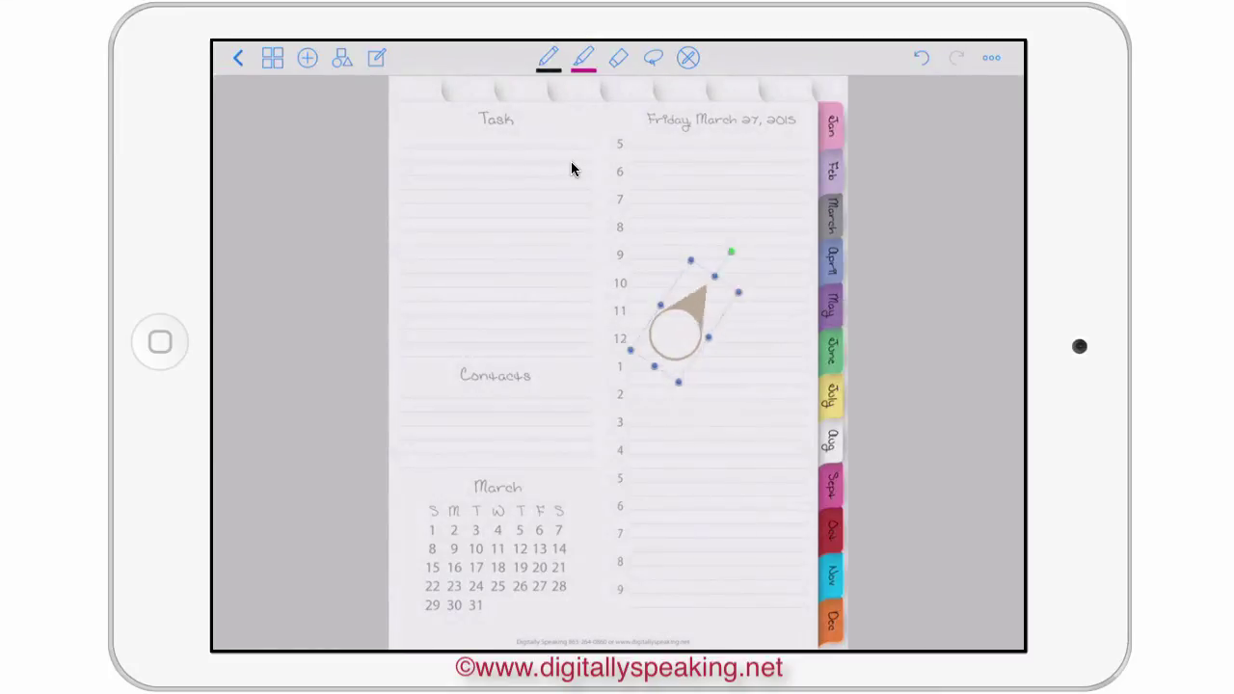
drag(676, 530, 684, 537)
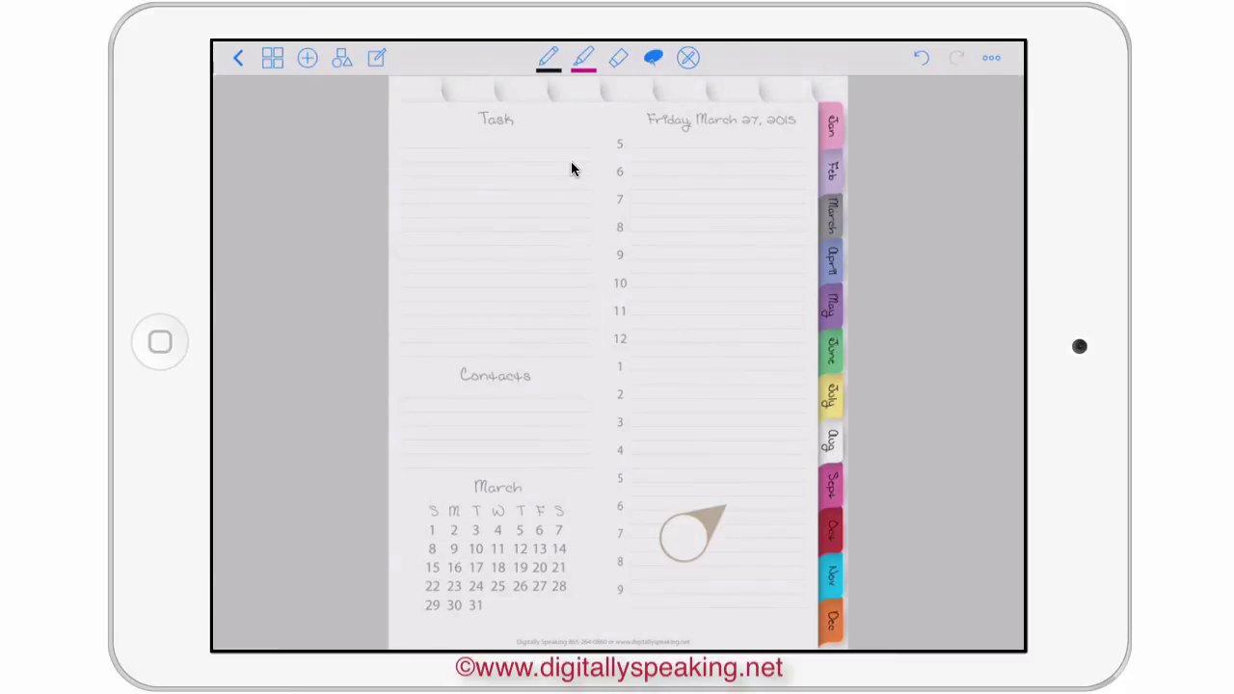
- Lasso the pasted brown drop and move it into the Task section of the March 27 page
drag(672, 537, 778, 557)
mouse_move(790, 606)
mouse_down()
mouse_move(825, 540)
mouse_move(767, 523)
mouse_up()
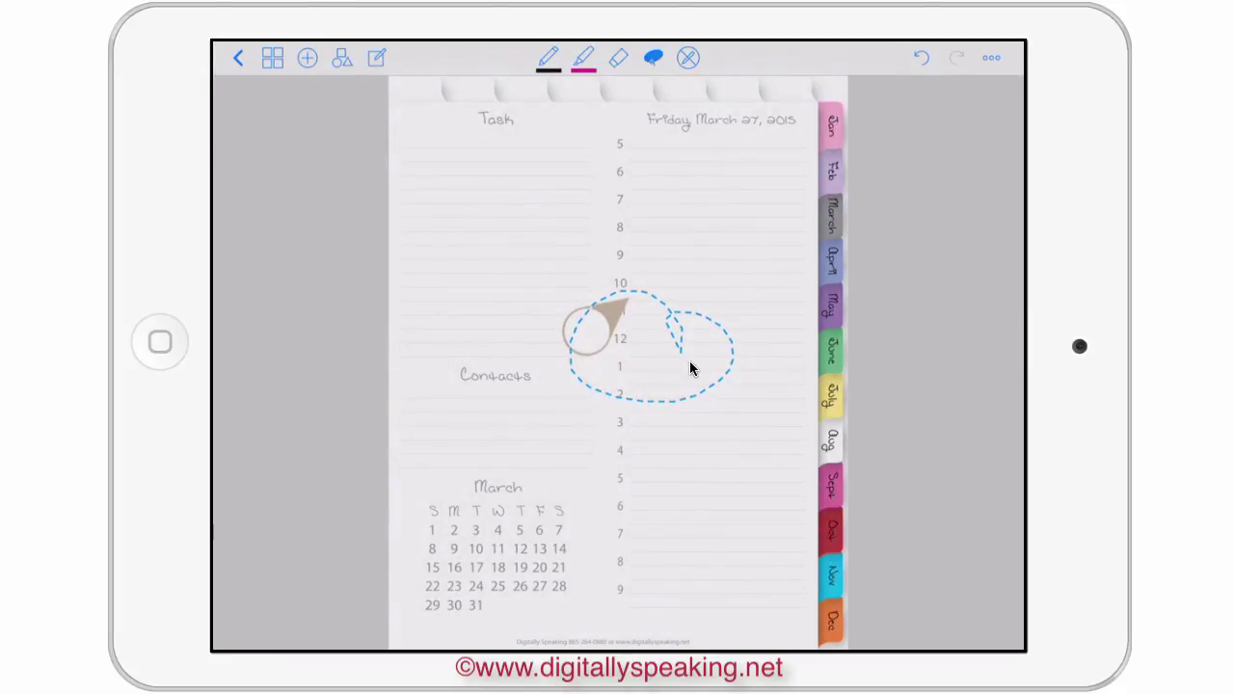
mouse_move(651, 345)
mouse_down()
mouse_move(661, 349)
mouse_move(504, 231)
mouse_move(568, 275)
mouse_move(528, 256)
mouse_up()
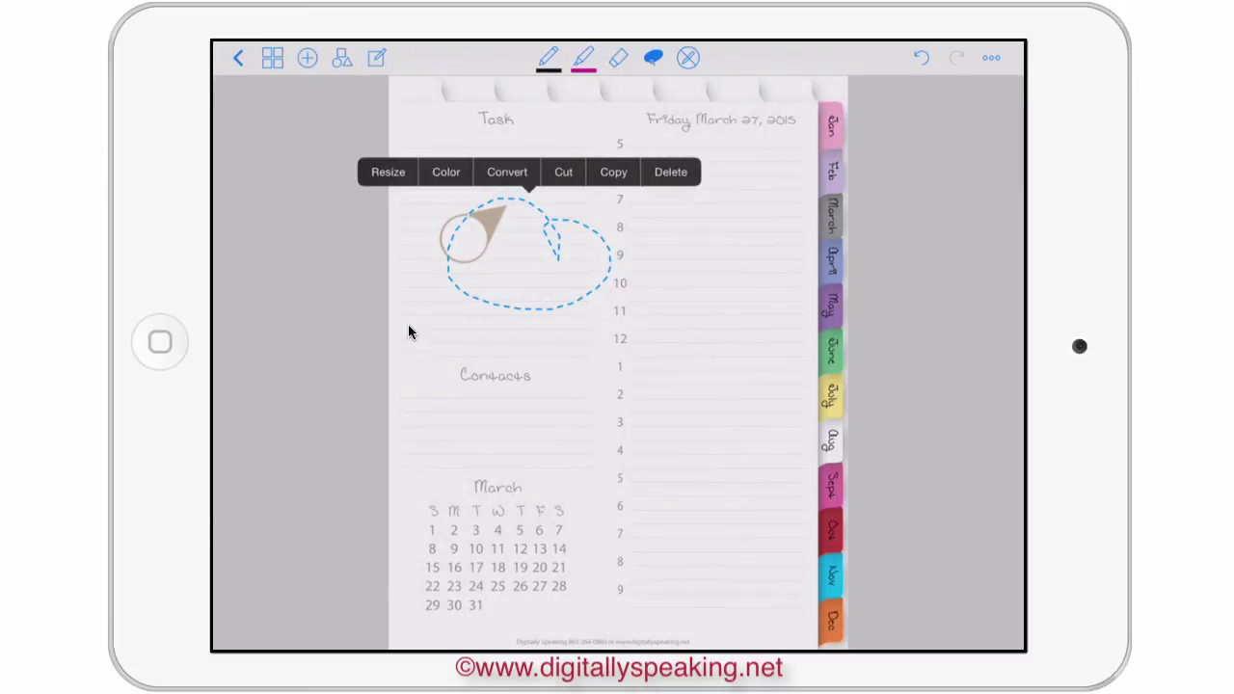
- Shrink the brown drop in the Task section and release its selection
click(390, 175)
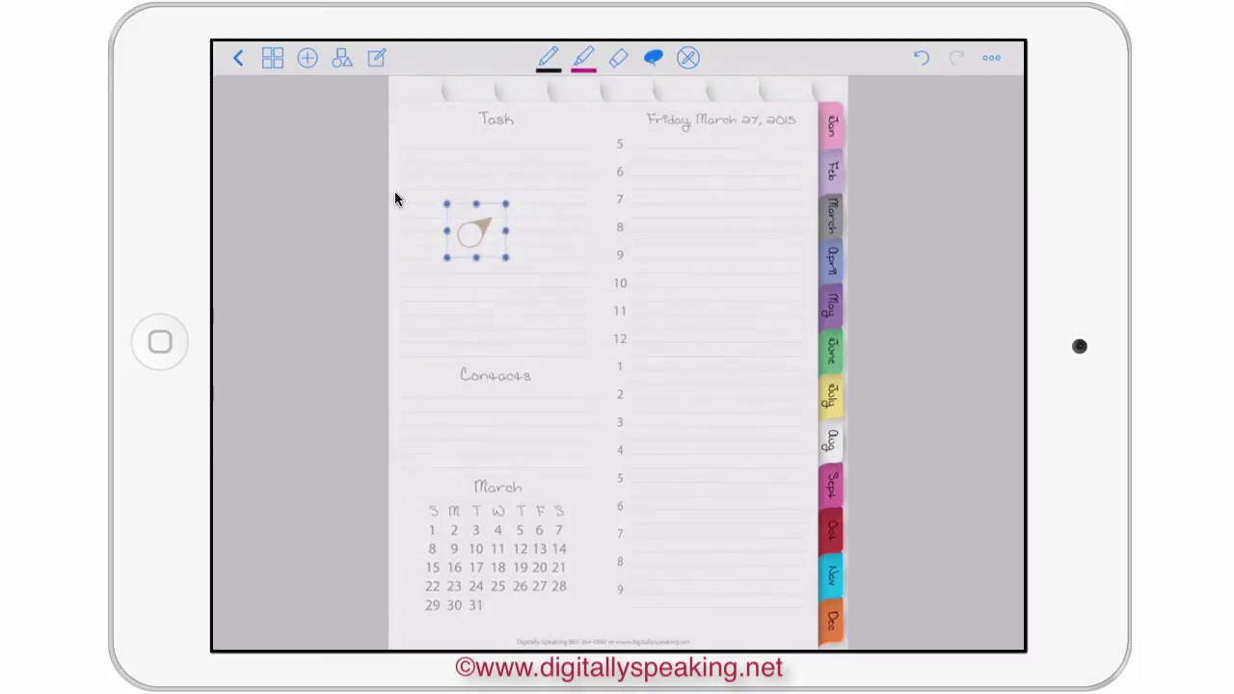
scroll(394, 198, up, 5)
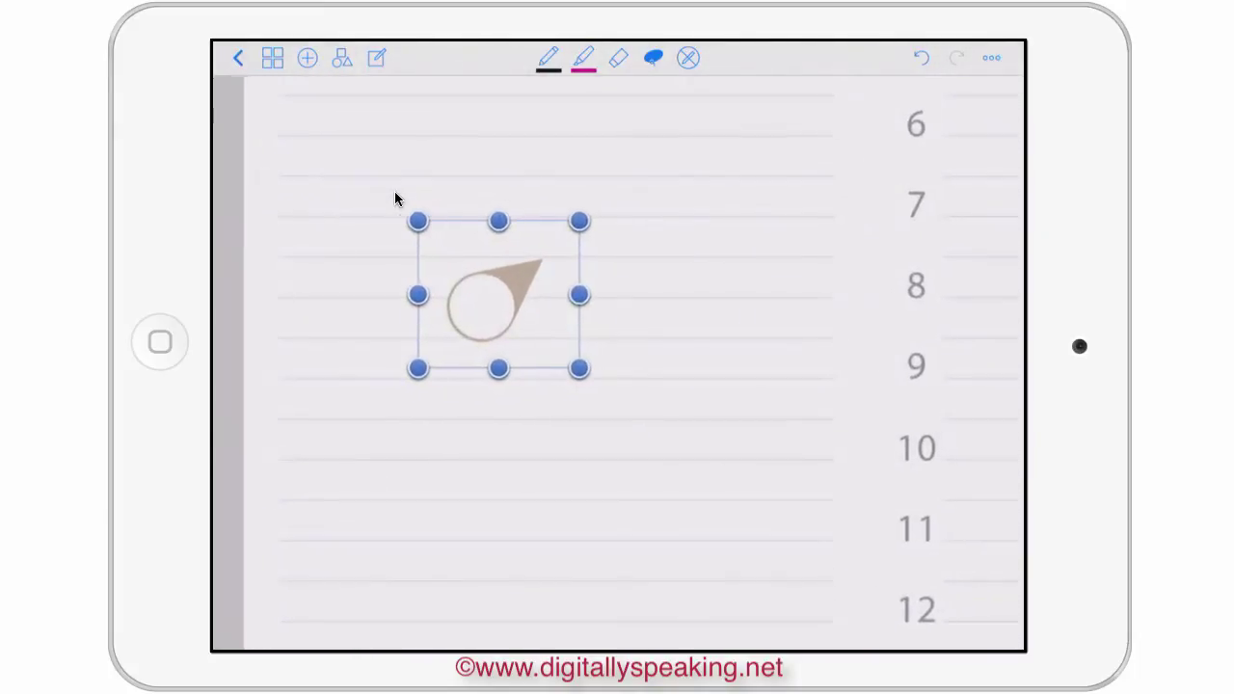
click(394, 198)
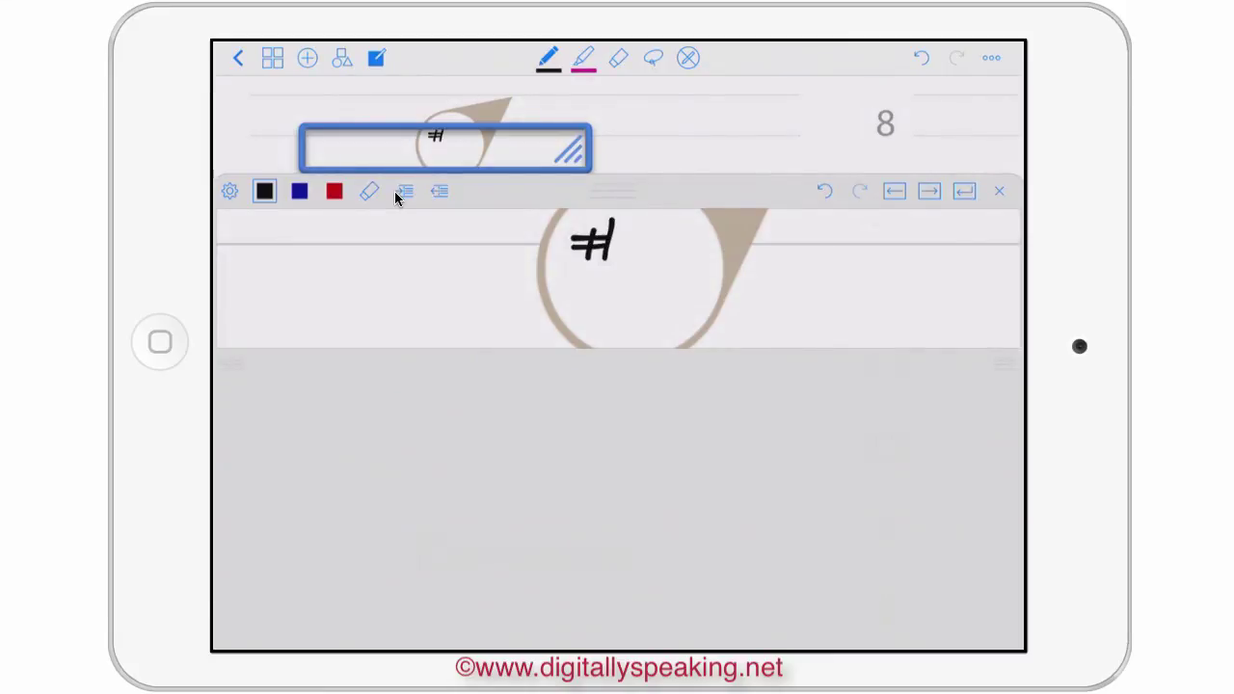
- Handwrite "#1 today" in black inside the brown drop's circle, using the magnified writing area
mouse_move(651, 229)
mouse_down()
mouse_move(637, 281)
mouse_move(593, 310)
mouse_move(672, 322)
mouse_up()
drag(557, 293, 589, 289)
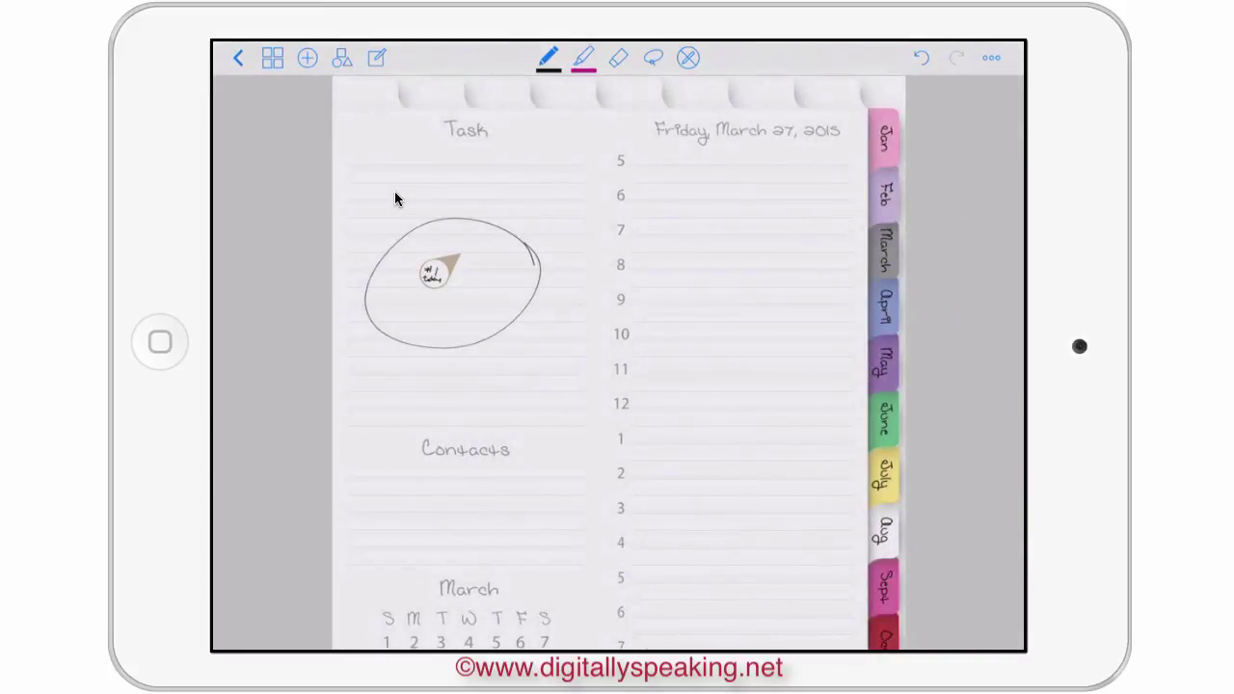
- Undo the stray pen circle around the labelled drop, then lasso the drop and move it to point at the 1 o'clock line
key(ctrl+z)
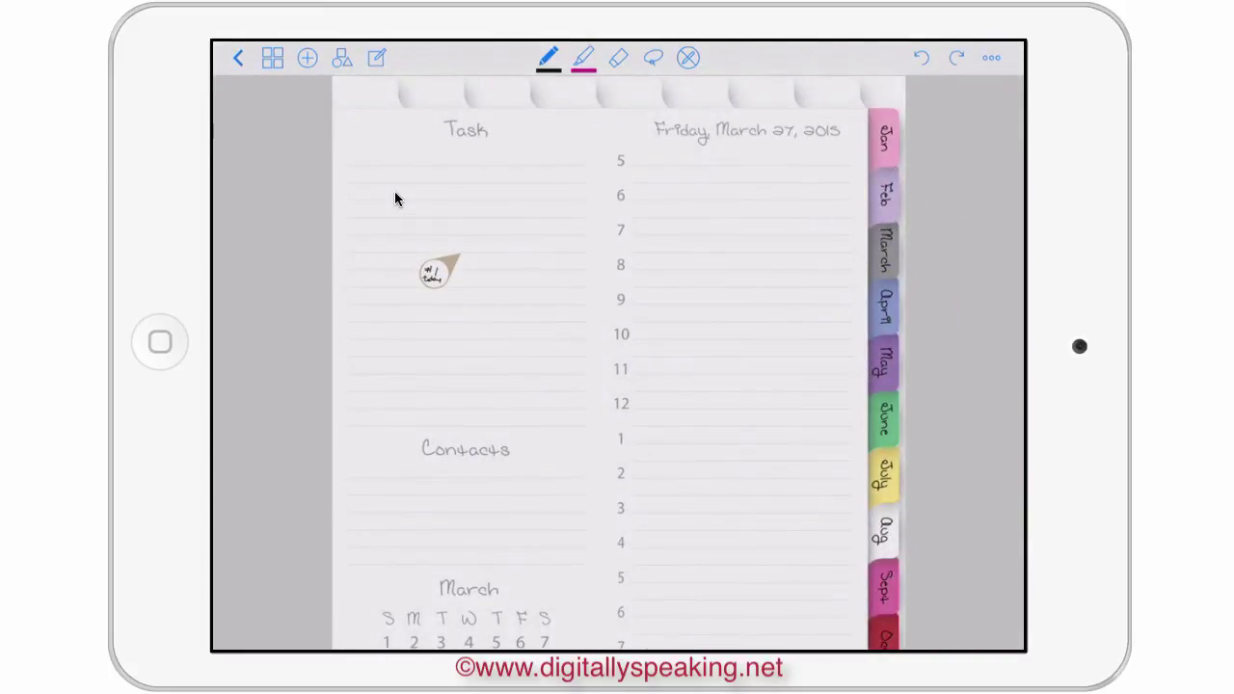
key(l)
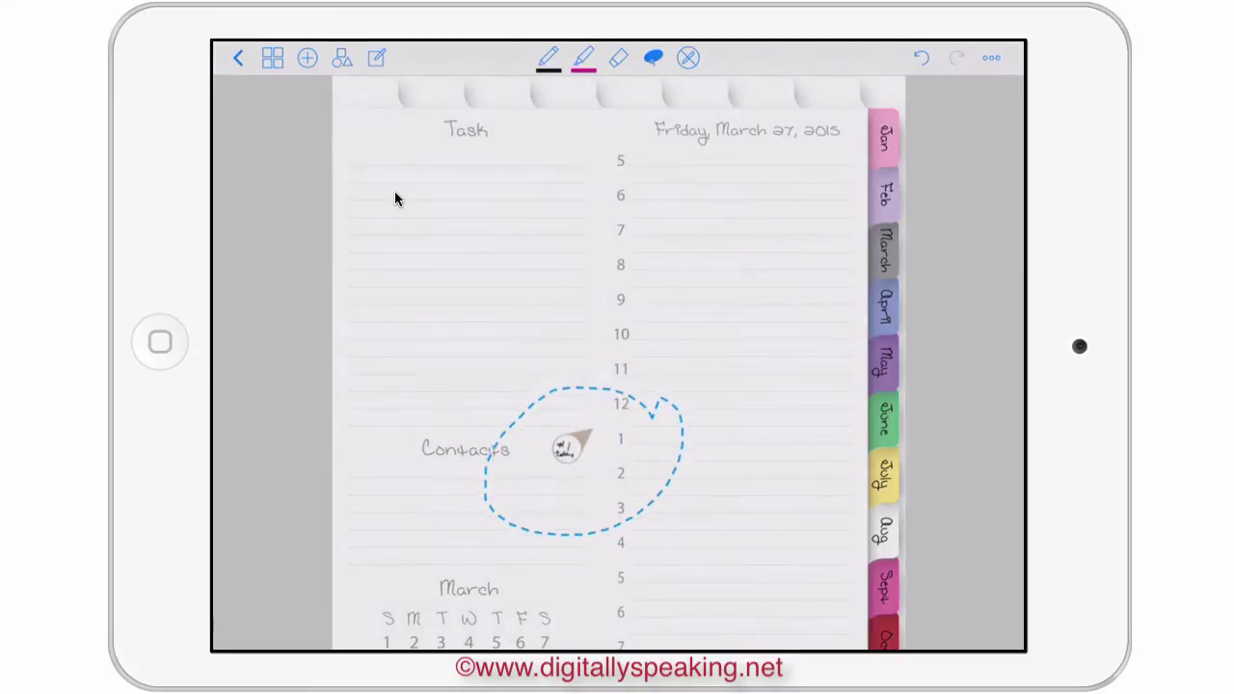
click(395, 198)
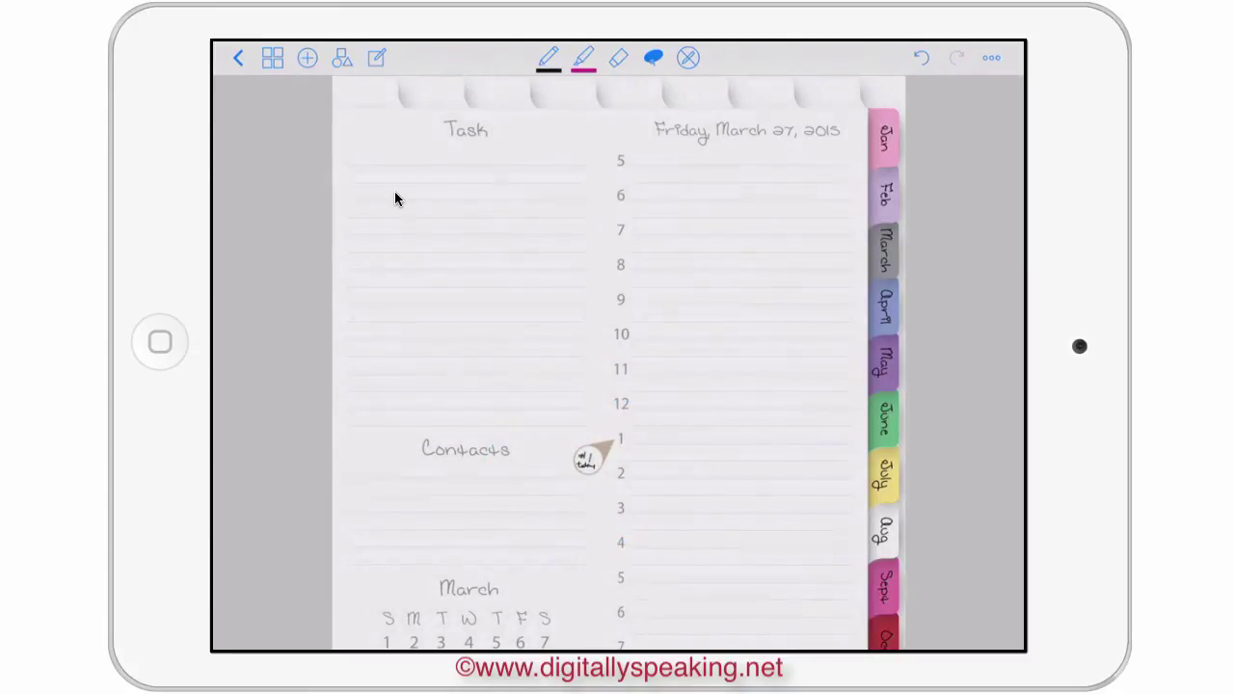